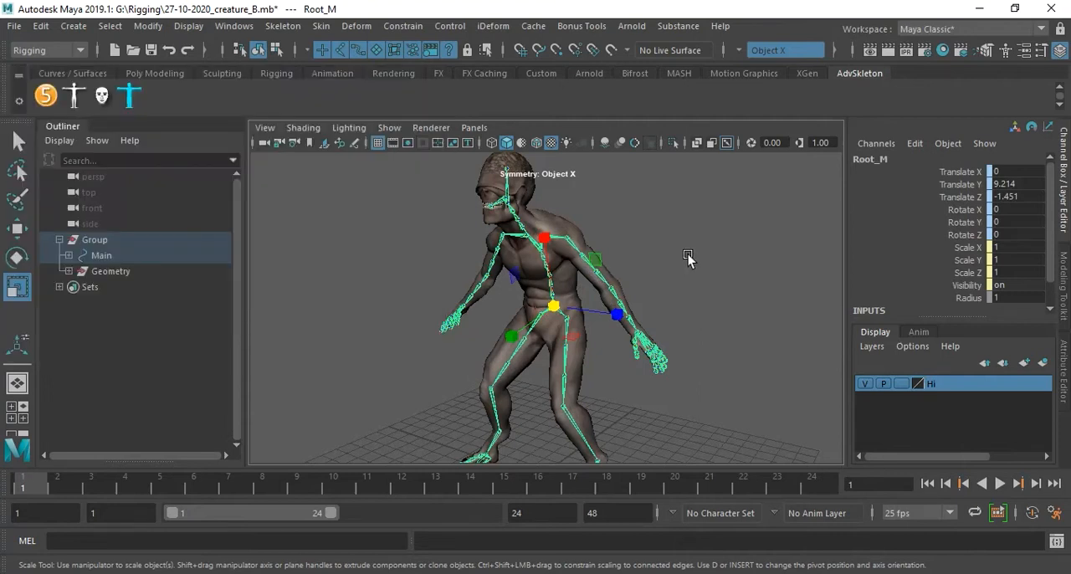
Examine the creature's body mesh and the joint skeleton inside it from several angles.
left_click(688, 254)
left_click_drag(488, 270, 599, 284, "alt")
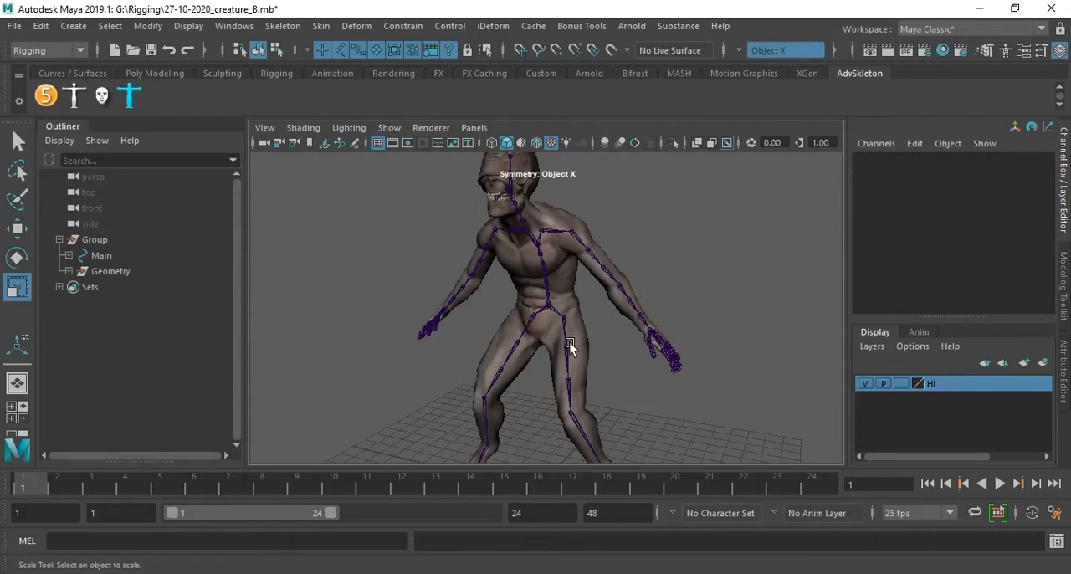
scroll(586, 327, "up", 3)
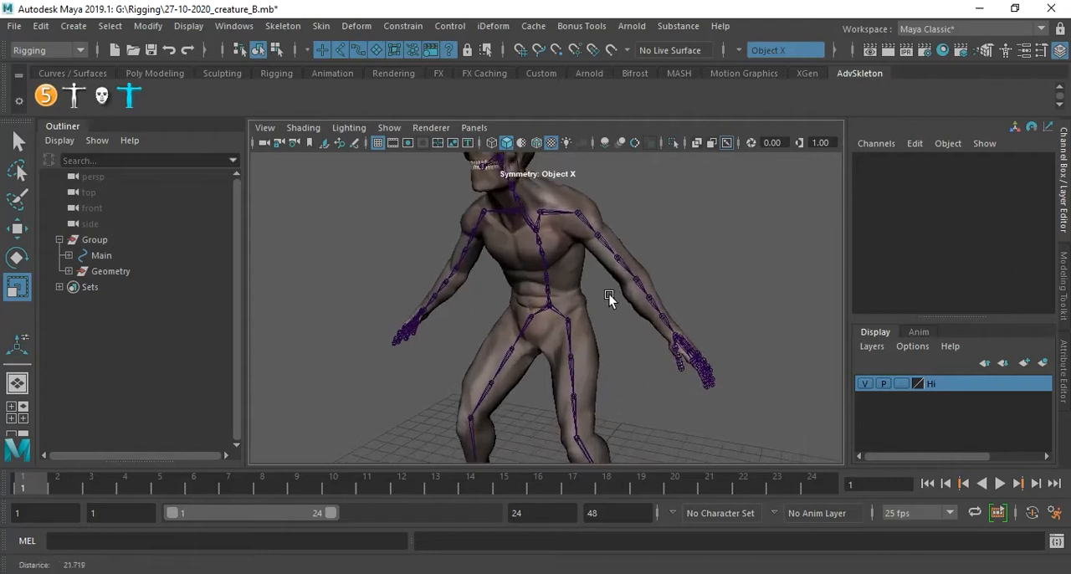
middle_click_drag(570, 307, 598, 344, "alt")
left_click_drag(597, 344, 608, 339, "alt")
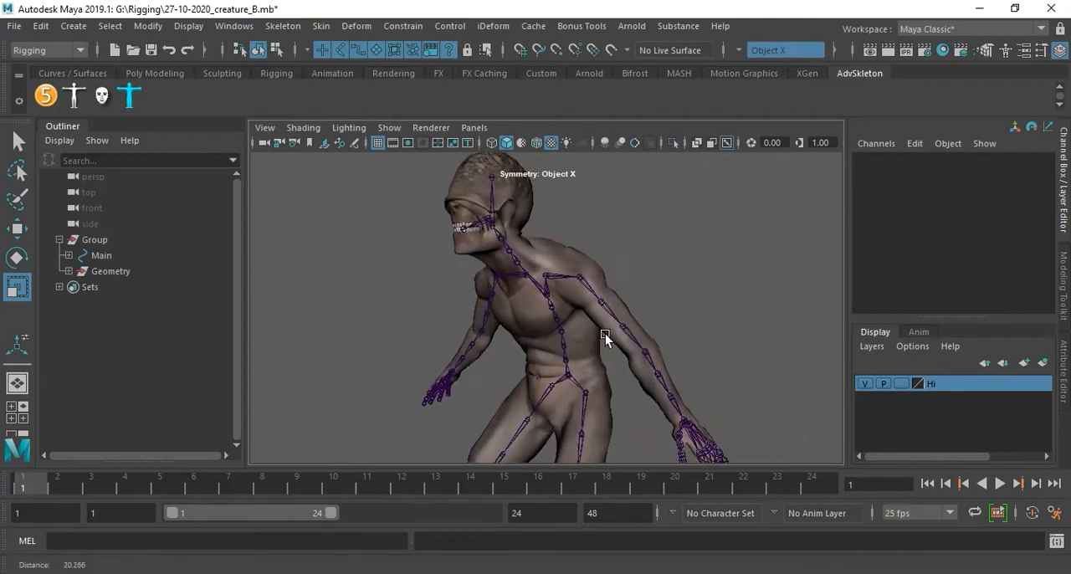
middle_click_drag(544, 309, 559, 321, "alt")
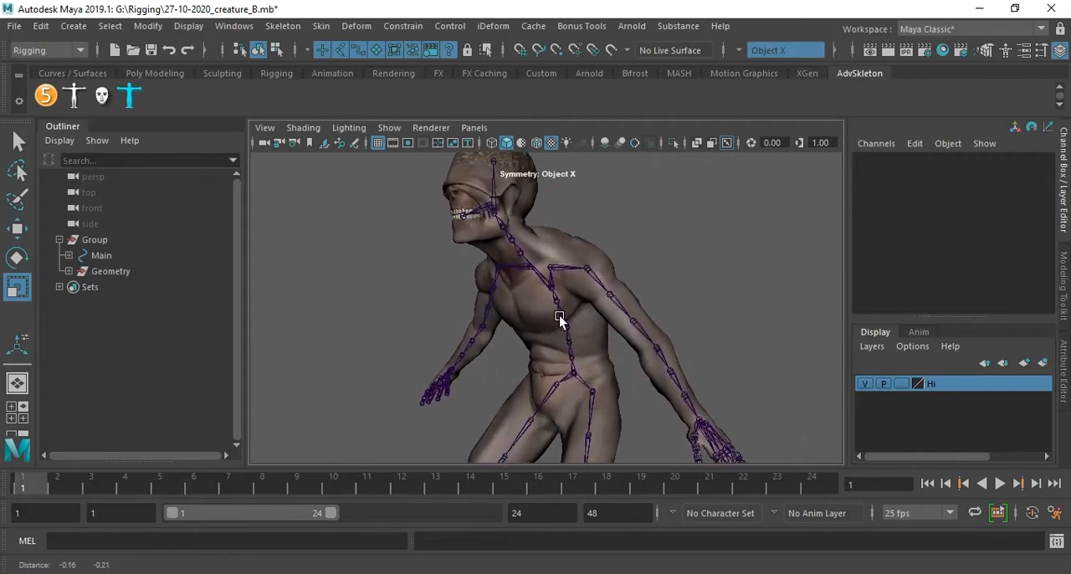
left_click(579, 242)
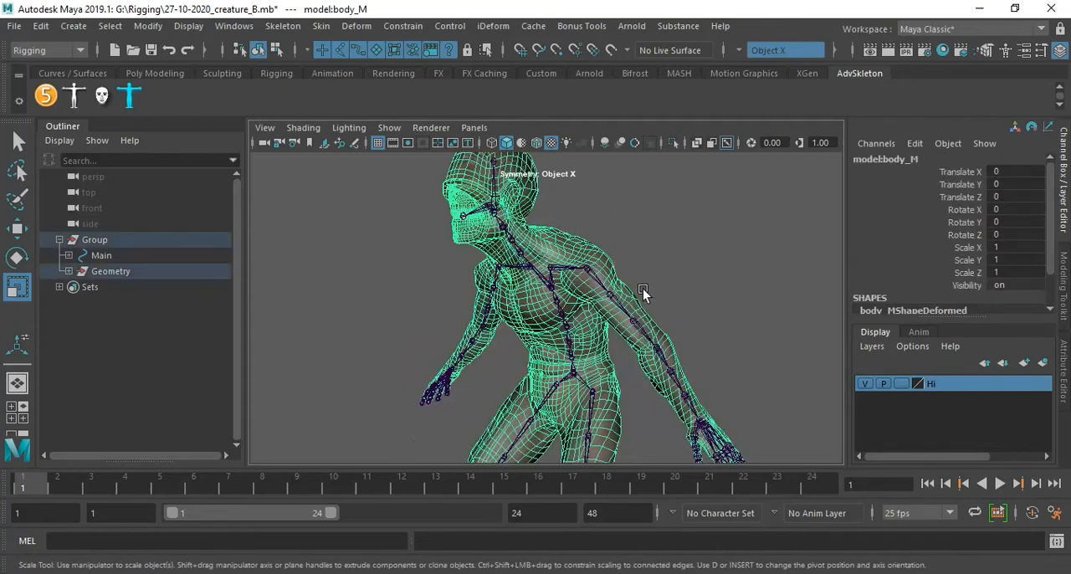
right_click_drag(575, 310, 643, 323, "alt")
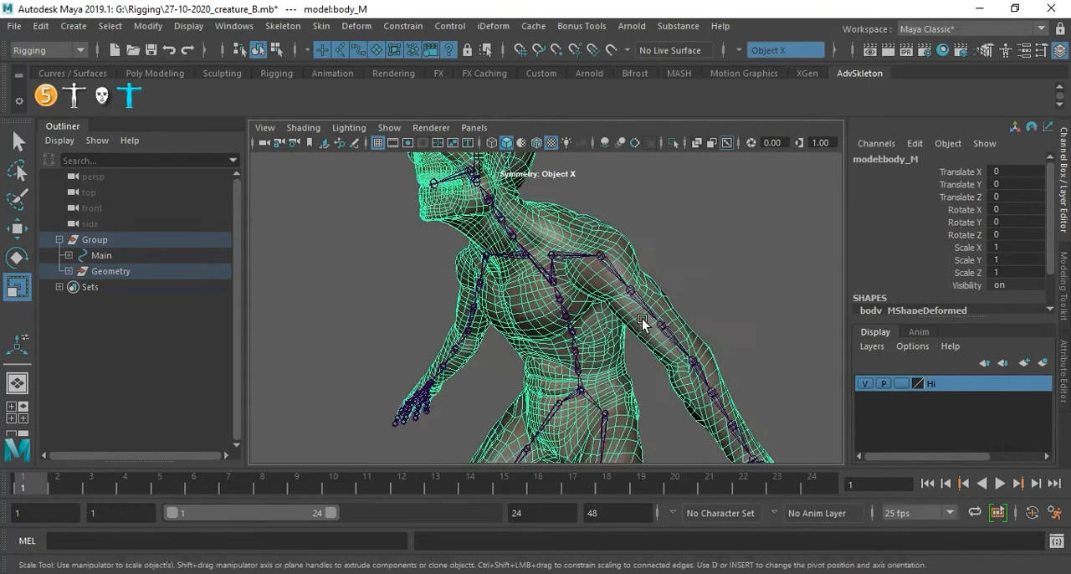
middle_click_drag(647, 341, 655, 287, "alt")
Select the skeleton's root joint at the pelvis together with the creature's body mesh.
left_click(586, 339)
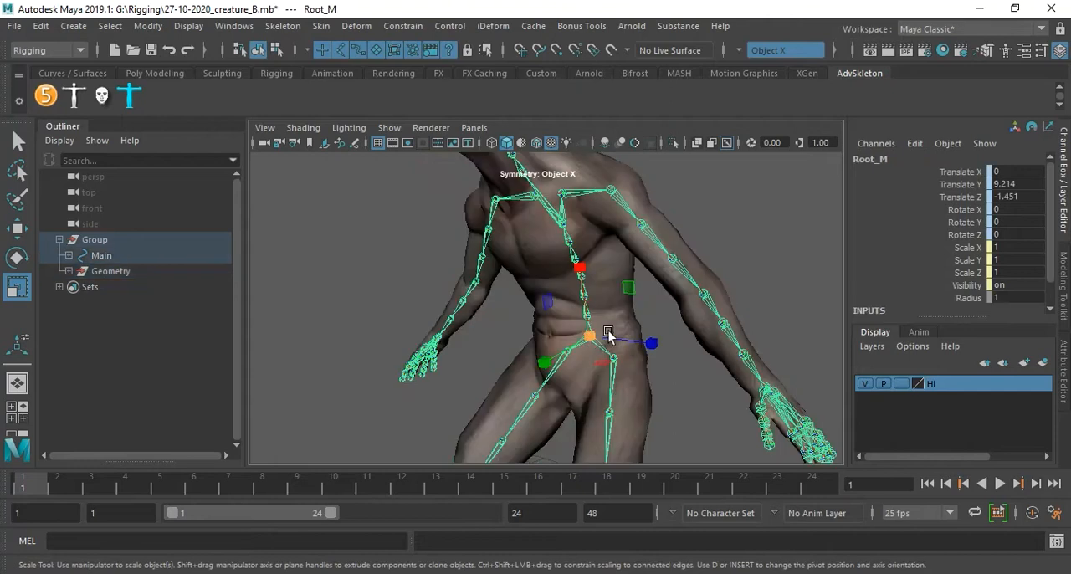
left_click_drag(667, 215, 633, 254, "alt")
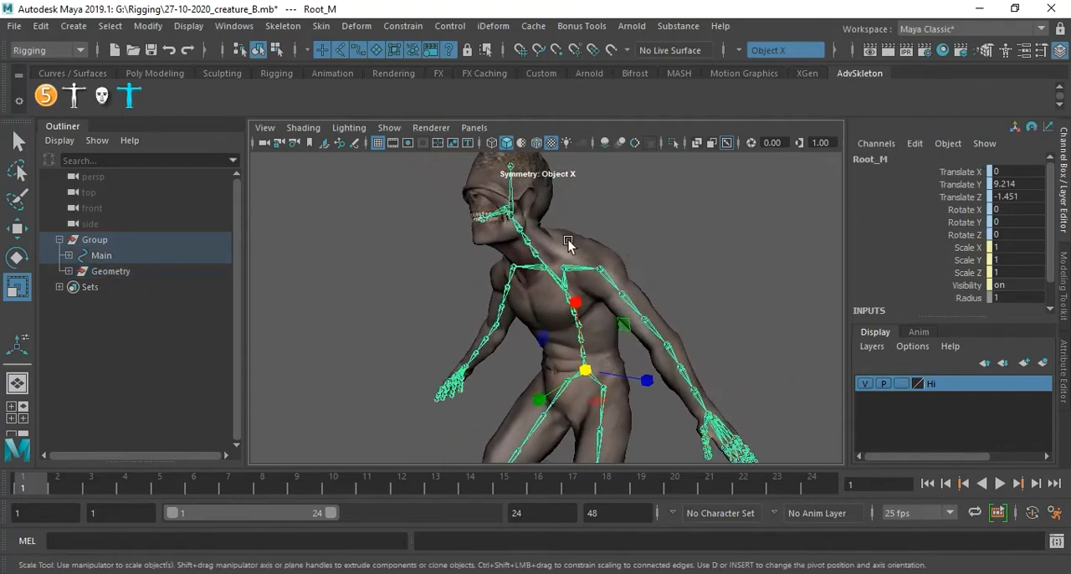
left_click(591, 239)
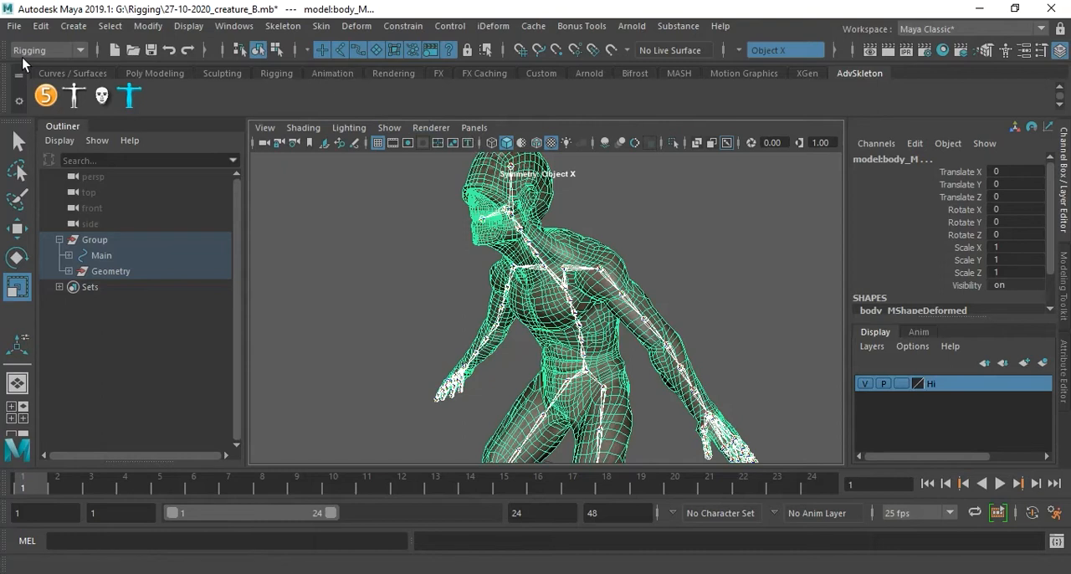
Open the Bind Skin options for the selected joint and mesh and reset them to their defaults.
key("super+plus")
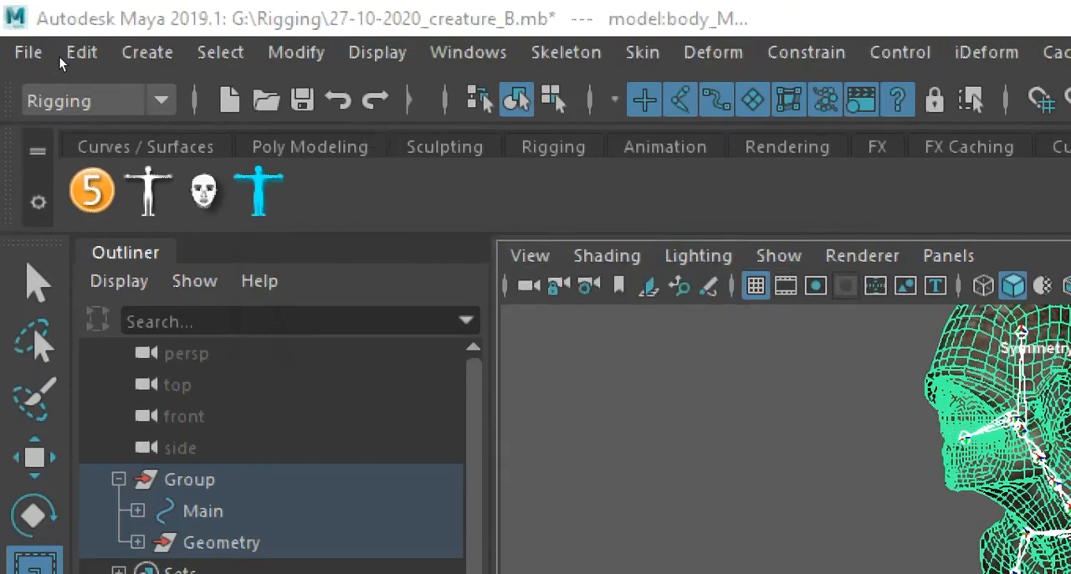
left_click(643, 52)
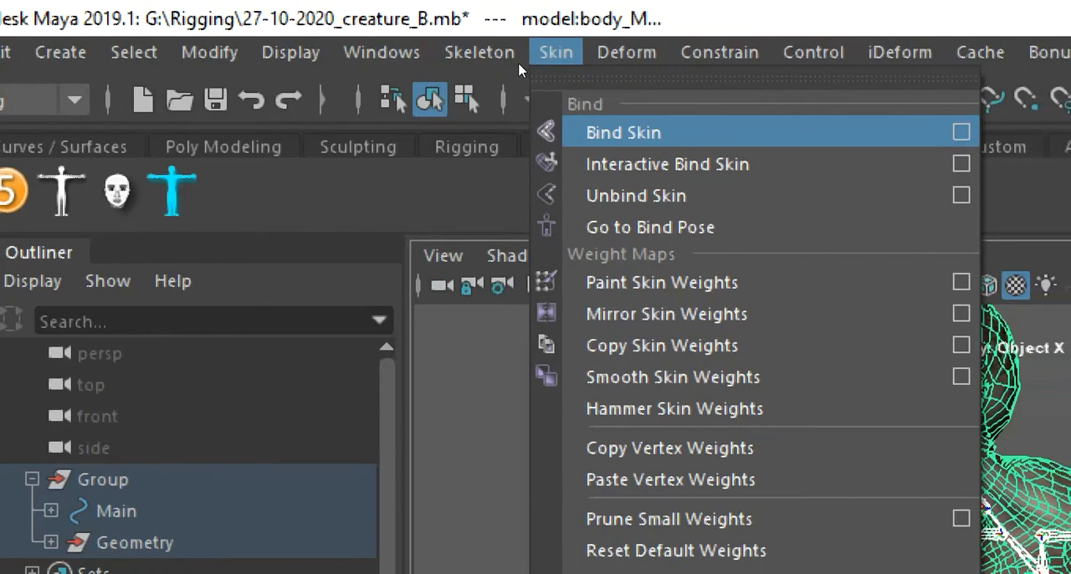
left_click(962, 132)
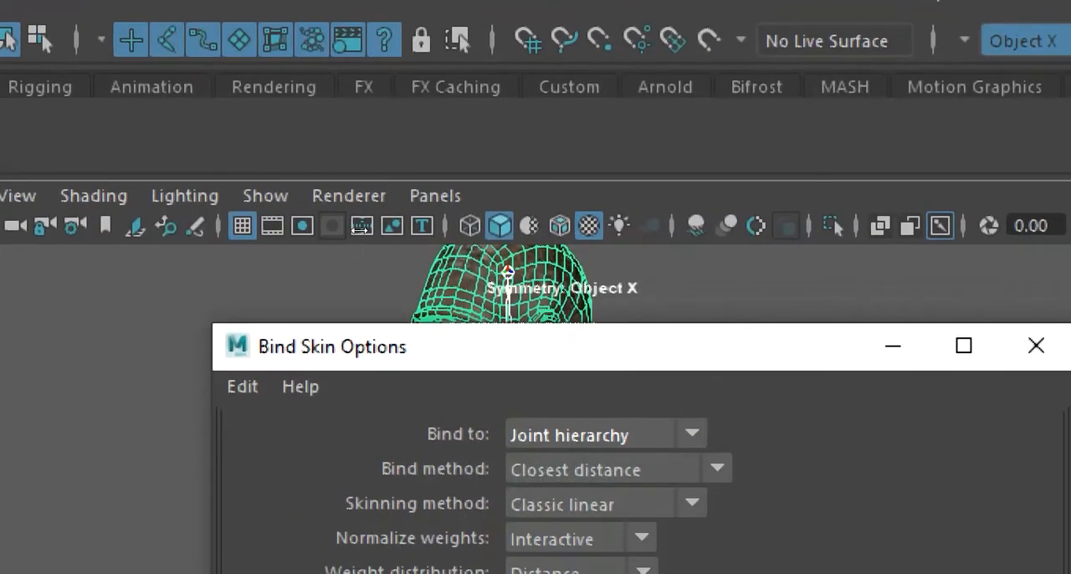
left_click(243, 386)
left_click(311, 449)
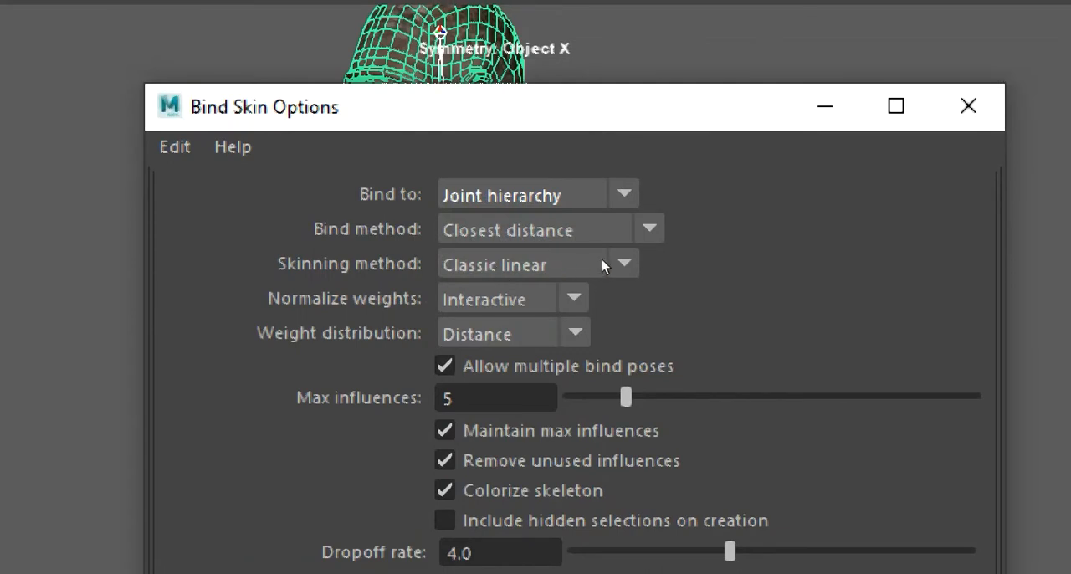
Keep Joint hierarchy as the bind target and set the bind method to Geodesic Voxel.
left_click(605, 198)
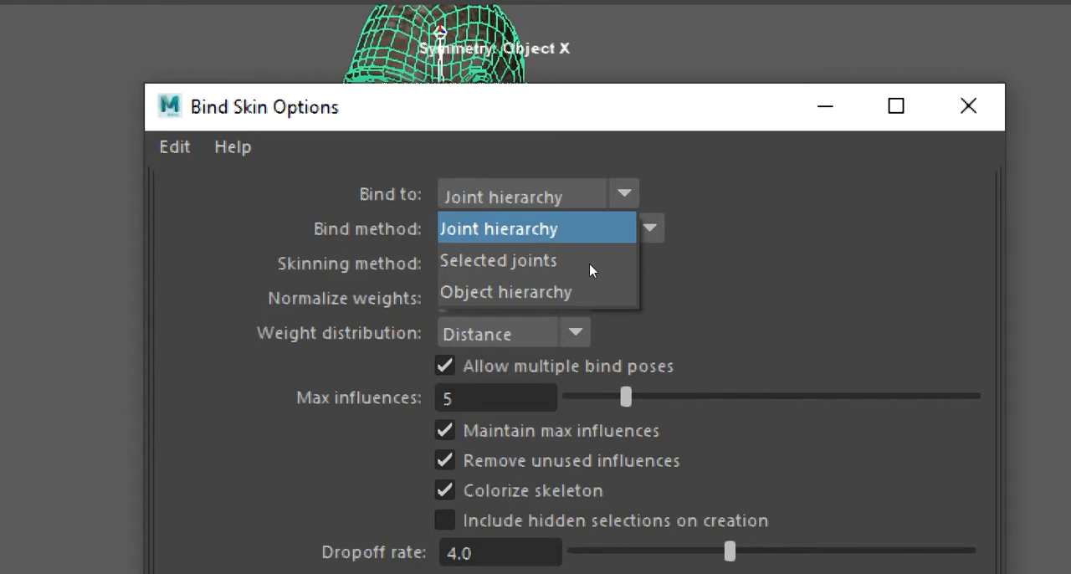
left_click(590, 262)
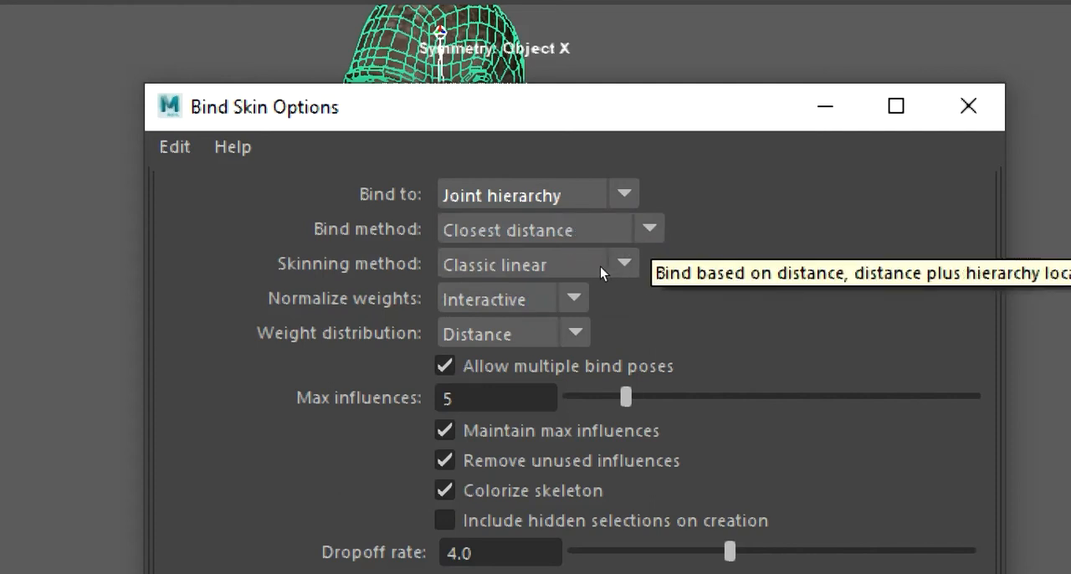
left_click(607, 230)
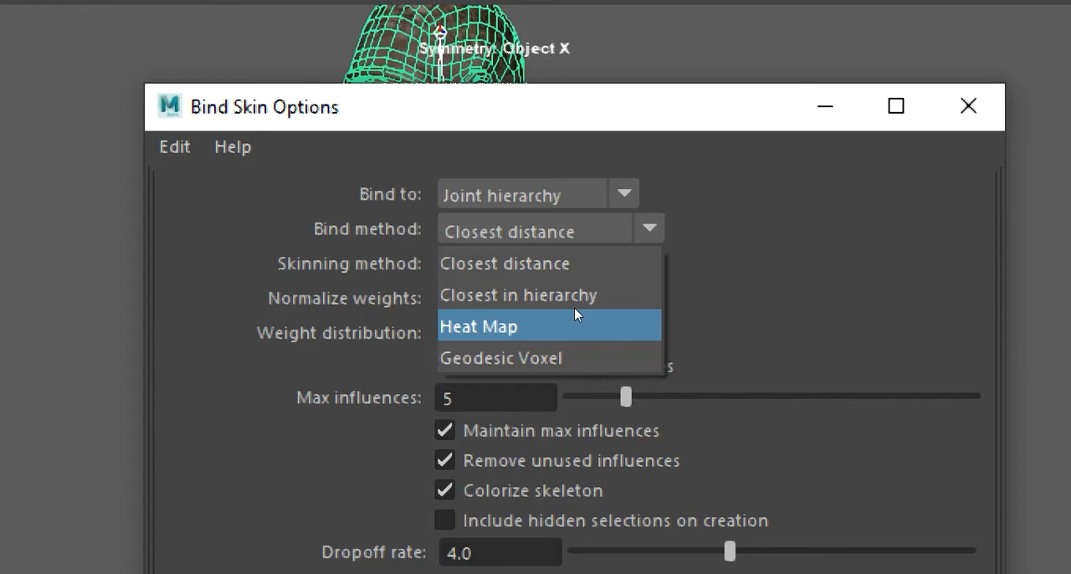
left_click(610, 345)
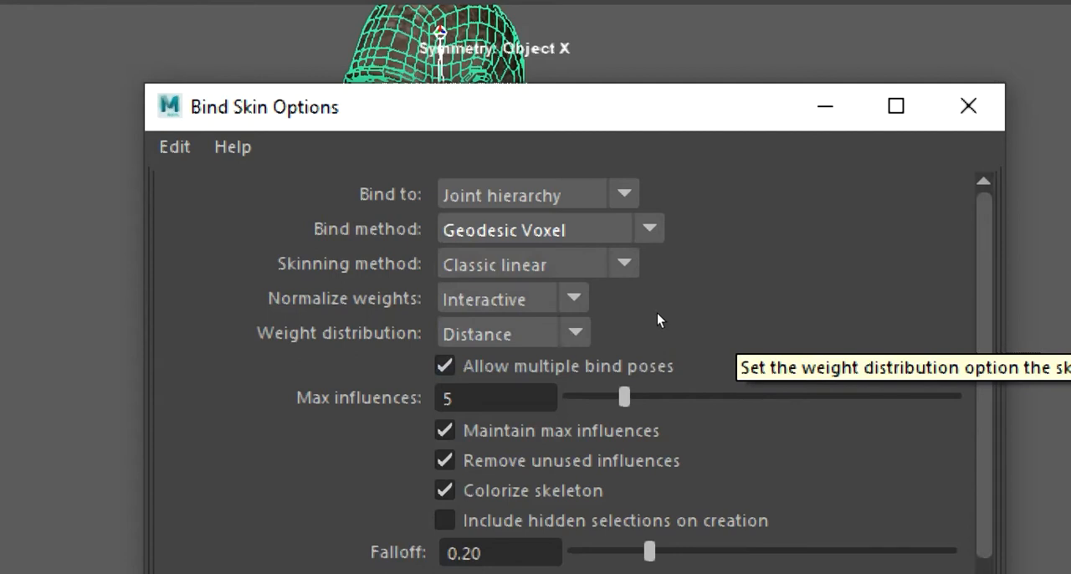
Keep Classic linear as the skinning method and review the weight distribution choices, leaving Distance.
left_click(545, 278)
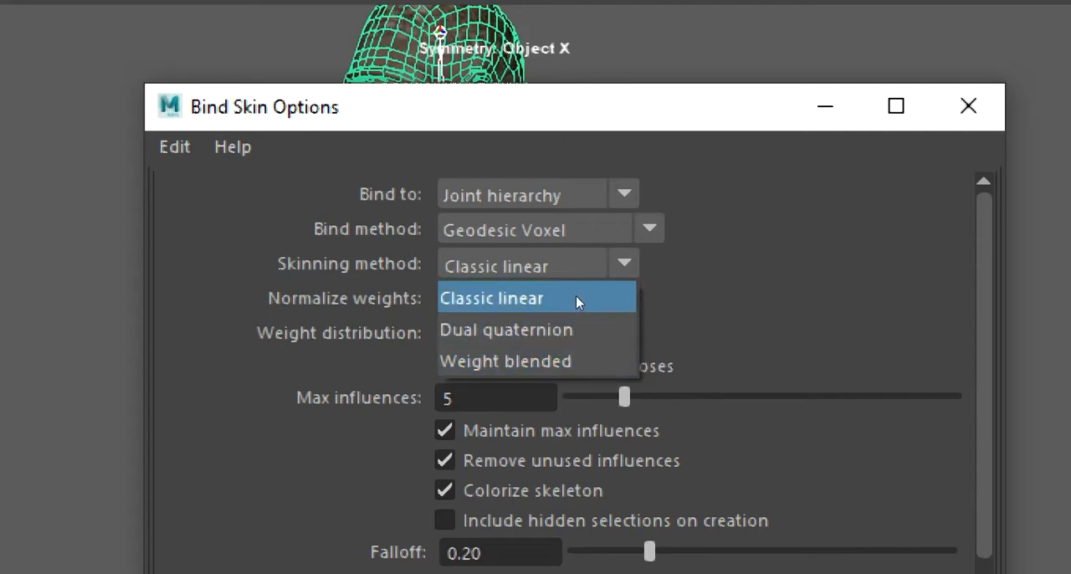
left_click(576, 296)
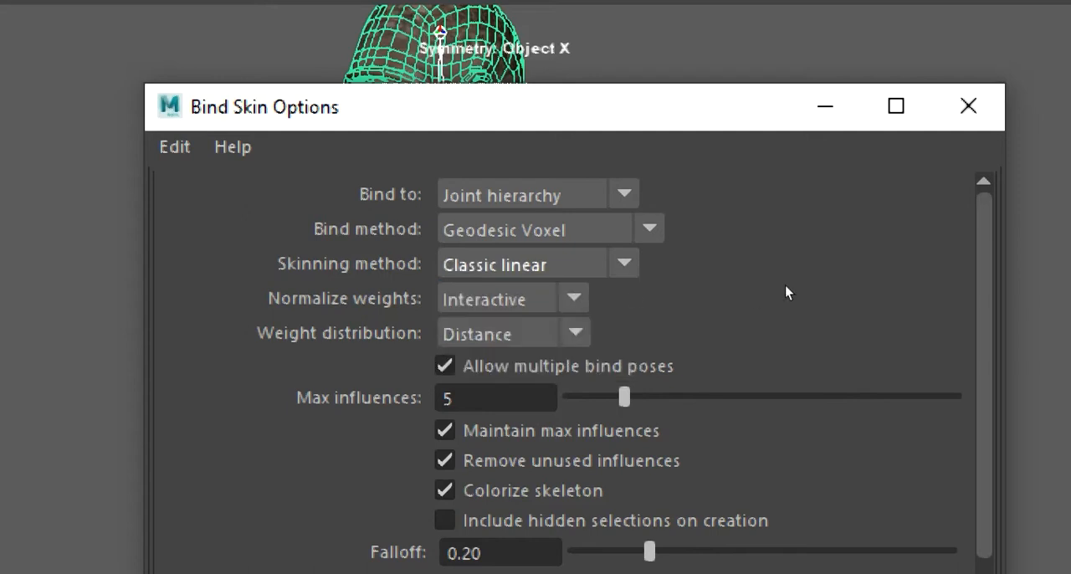
left_click(555, 328)
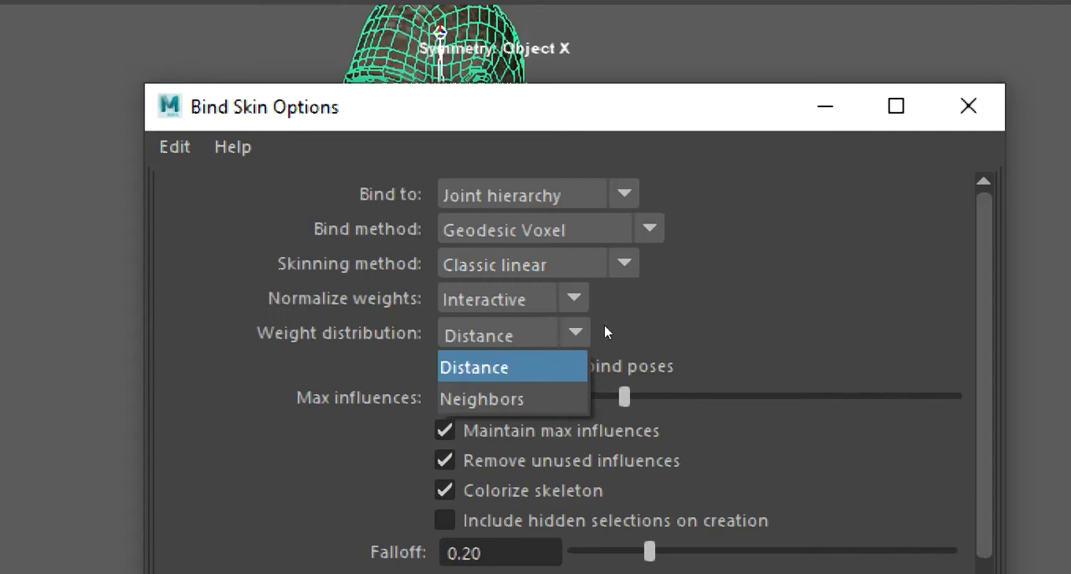
left_click(674, 314)
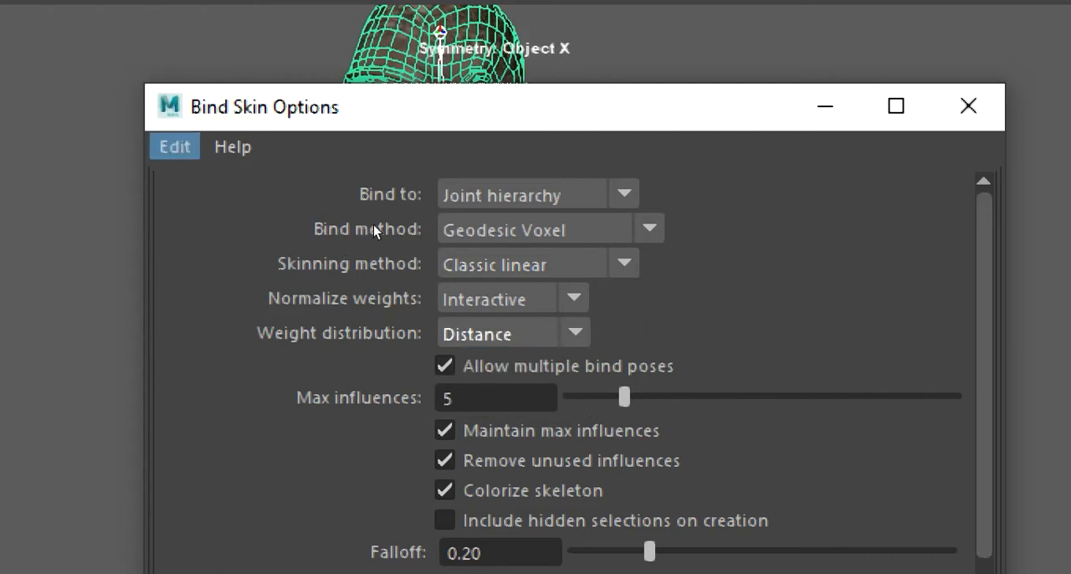
Reset the bind settings and choose Geodesic Voxel as the bind method.
left_click(175, 148)
left_click(248, 209)
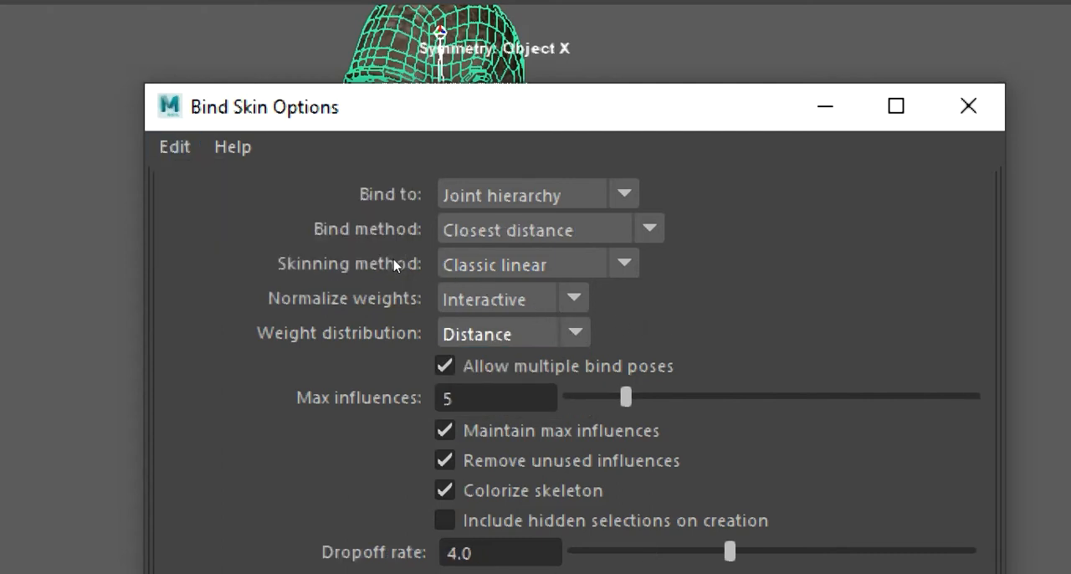
left_click(586, 264)
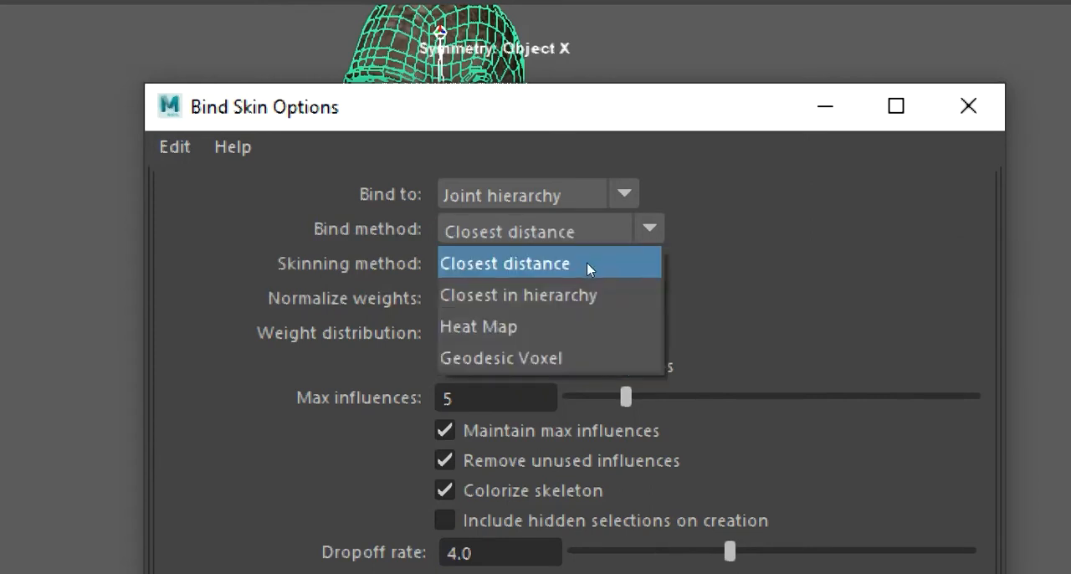
left_click(578, 358)
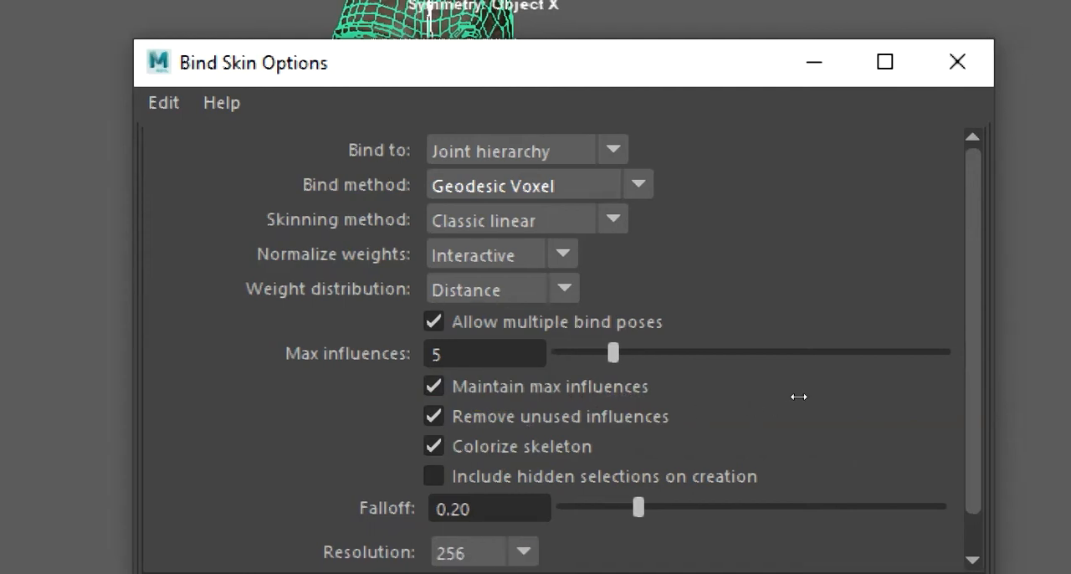
Keep the voxel resolution at 256 and bind the body mesh to the skeleton.
scroll(729, 441, "down", 2)
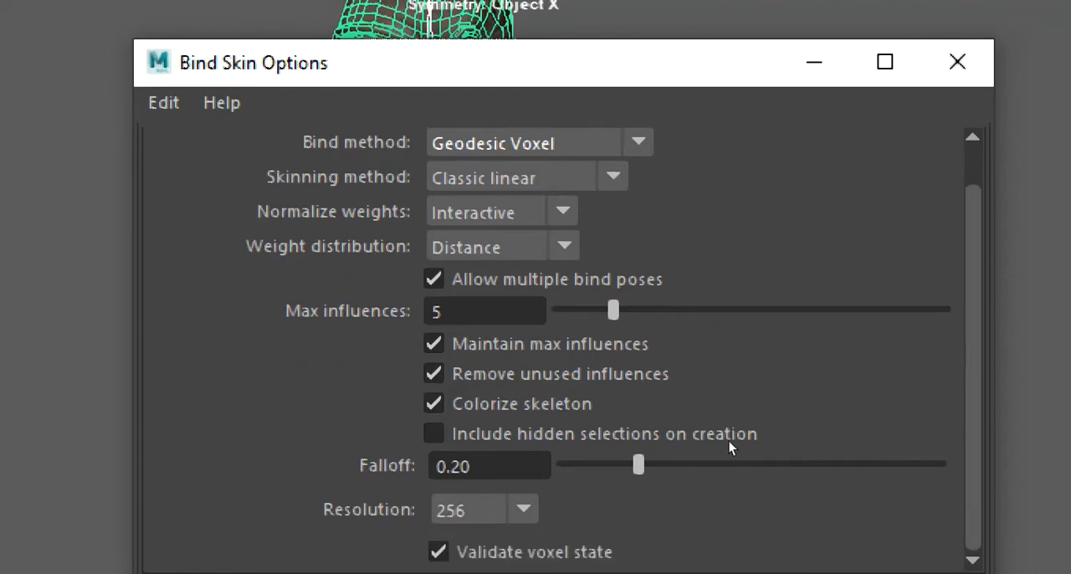
left_click(524, 508)
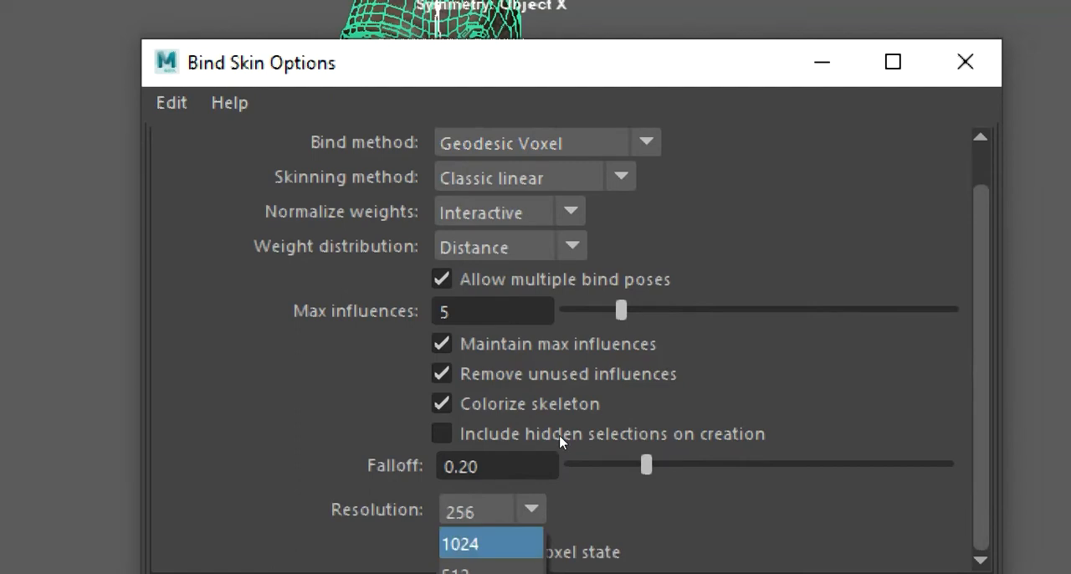
left_click(534, 505)
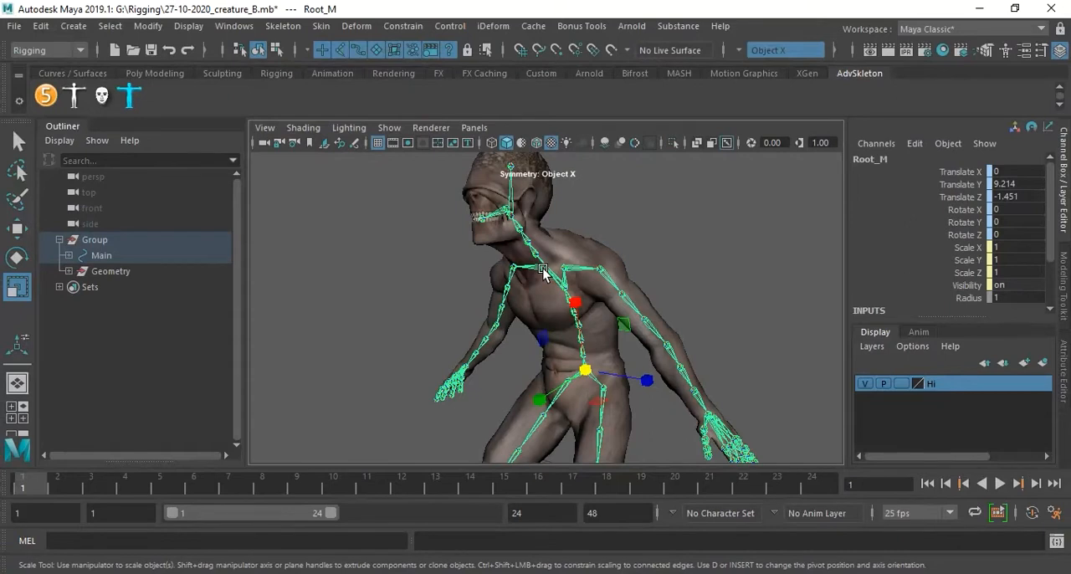
Unbind the skin from the creature's body mesh and clear the selection.
left_click(724, 243)
left_click(596, 248)
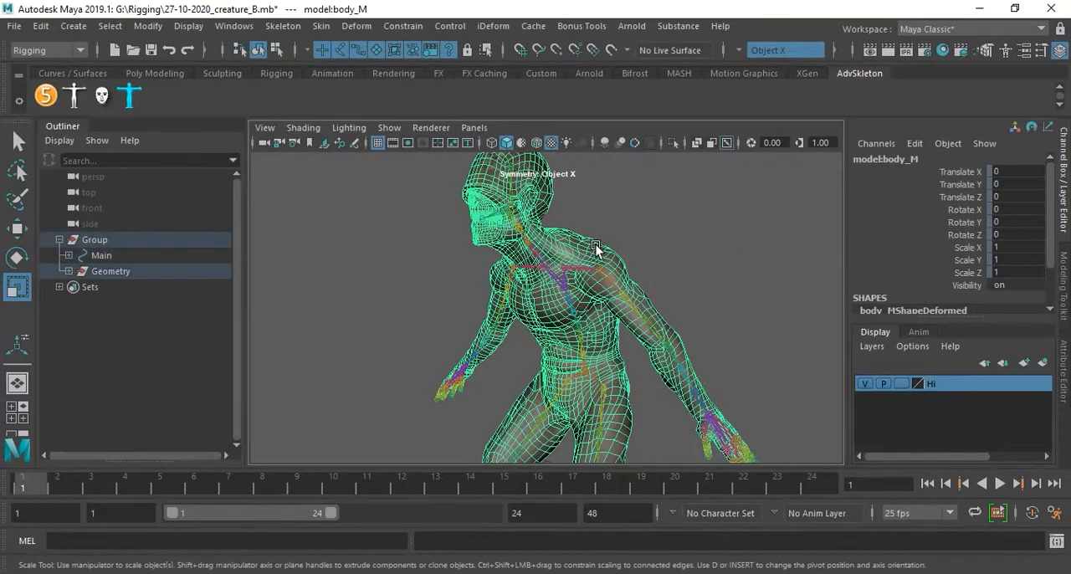
left_click(319, 26)
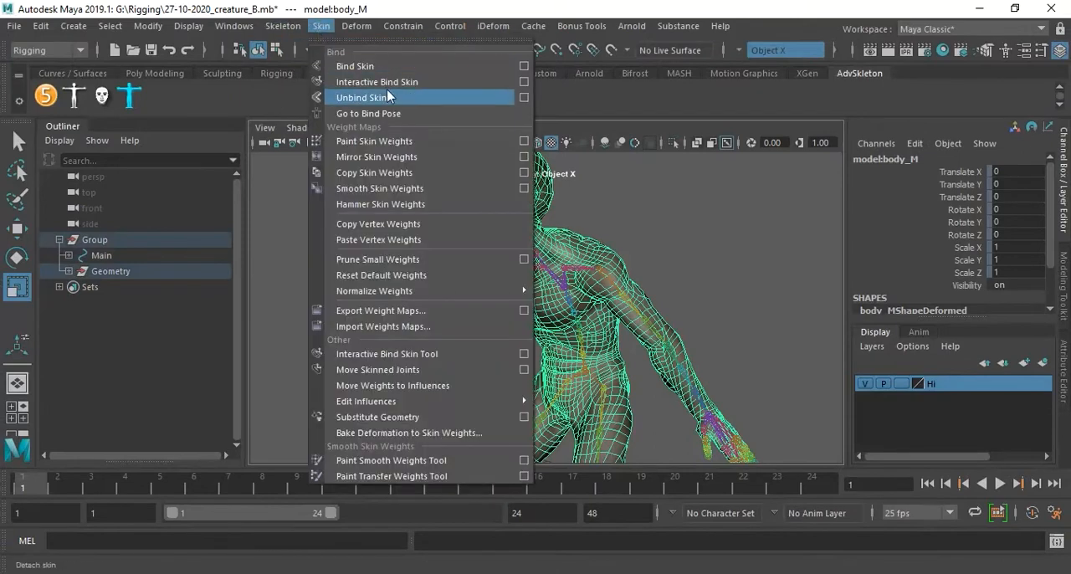
left_click(388, 97)
left_click(690, 286)
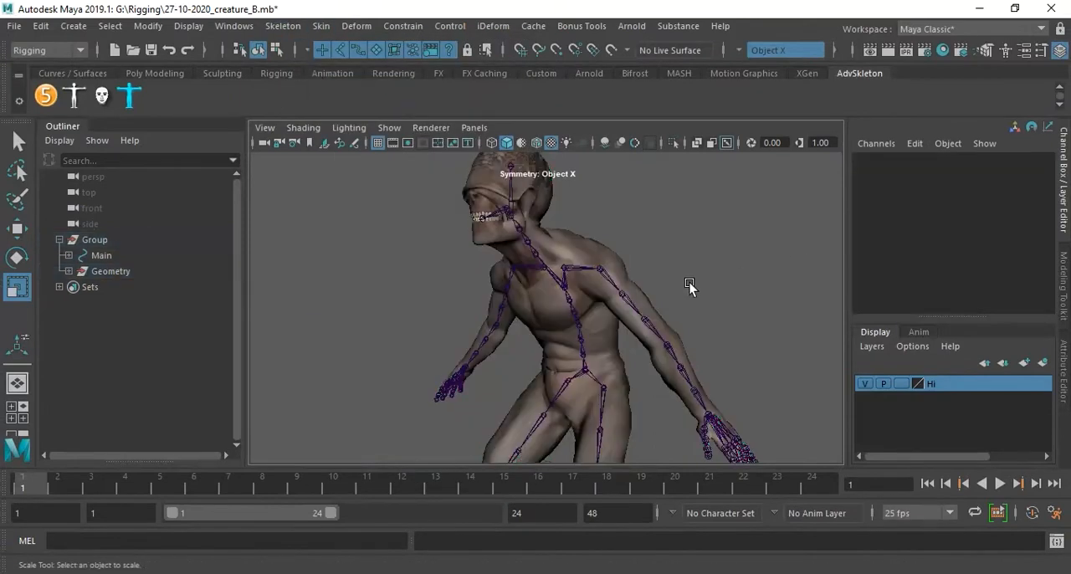
Bind the creature's body mesh to the root joint hierarchy using reset Bind Skin settings and the Geodesic Voxel method, and clear the selection.
left_click(587, 374)
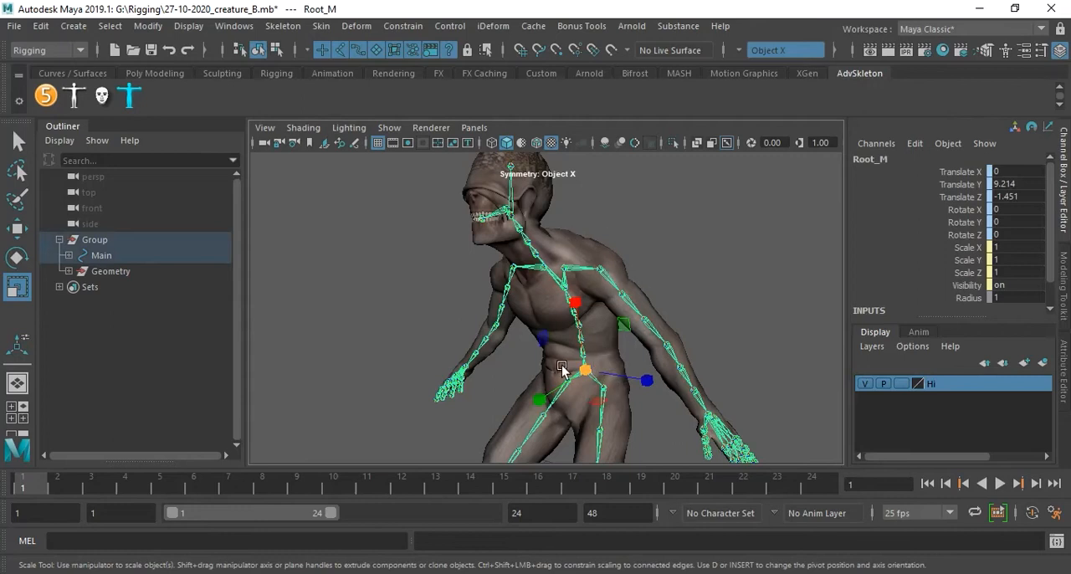
left_click(577, 243)
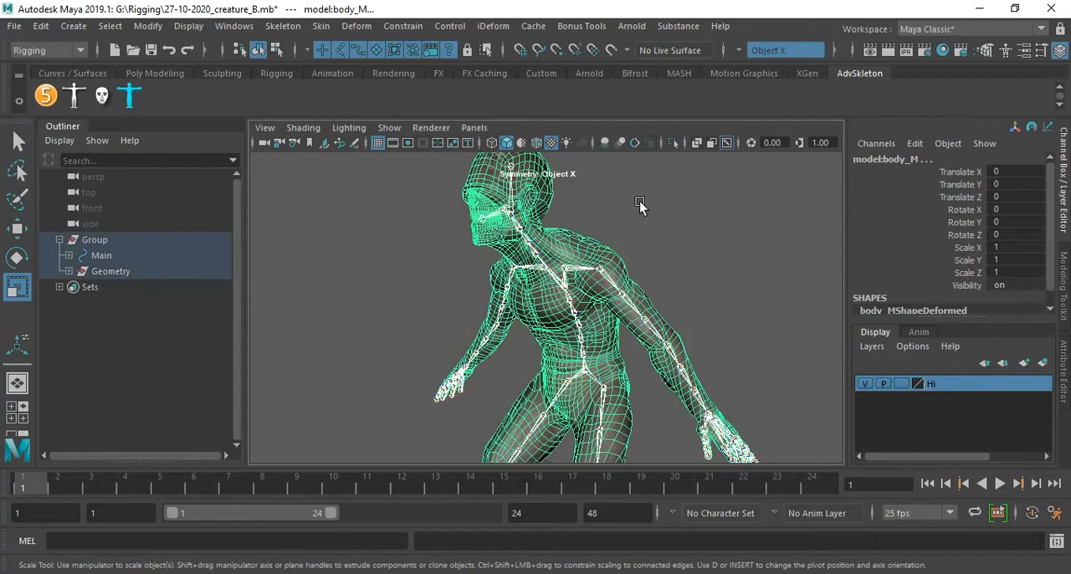
left_click(319, 30)
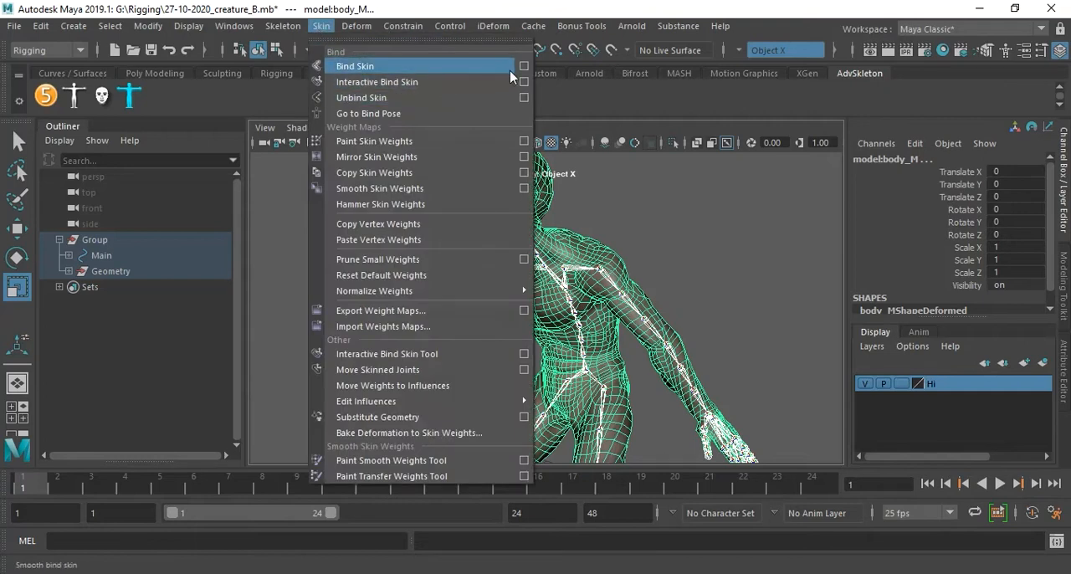
left_click(521, 67)
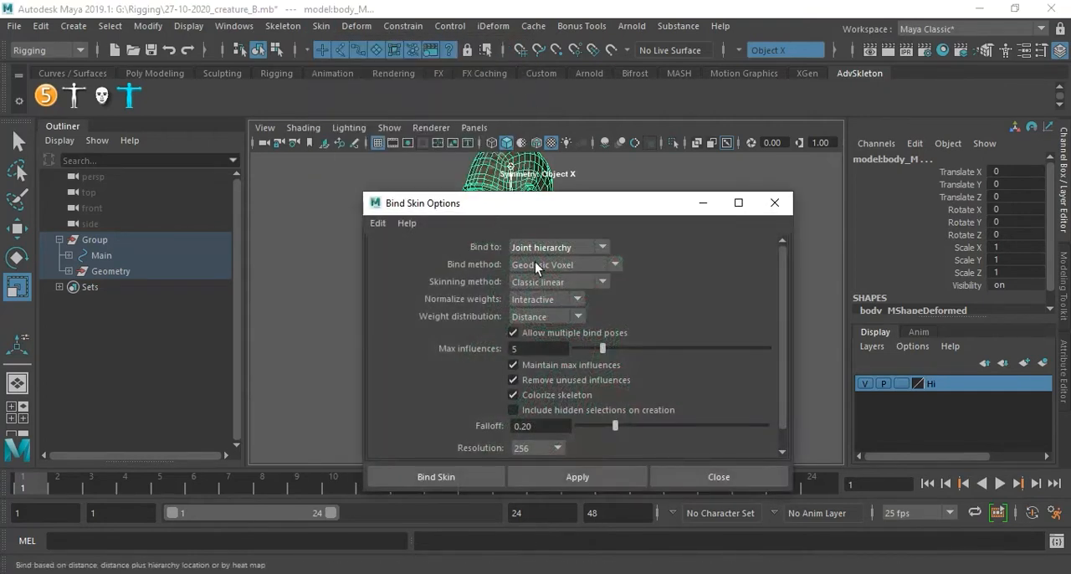
left_click(379, 223)
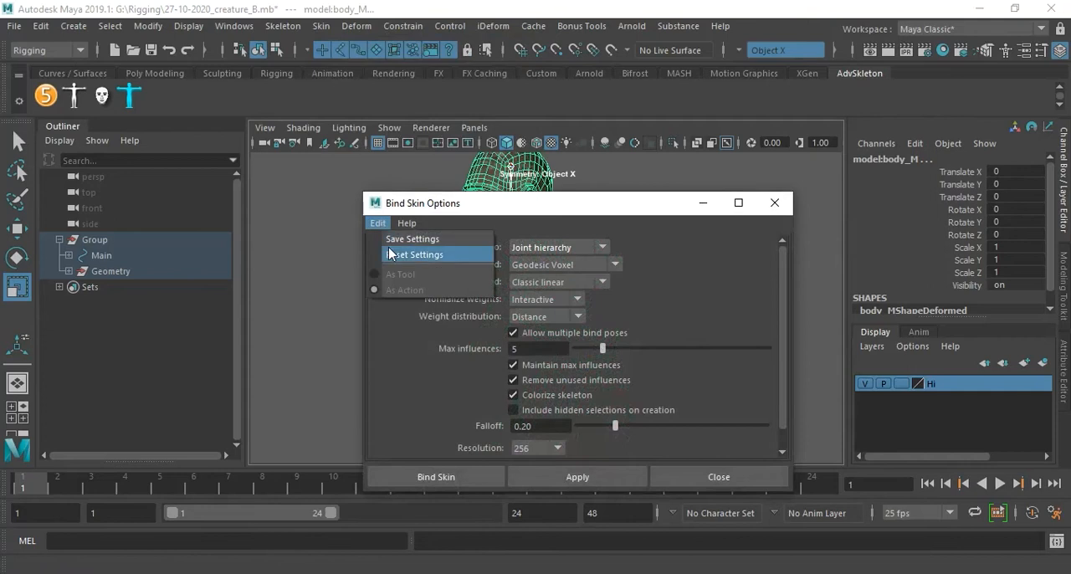
left_click(402, 253)
left_click(541, 262)
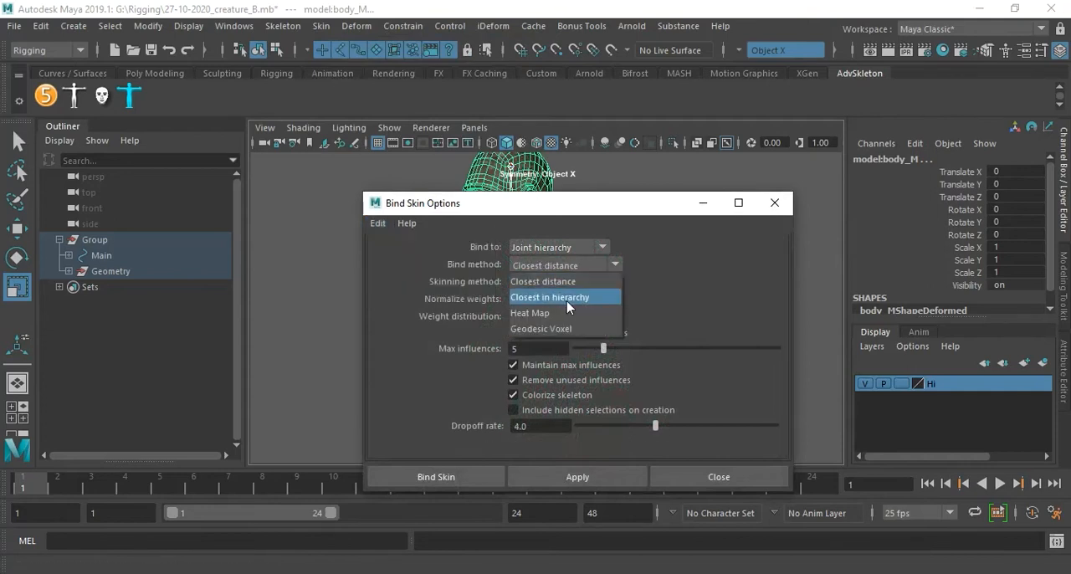
left_click(579, 327)
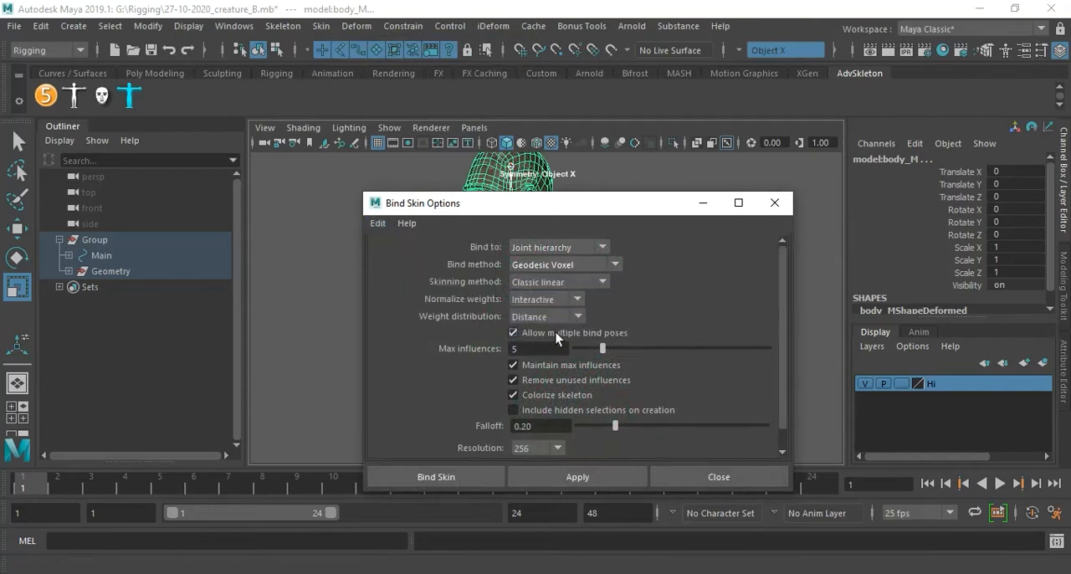
left_click(448, 478)
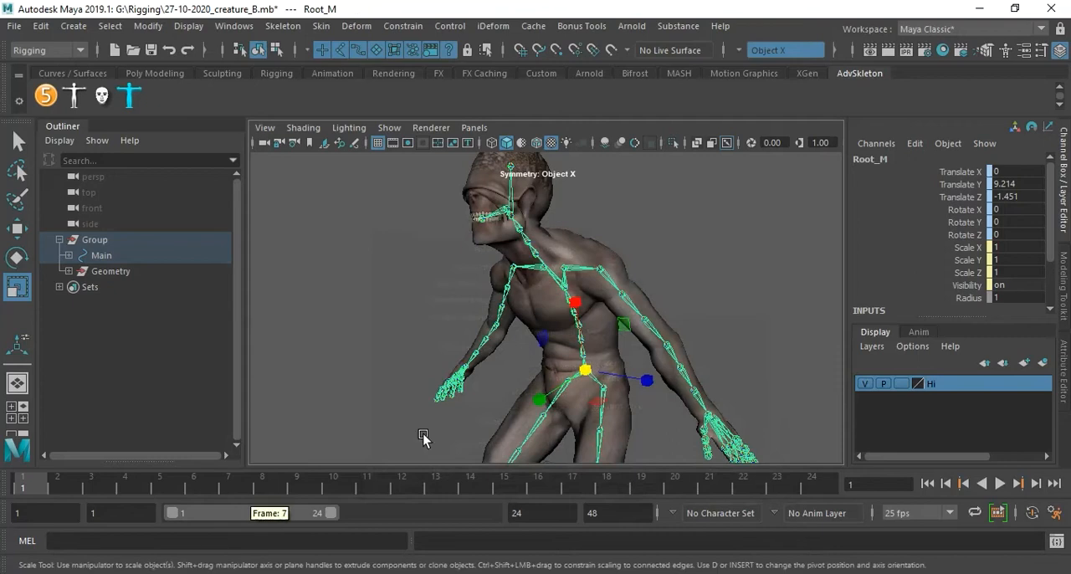
left_click(740, 270)
Show the rig's MotionSystem controls through the AdvancedSkeleton tools and close that panel.
left_click_drag(727, 276, 670, 295, "alt")
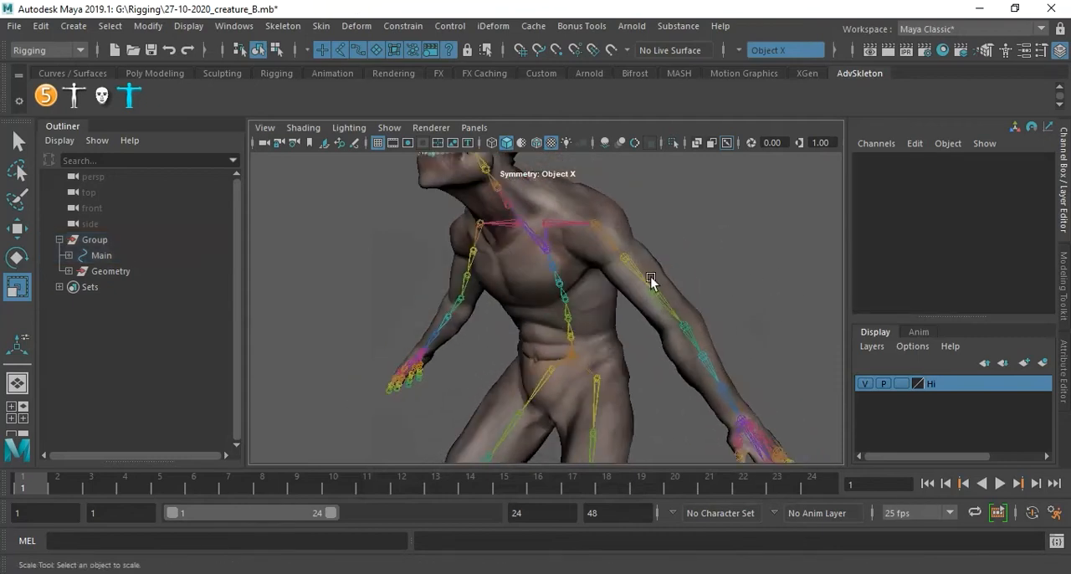
left_click(46, 95)
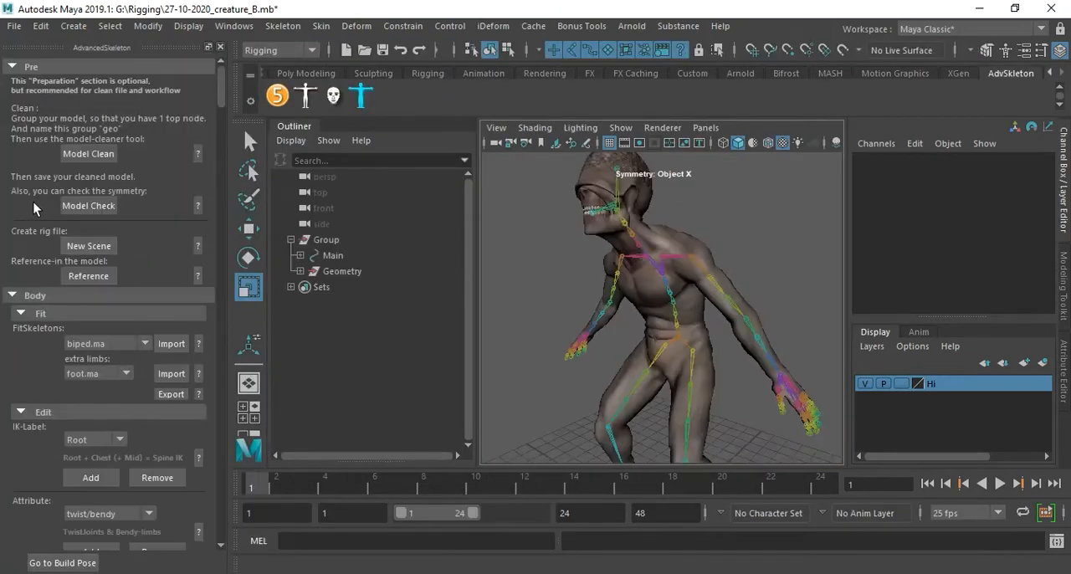
scroll(87, 438, "down", 2)
scroll(87, 439, "down", 6)
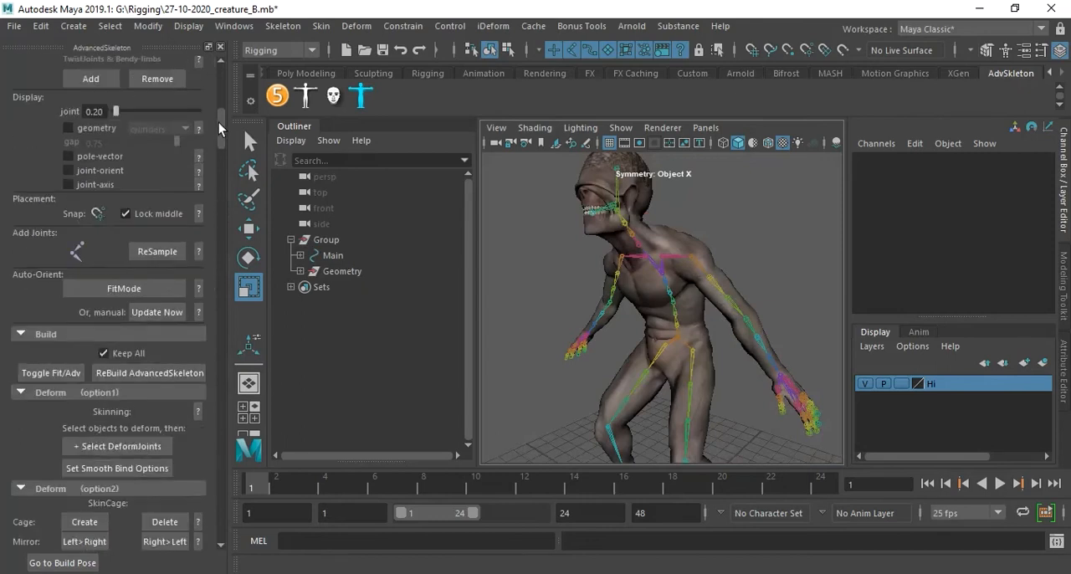
left_click_drag(220, 124, 215, 505)
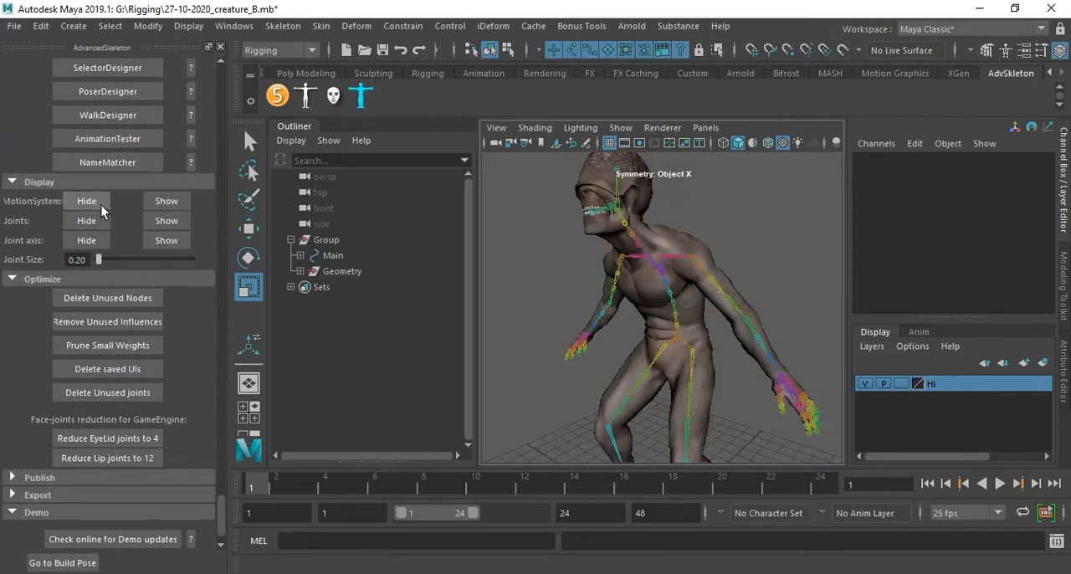
left_click(165, 204)
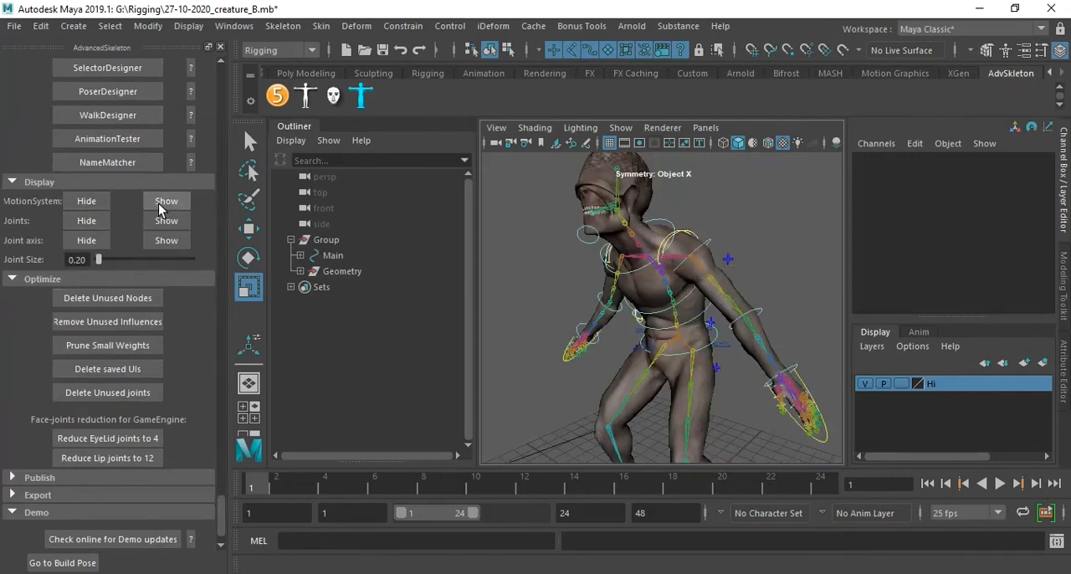
left_click(220, 46)
Test the left shoulder deformation by rotating its FK control to about -58 degrees in Y, and restore Rotate Y to 0.
left_click_drag(611, 333, 676, 255, "alt")
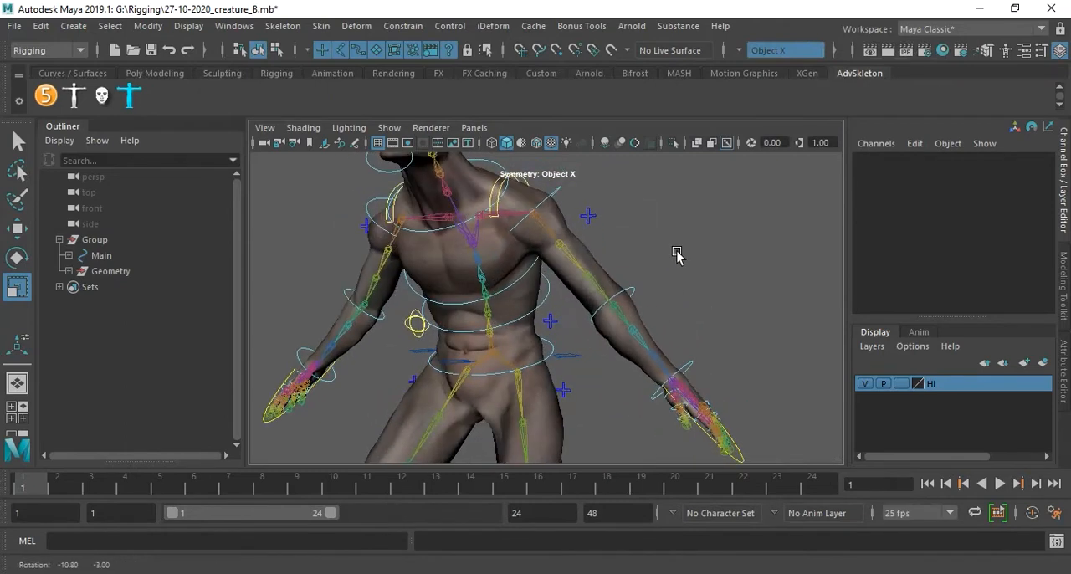
left_click(557, 199)
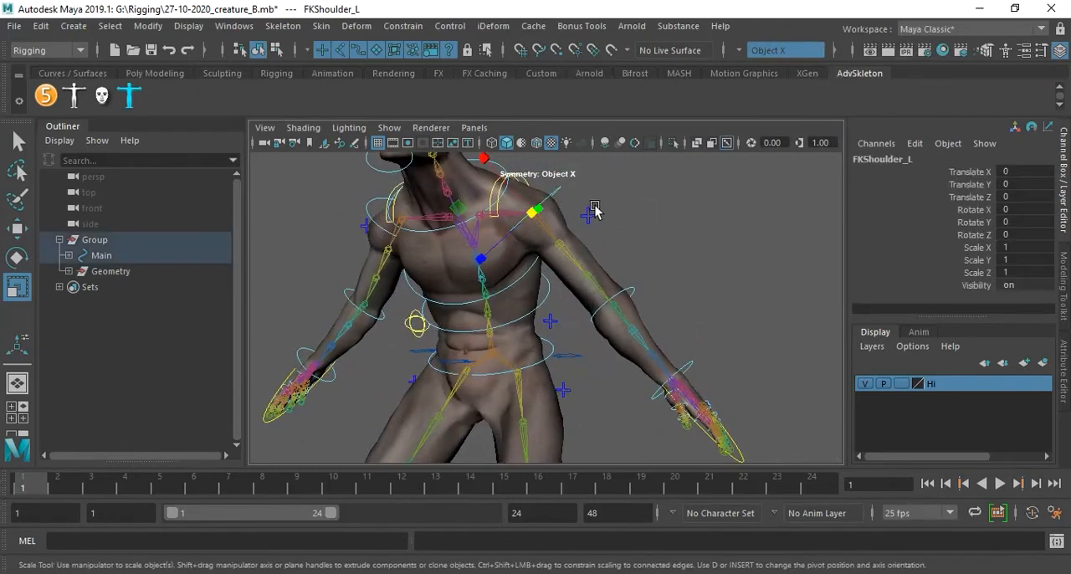
key("e")
left_click_drag(603, 215, 548, 279)
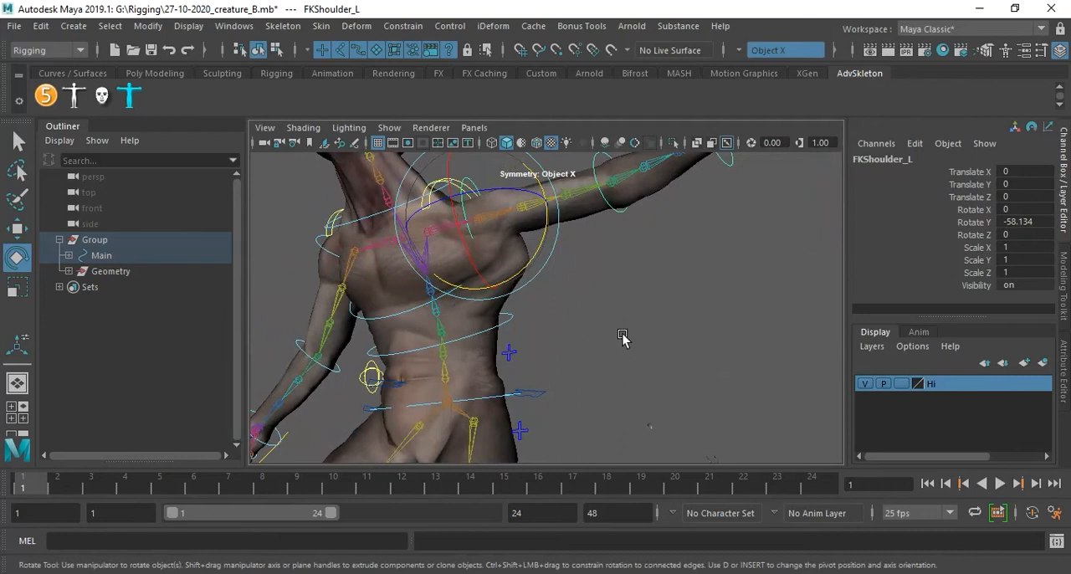
double_click(1032, 220)
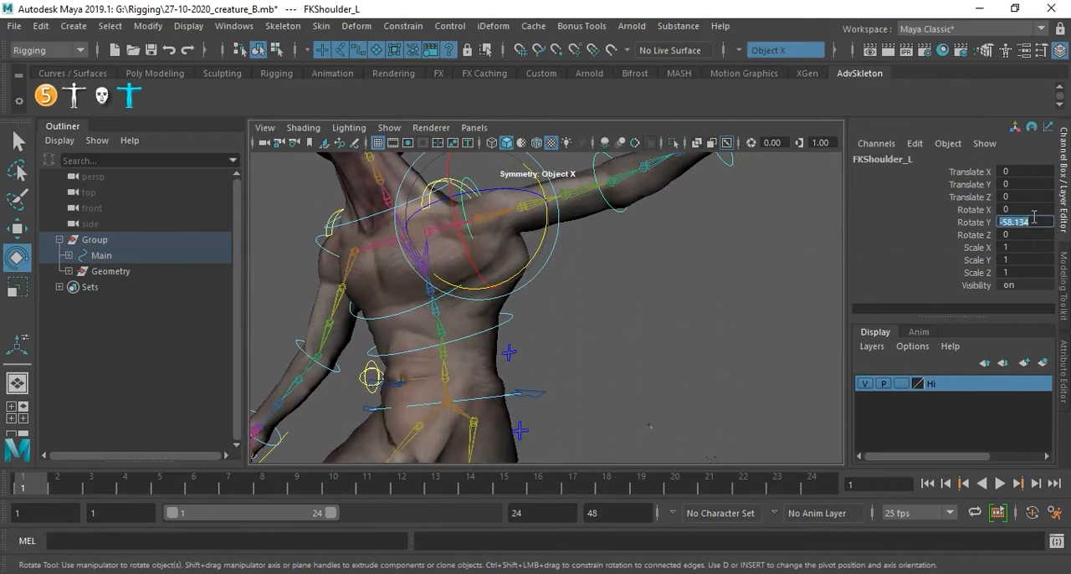
type("0")
key("Return")
left_click(586, 287)
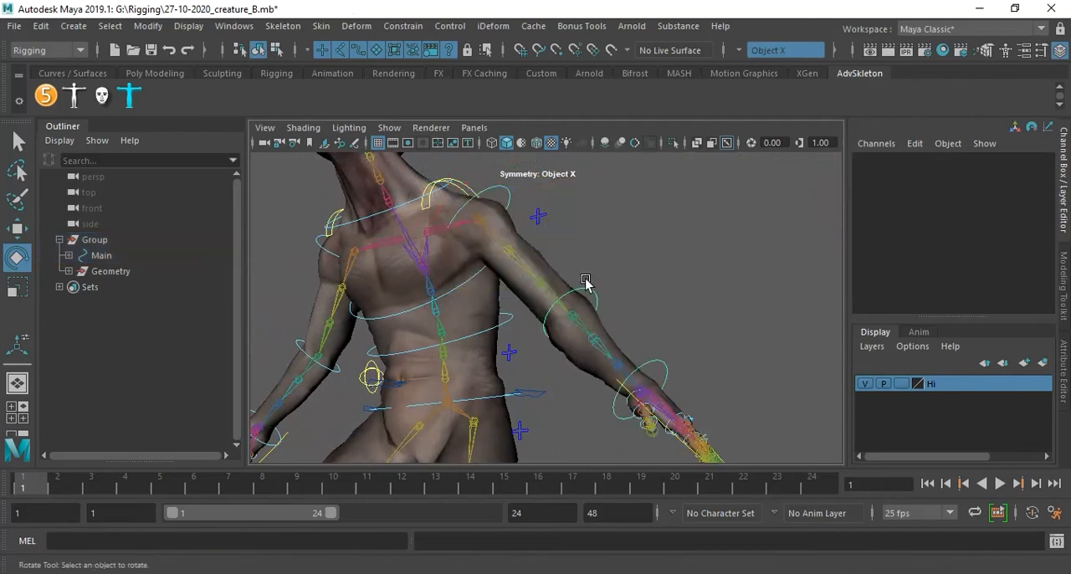
Test the left elbow bend by rotating its FK control to about 105 degrees in Z, and restore Rotate Z to 0.
left_click(598, 299)
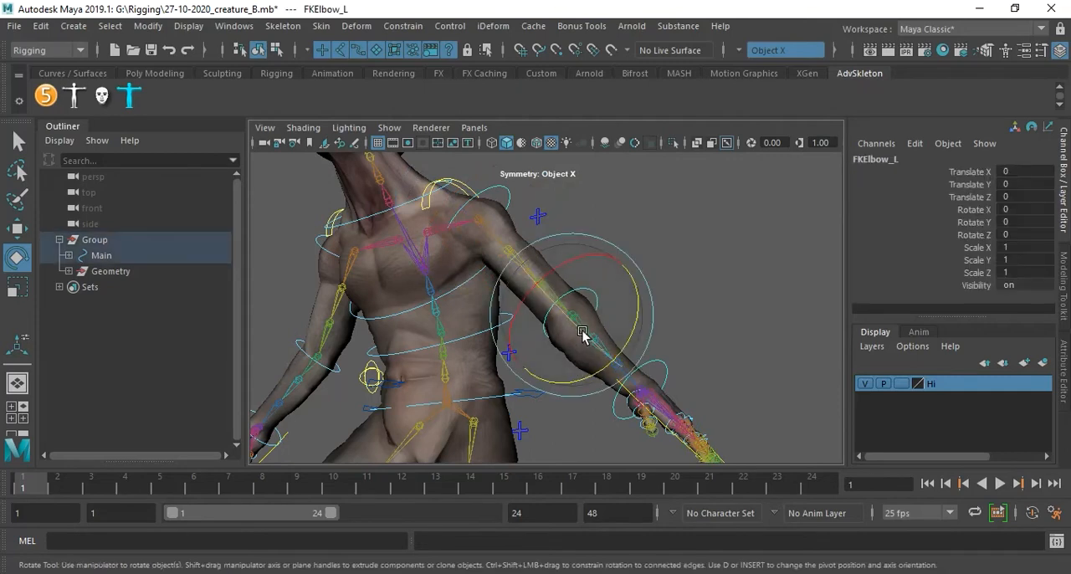
left_click_drag(578, 327, 550, 289)
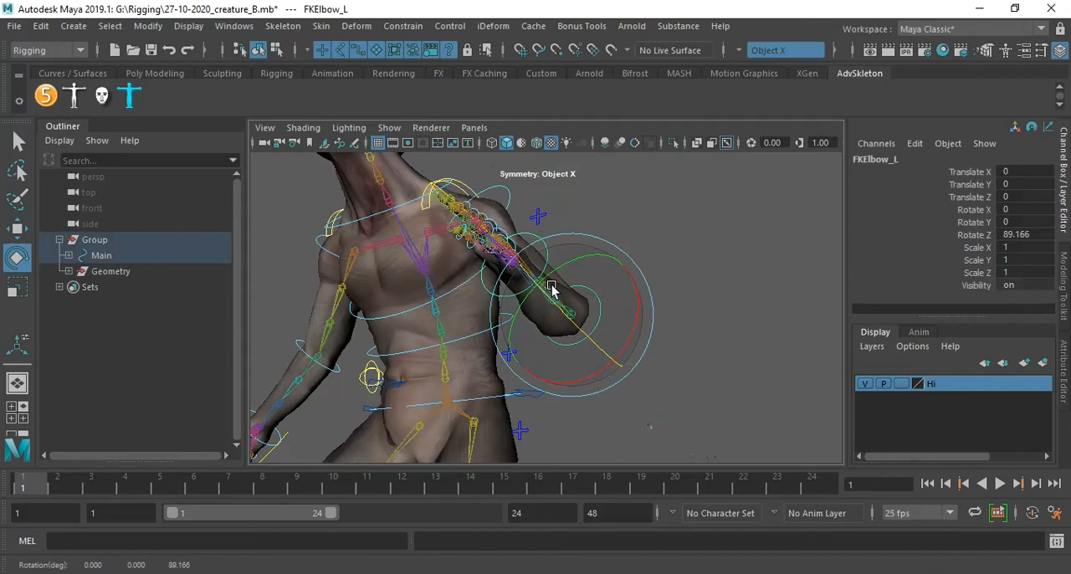
left_click_drag(633, 295, 663, 337, "alt")
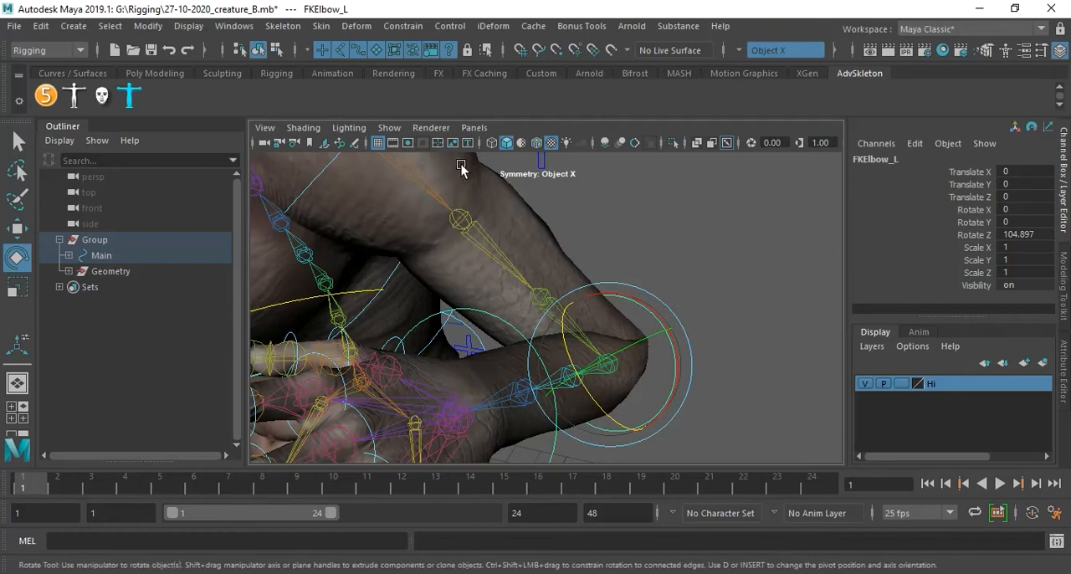
double_click(1029, 234)
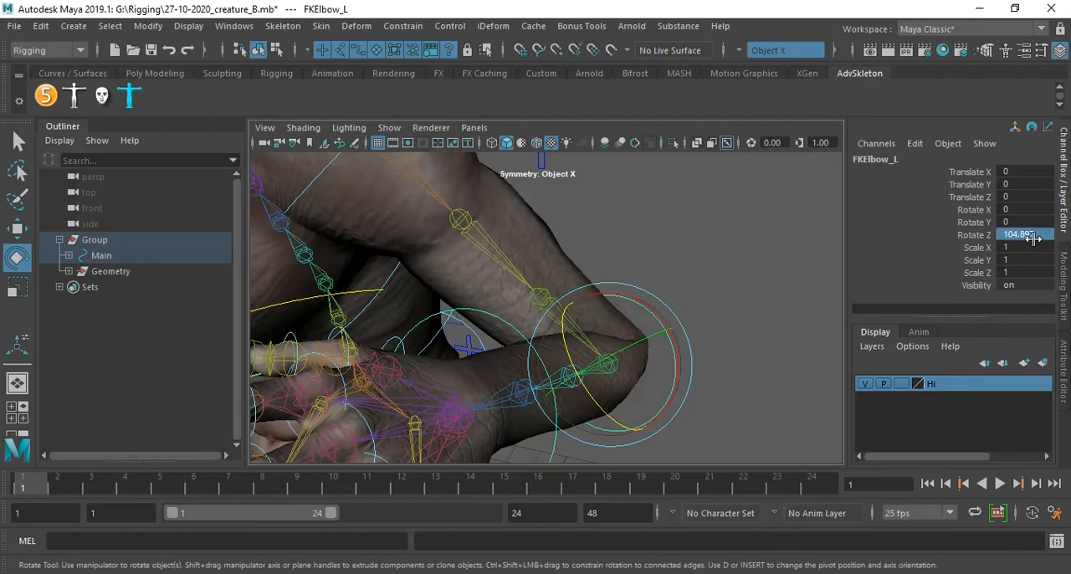
key("Return")
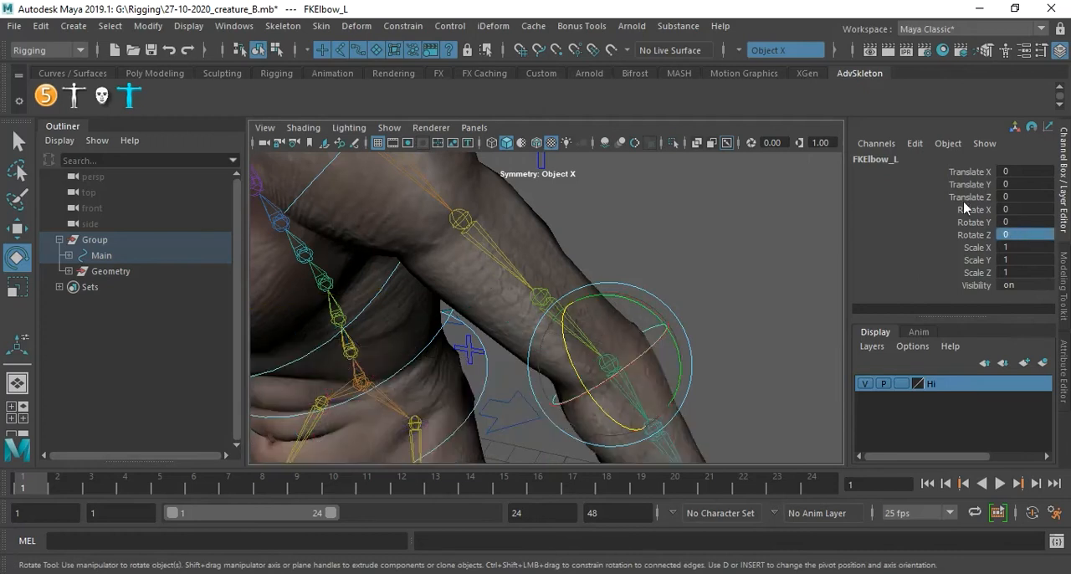
Test the left wrist deformation by rotating its FK control to about 44 degrees in Y, and restore Rotate Y to 0.
left_click_drag(721, 316, 562, 308, "alt")
middle_click_drag(563, 308, 731, 274, "alt")
right_click_drag(731, 274, 801, 292, "alt")
left_click_drag(801, 292, 727, 273, "alt")
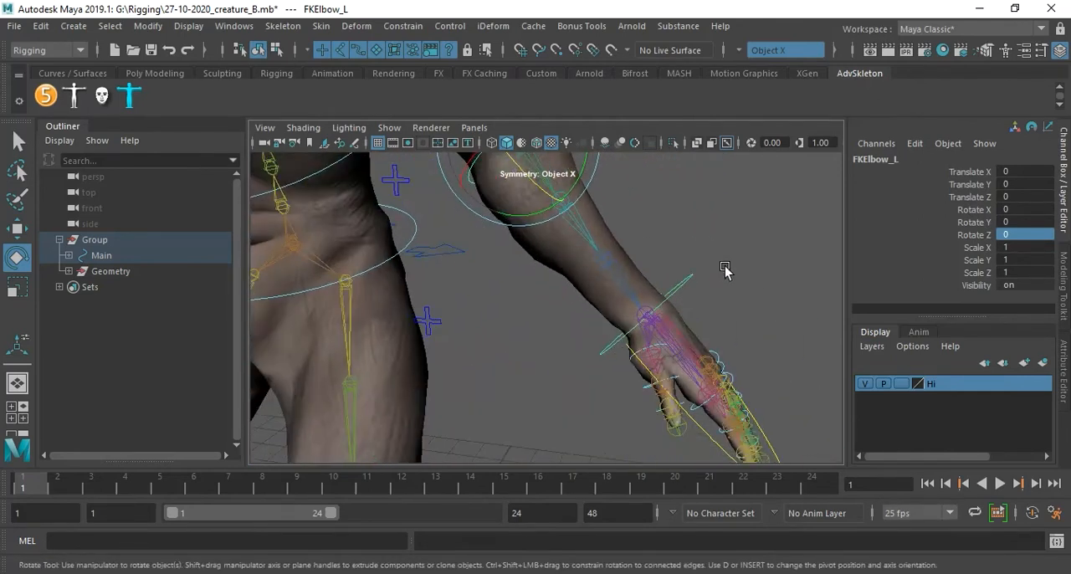
middle_click_drag(726, 273, 768, 279, "alt")
mouse_move(768, 279)
left_mouse_down("alt")
mouse_move(751, 279)
mouse_move(763, 285)
left_mouse_up("alt")
middle_click_drag(763, 285, 686, 301, "alt")
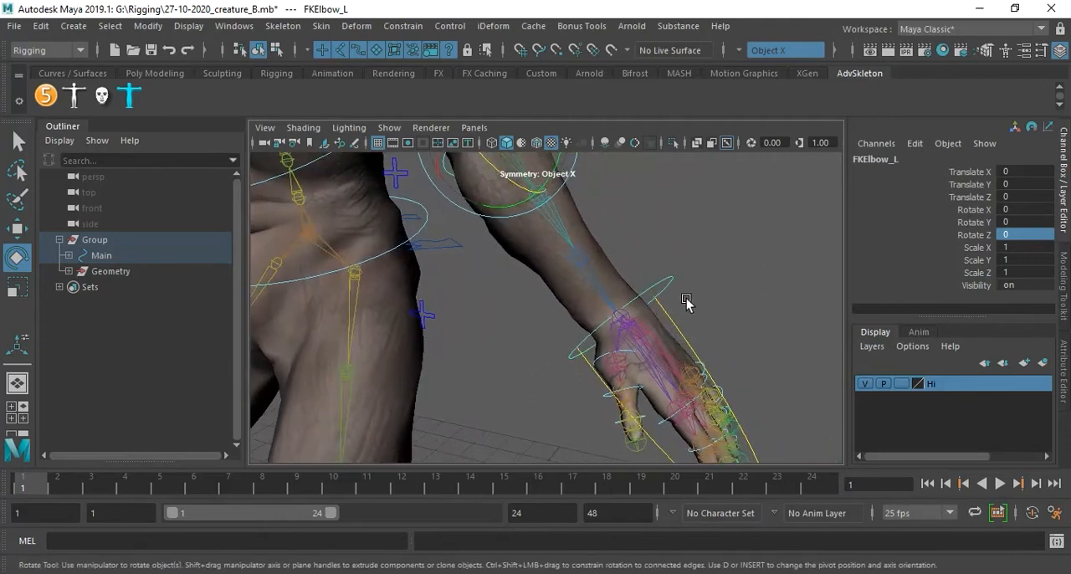
left_click(675, 278)
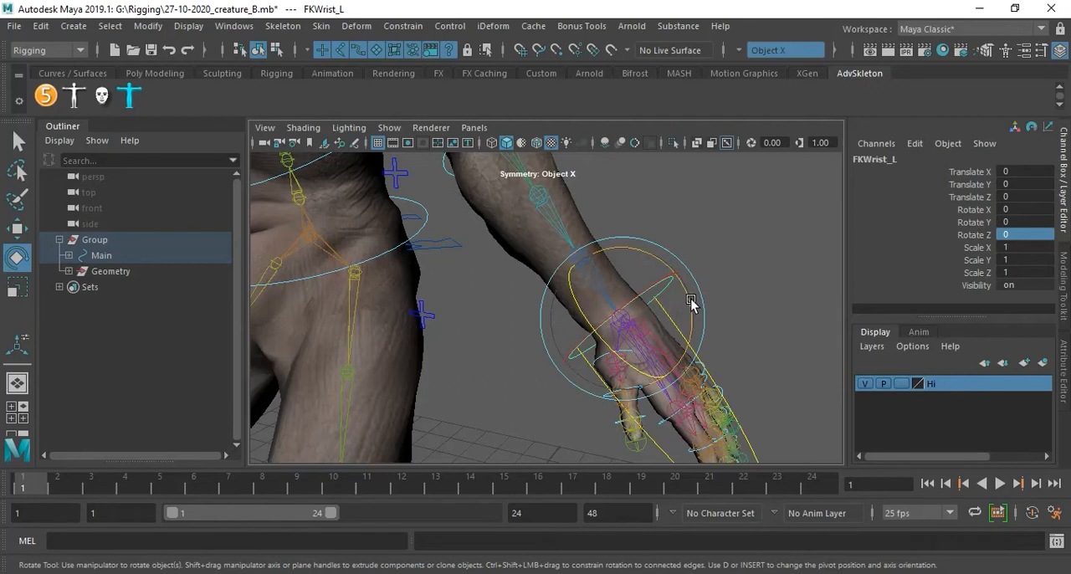
left_click_drag(691, 304, 630, 352)
double_click(1034, 222)
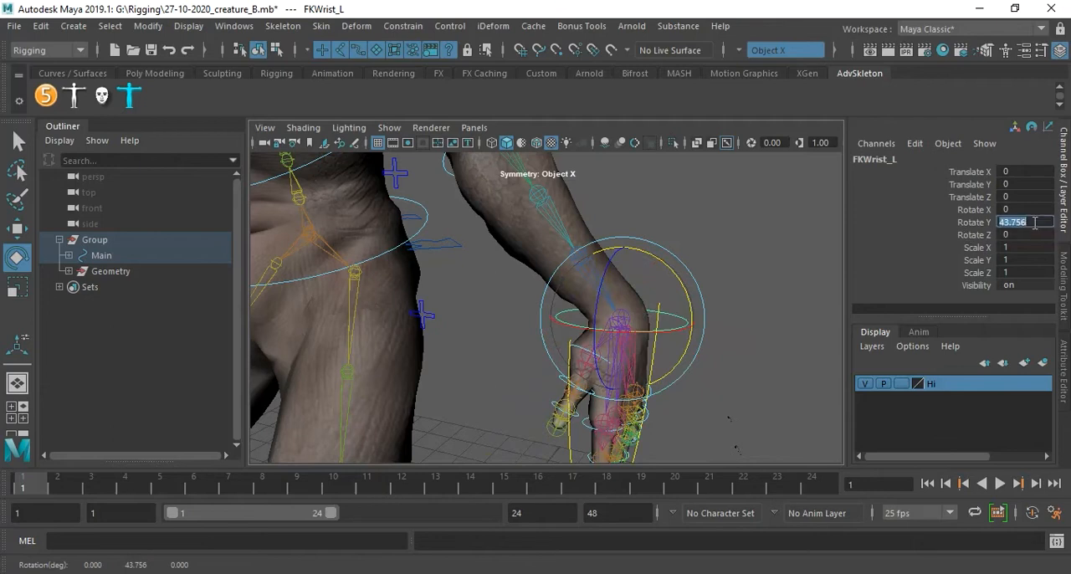
key("Return")
key("Return")
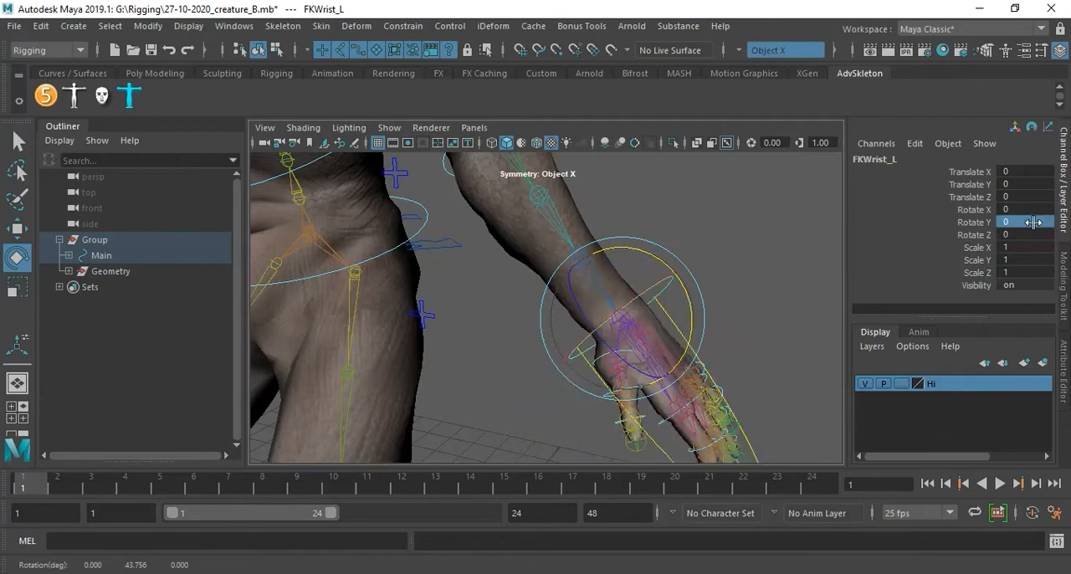
Test the left hand's finger Spread at about -0.7 using the fingers control, and restore Spread to 0.
right_click_drag(665, 178, 734, 282, "alt")
middle_click_drag(734, 284, 615, 194, "alt")
left_click_drag(615, 194, 652, 226, "alt")
left_click(644, 236)
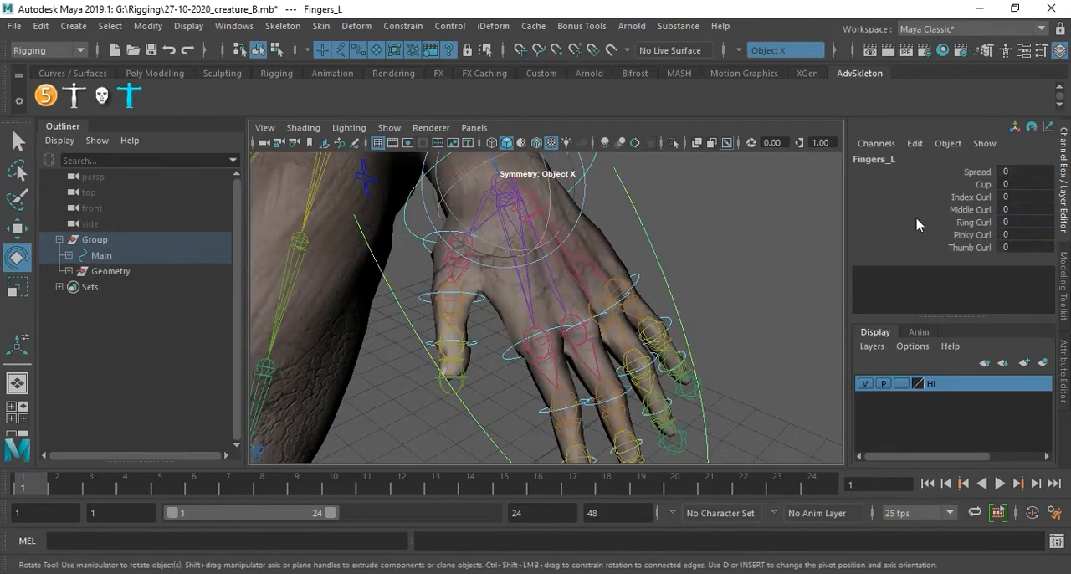
left_click_drag(705, 272, 773, 282, "alt")
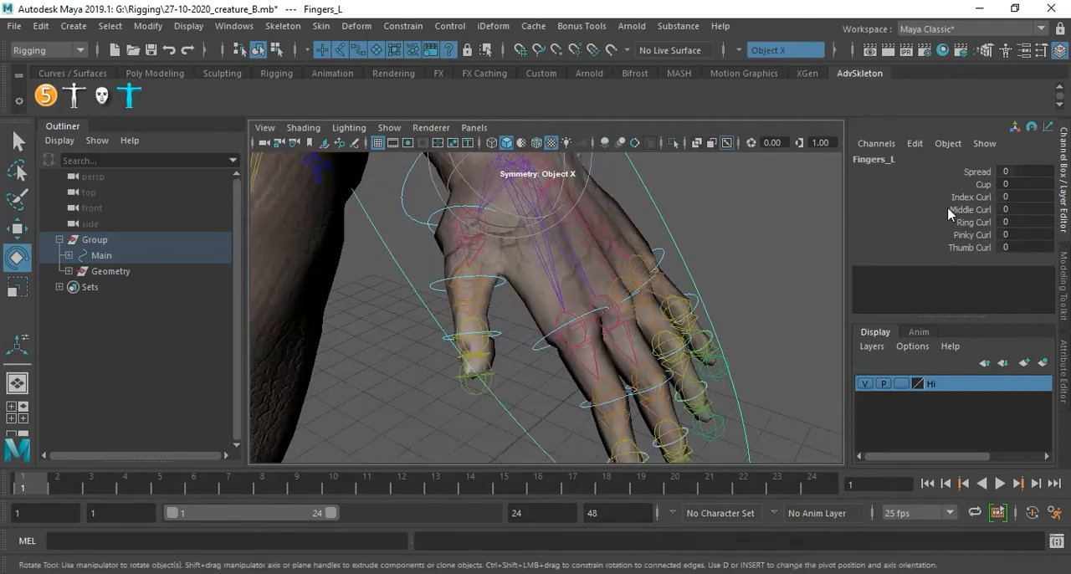
left_click(973, 173)
middle_click_drag(813, 288, 724, 305)
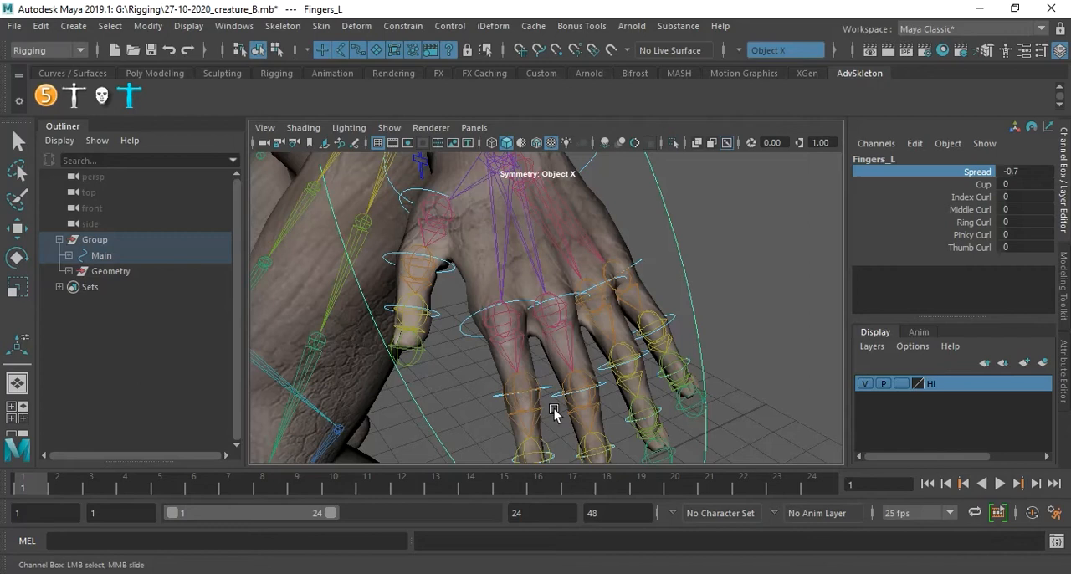
double_click(1023, 173)
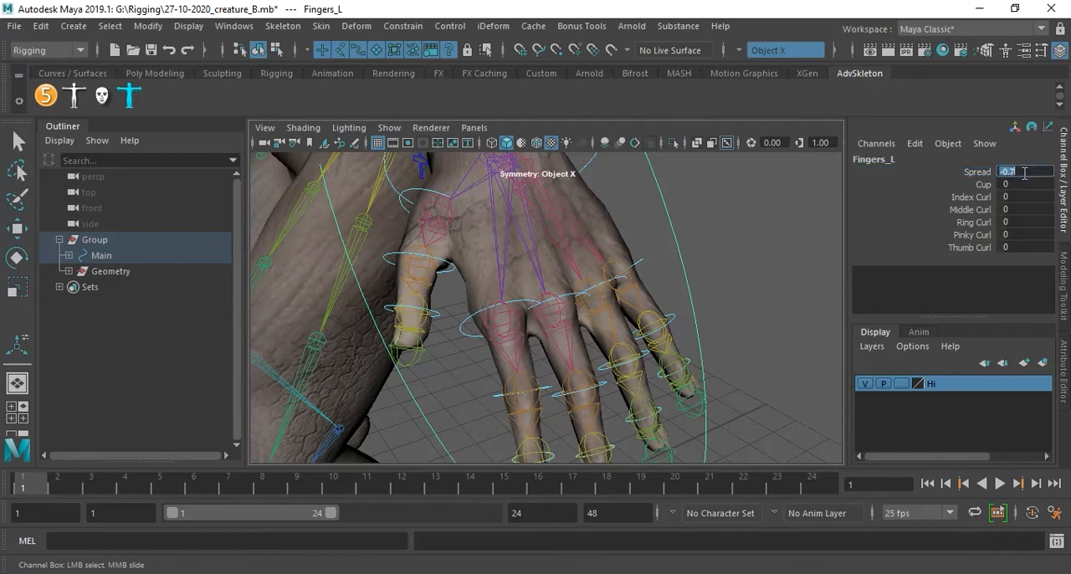
type("0")
key("Return")
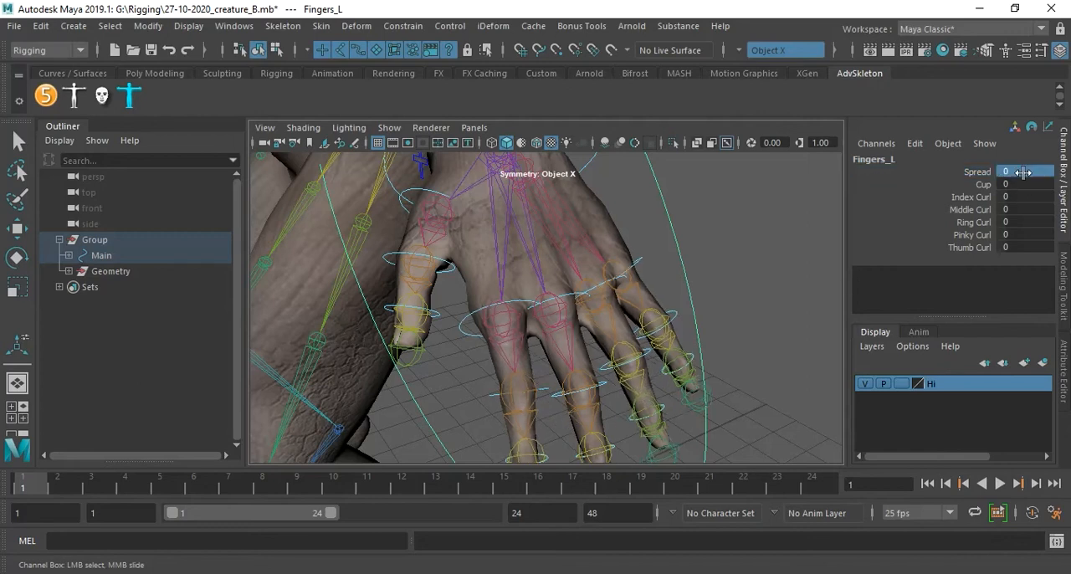
Curl the left hand into a fist by setting the index, middle, ring, pinky and thumb curls to about 7.1.
left_click_drag(964, 200, 975, 248)
left_click_drag(768, 294, 643, 299, "alt")
middle_click_drag(644, 299, 701, 299)
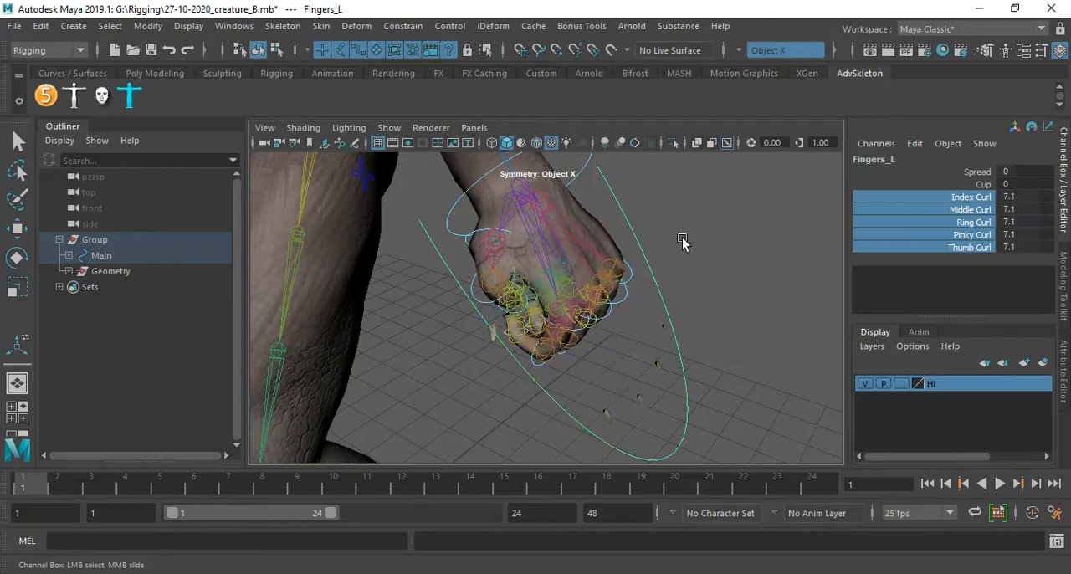
Hide the joints in the viewport so the curled left hand's skin deformation can be inspected.
left_click(394, 132)
left_click(451, 253)
mouse_move(674, 278)
left_mouse_down("alt")
mouse_move(636, 244)
mouse_move(545, 223)
mouse_move(621, 259)
mouse_move(744, 276)
mouse_move(722, 243)
mouse_move(658, 223)
mouse_move(667, 263)
mouse_move(629, 273)
mouse_move(672, 270)
left_mouse_up("alt")
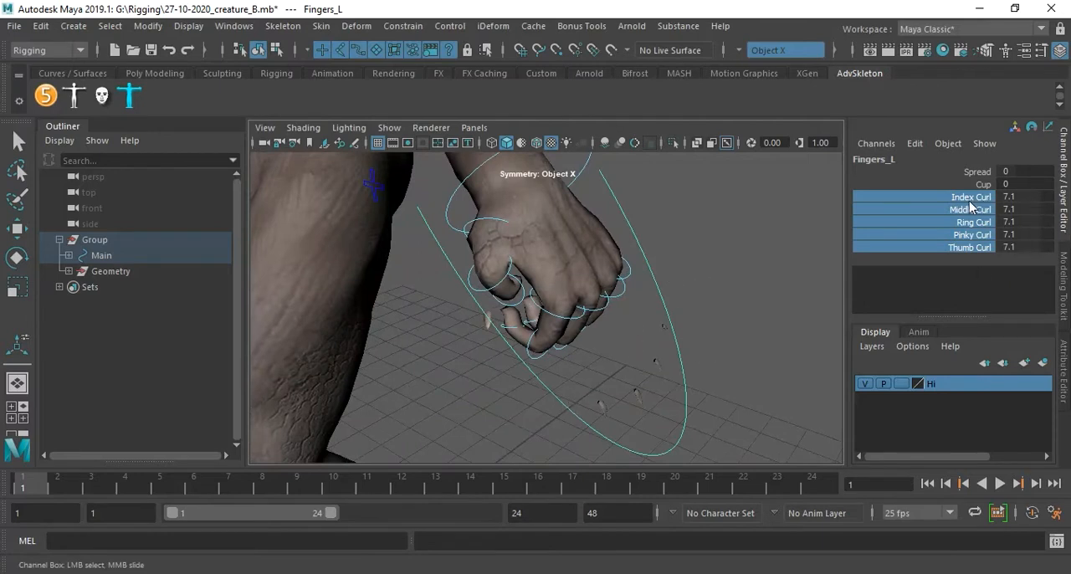
Reset the left hand's Index, Middle, Ring, Pinky and Thumb Curl to 0 and deselect the fingers control.
left_click_drag(1027, 197, 1035, 244)
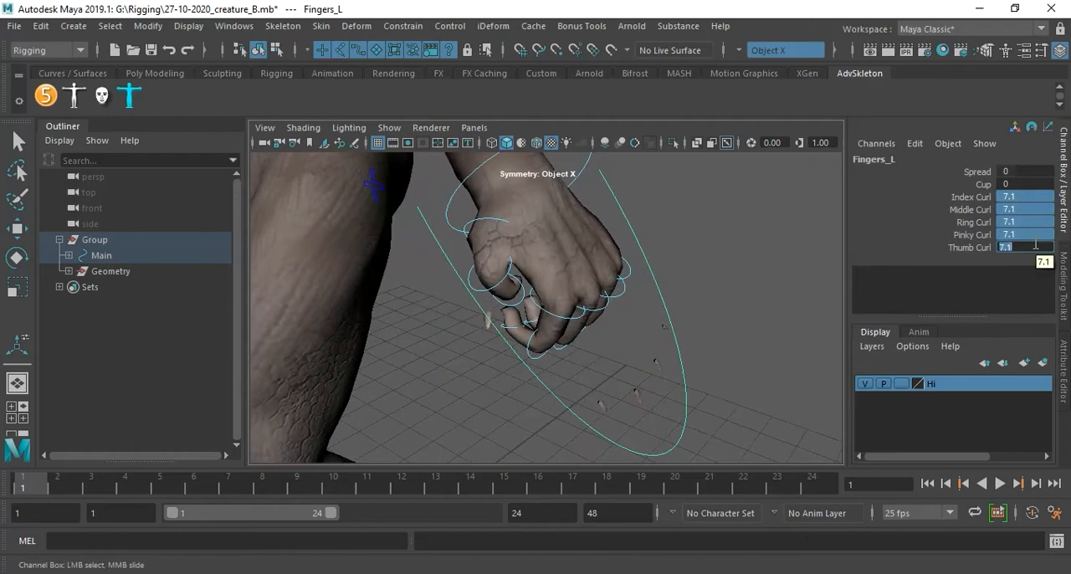
key("Return")
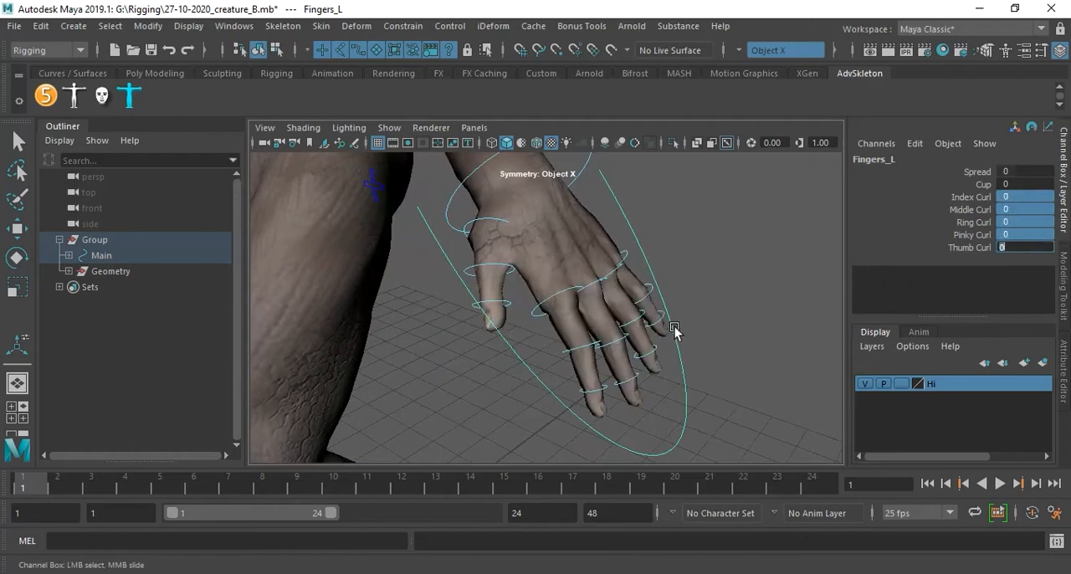
left_click(713, 309)
Inspect the left hand's fingertips and nails up close, including the nail mesh nailFng_L3, from several angles.
scroll(718, 311, "up", 3)
left_click_drag(707, 323, 536, 238, "alt")
left_click_drag(670, 374, 648, 326, "alt")
right_click_drag(648, 326, 678, 375, "alt")
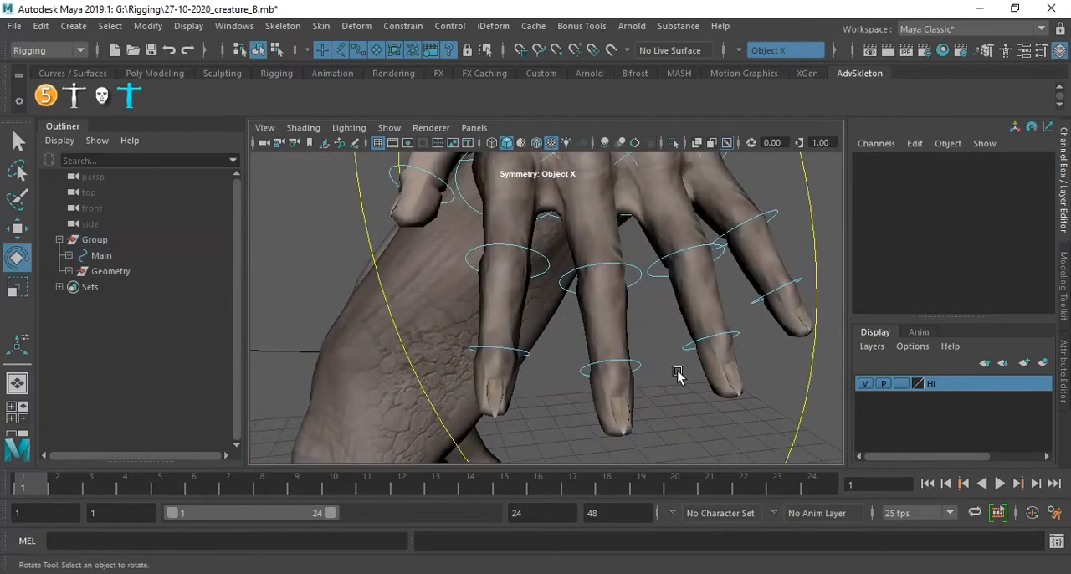
left_click(625, 425)
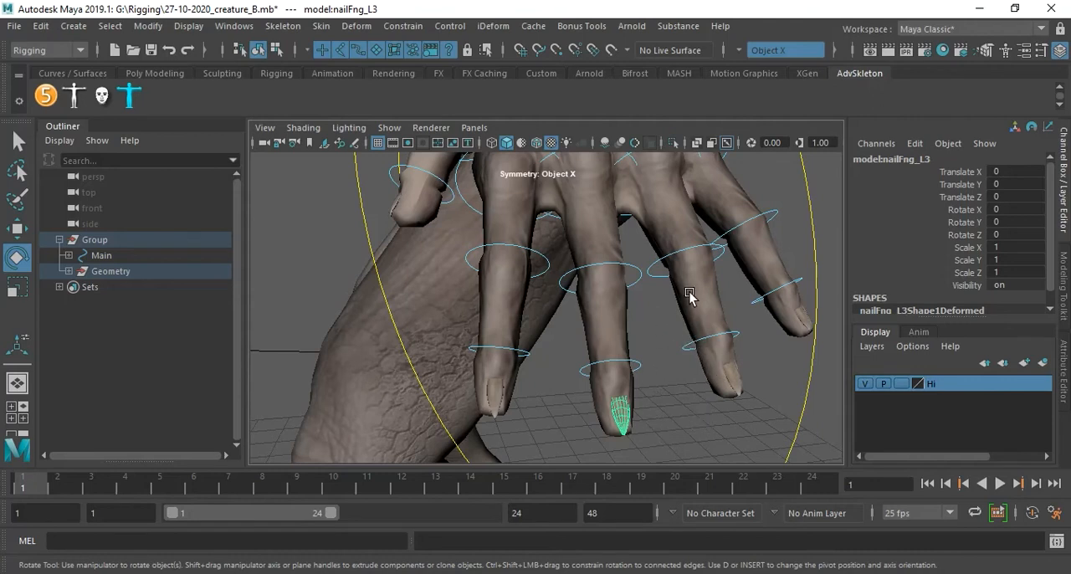
right_click_drag(690, 293, 590, 281, "alt")
left_click_drag(590, 281, 684, 299, "alt")
right_click_drag(684, 299, 655, 277, "alt")
mouse_move(655, 277)
left_mouse_down("alt")
mouse_move(691, 286)
mouse_move(652, 287)
left_mouse_up("alt")
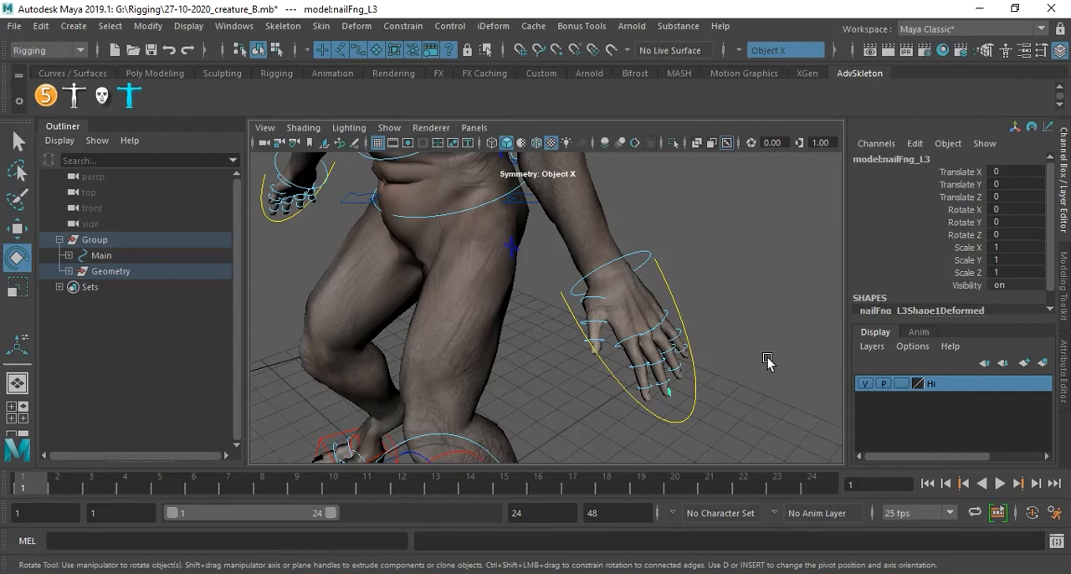
left_click(710, 266)
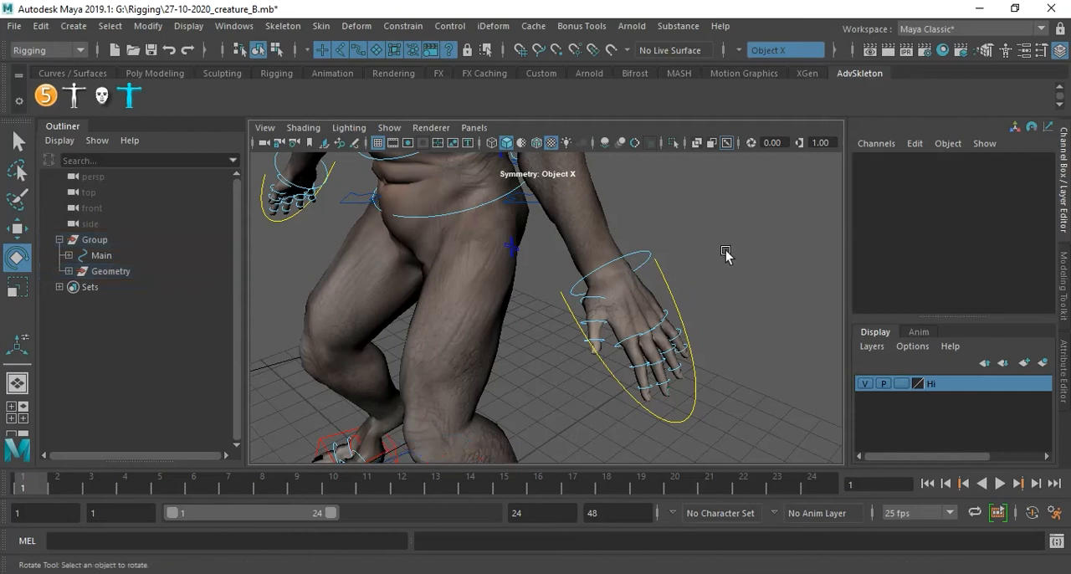
Test the left leg's skin deformation by moving its IK foot control up and around in several directions.
left_click_drag(660, 287, 566, 268, "alt")
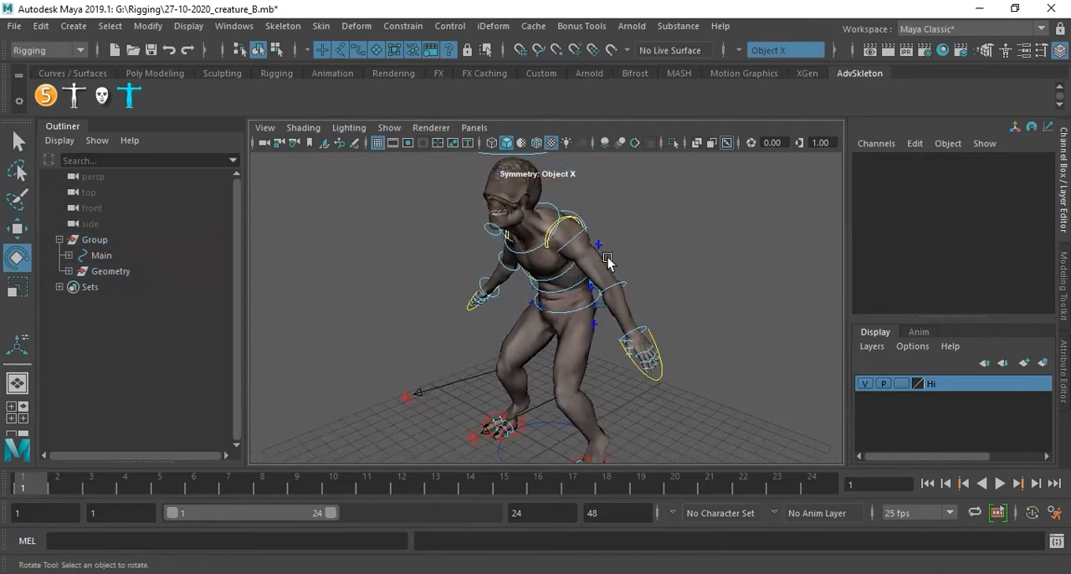
left_click_drag(650, 274, 637, 415, "alt")
left_click(597, 412)
left_click(609, 412)
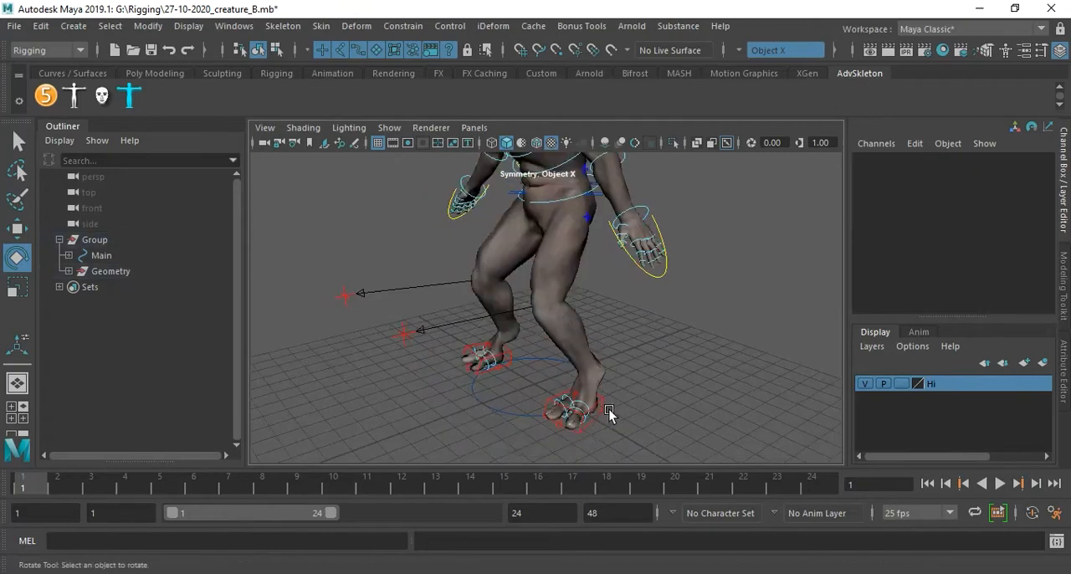
left_click(604, 413)
key("w")
left_click_drag(600, 421, 689, 230)
left_click_drag(624, 280, 674, 329, "alt")
left_click_drag(680, 290, 677, 245, "alt")
left_click_drag(686, 189, 604, 182)
left_click_drag(590, 259, 619, 191, "alt")
left_click_drag(693, 181, 653, 288)
left_click_drag(604, 346, 528, 358)
Restore Translate X, Y and Z of the left leg's IK control to 0 and deselect it.
left_click_drag(1009, 173, 1024, 195)
type("0")
key("Return")
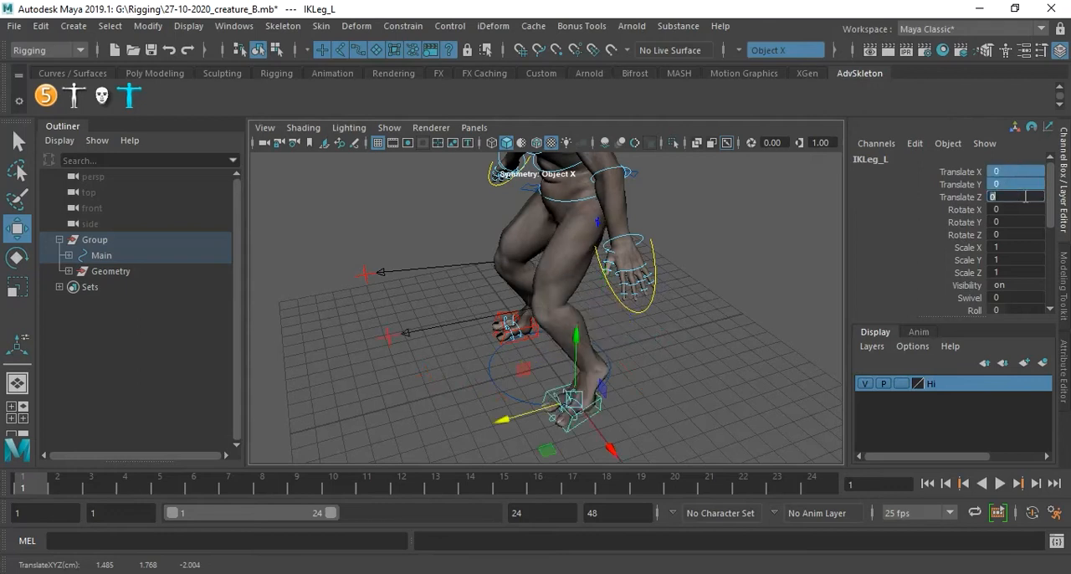
left_click(730, 276)
Test the left scapula deformation by rotating its FK control to about -21 degrees in Y, and undo the rotation.
middle_click_drag(730, 276, 720, 315, "alt")
left_click_drag(720, 315, 703, 339, "alt")
middle_click_drag(699, 314, 665, 366, "alt")
left_click_drag(664, 365, 653, 323, "alt")
right_click_drag(653, 323, 727, 296, "alt")
left_click_drag(727, 296, 755, 277, "alt")
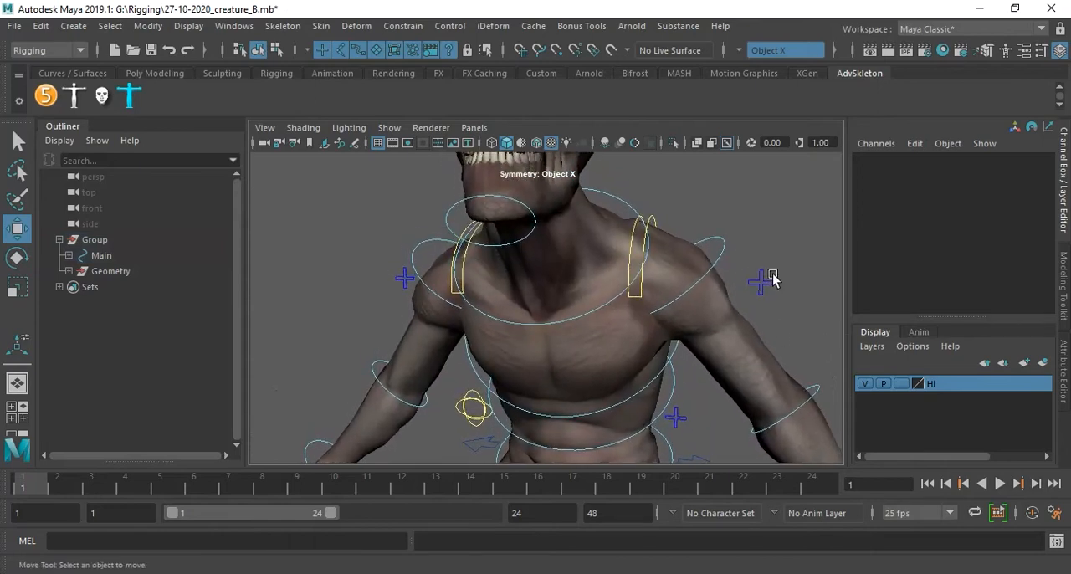
left_click(650, 219)
key("e")
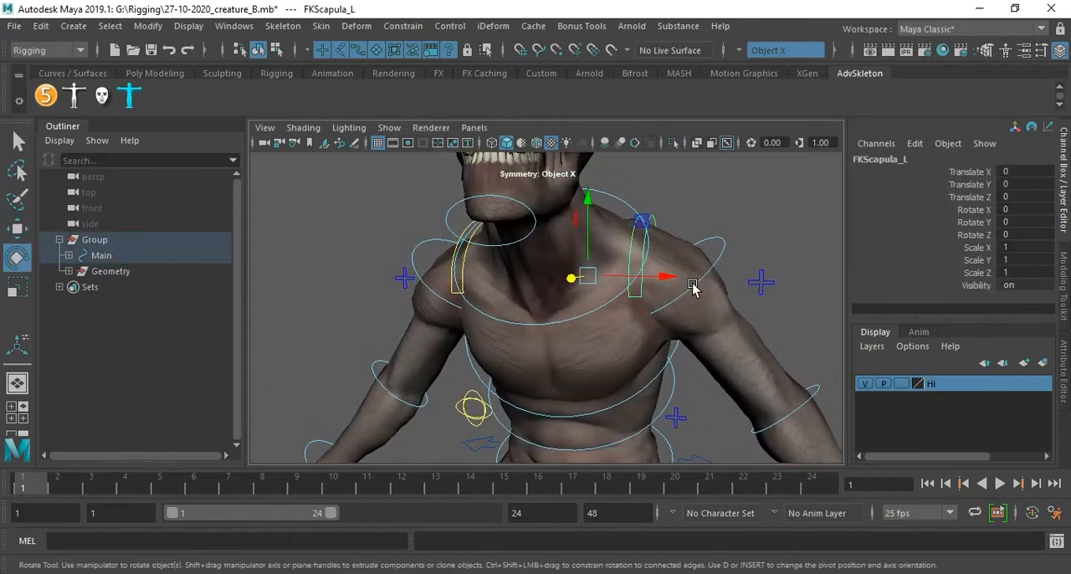
mouse_move(641, 298)
left_mouse_down()
mouse_move(627, 292)
mouse_move(675, 284)
mouse_move(614, 287)
mouse_move(679, 277)
mouse_move(638, 278)
left_mouse_up()
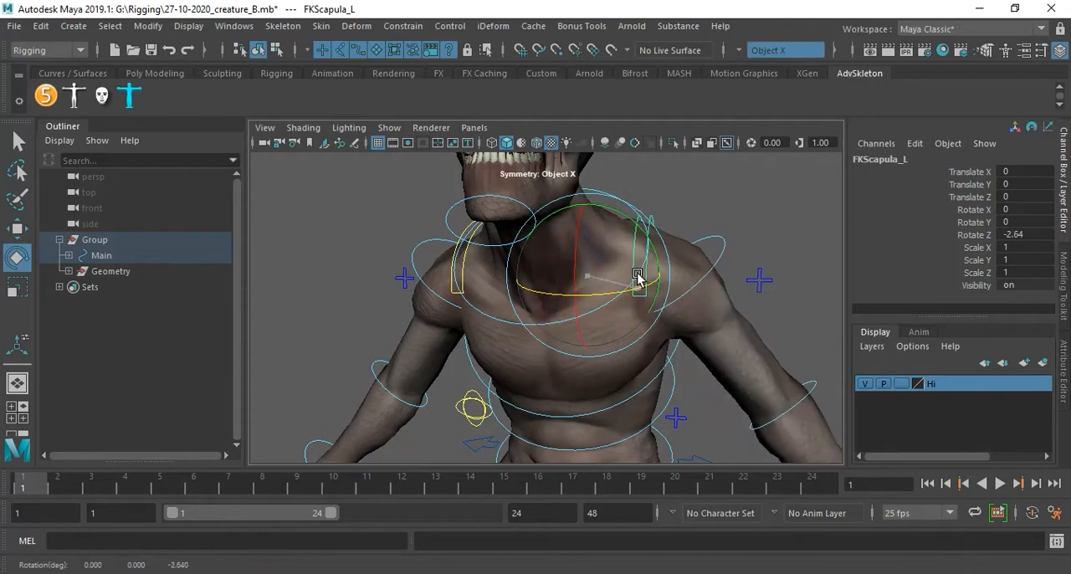
left_click_drag(655, 245, 635, 213)
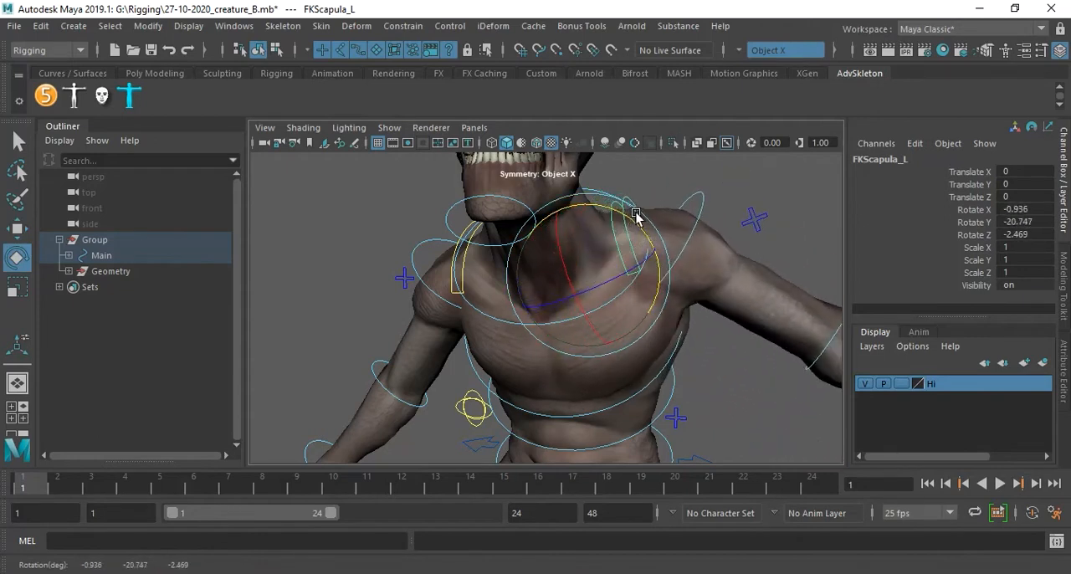
key("ctrl+z")
Test the right shoulder by rotating its FK control to about 35, -25 and 45 degrees in X, Y and Z, and restore all three to 0.
left_click(725, 249)
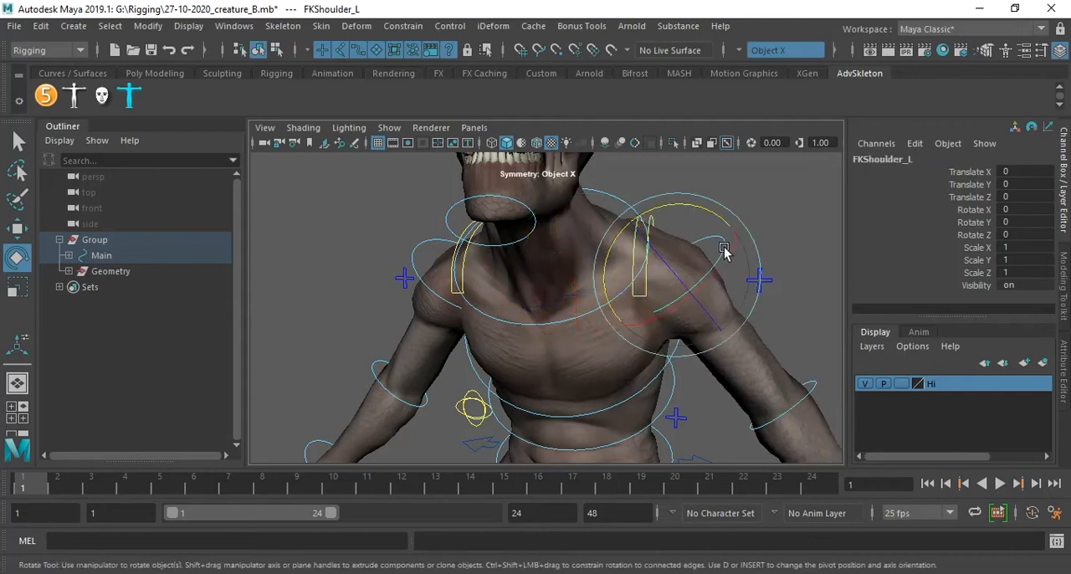
left_click_drag(783, 268, 533, 307, "alt")
left_click(435, 266)
left_click_drag(430, 241, 495, 210)
left_click_drag(1030, 209, 1039, 228)
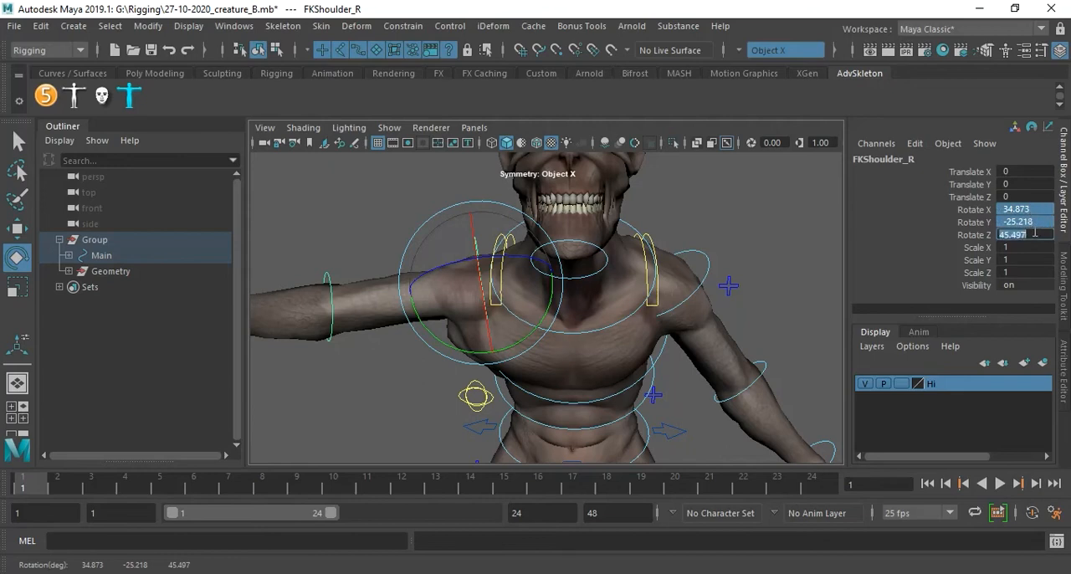
type("0")
key("Return")
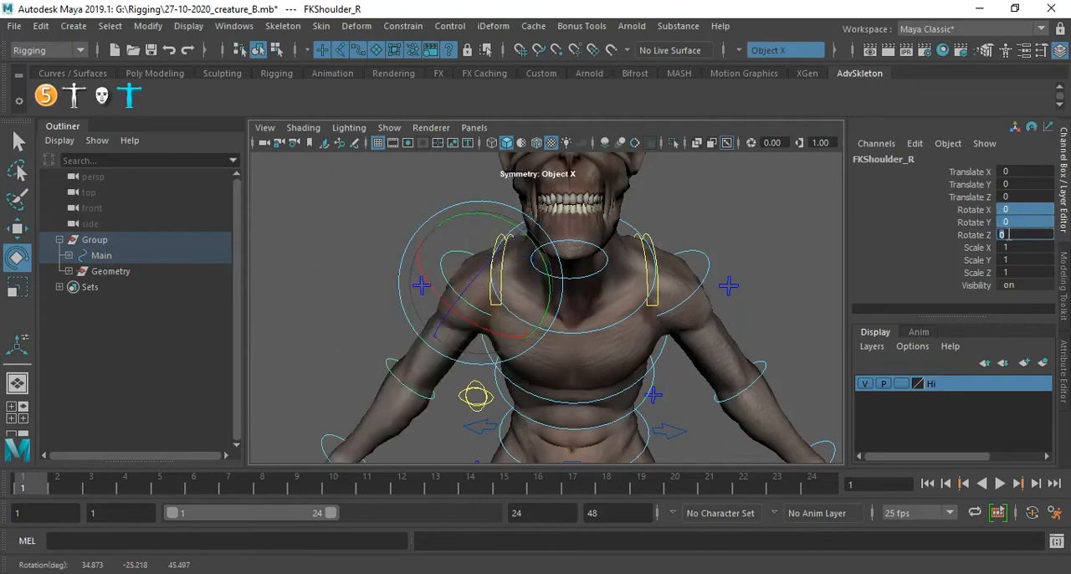
left_click(803, 239)
Select the creature's body mesh and open the Paint Skin Weights tool with its settings.
left_click_drag(736, 309, 682, 298, "alt")
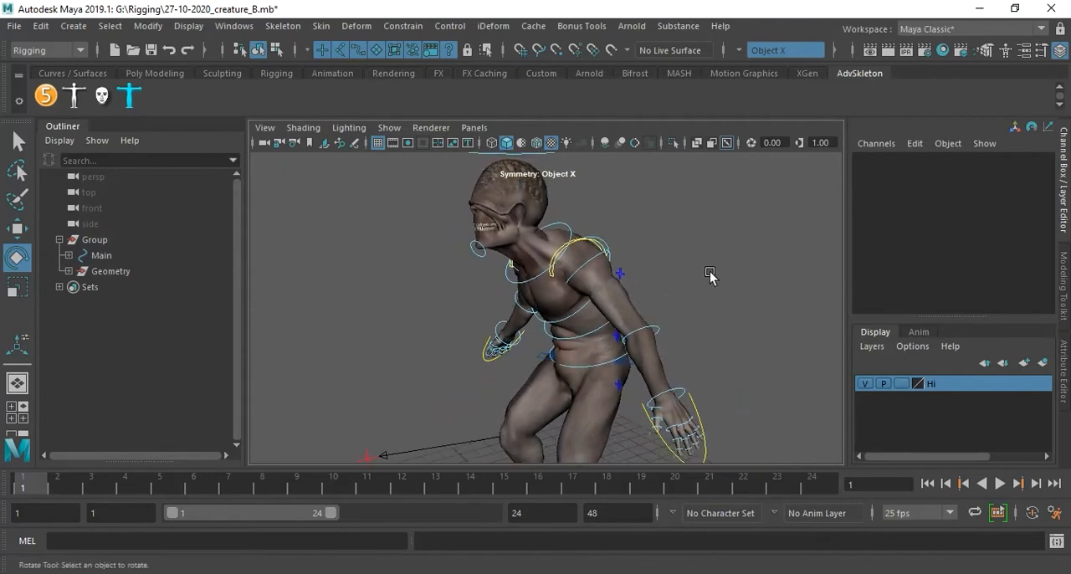
left_click(624, 292)
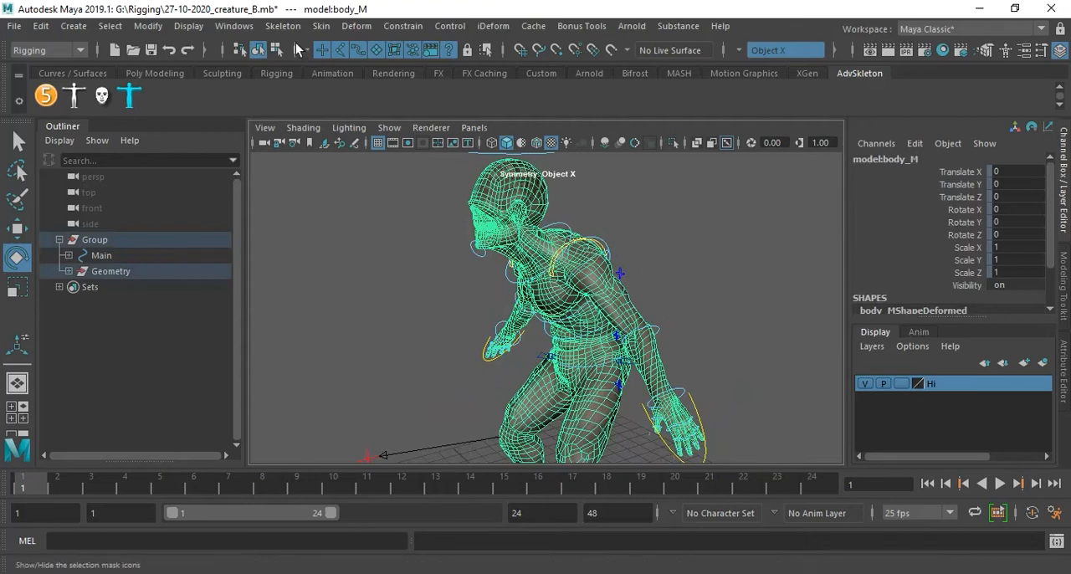
left_click(318, 27)
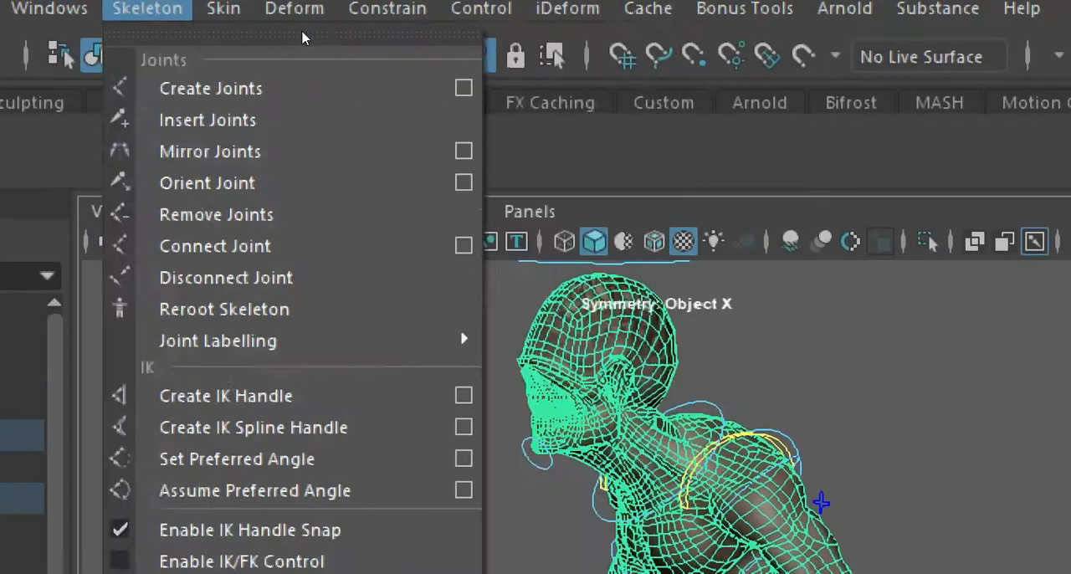
mouse_move(224, 7)
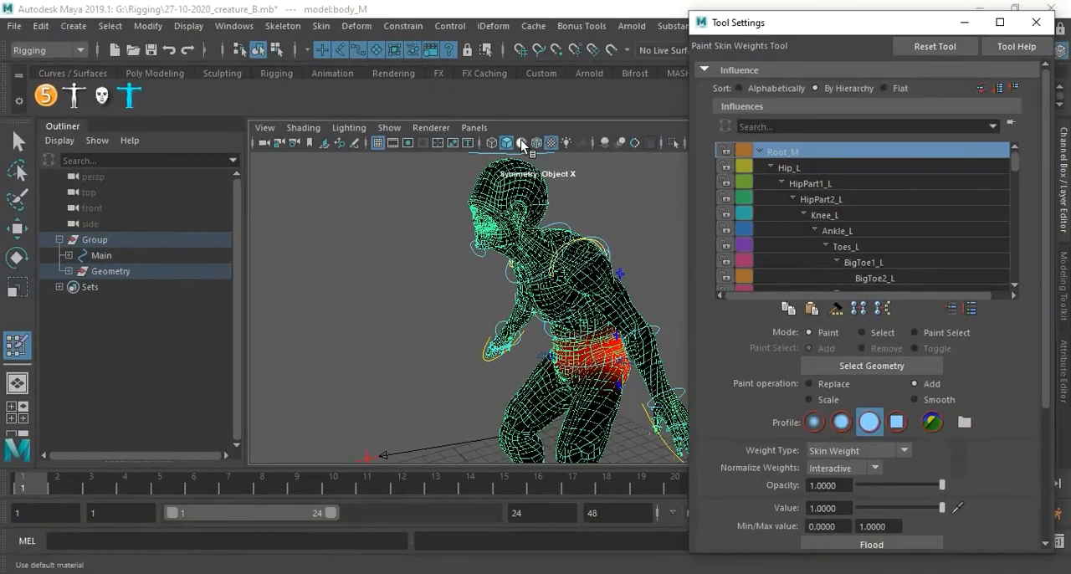
Compare the rainbow and greyscale color presets for the weight display on the body, and return to the black-red-yellow ramp.
left_click_drag(627, 304, 611, 280, "alt")
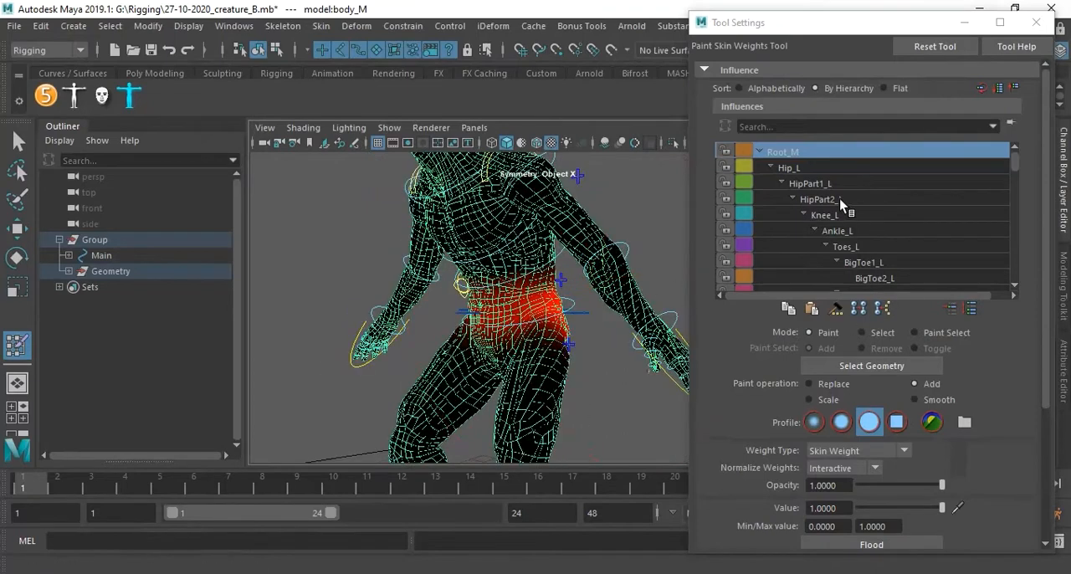
left_click_drag(447, 307, 483, 286, "alt")
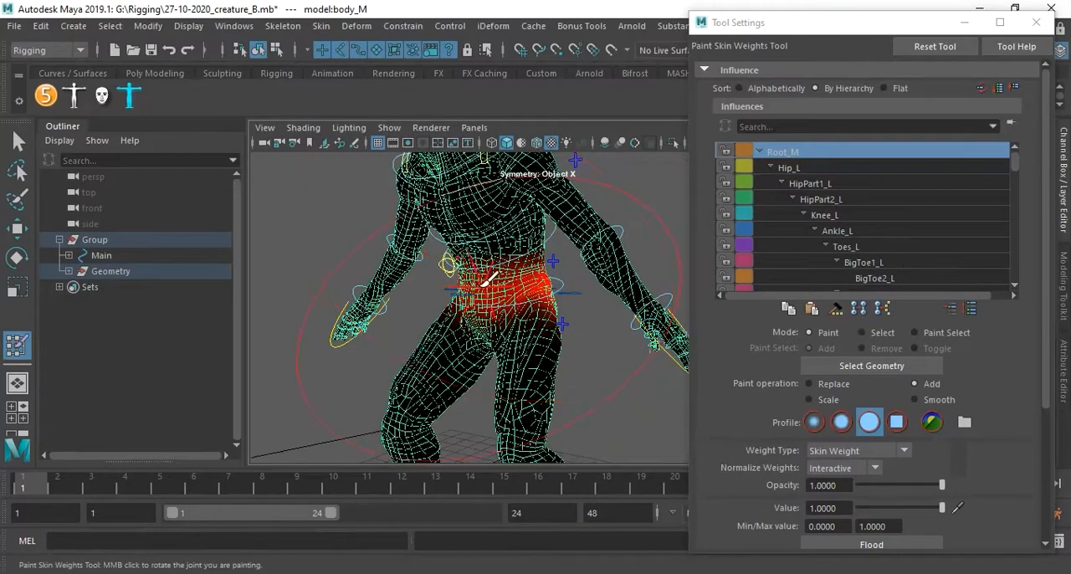
scroll(483, 287, "up", 2)
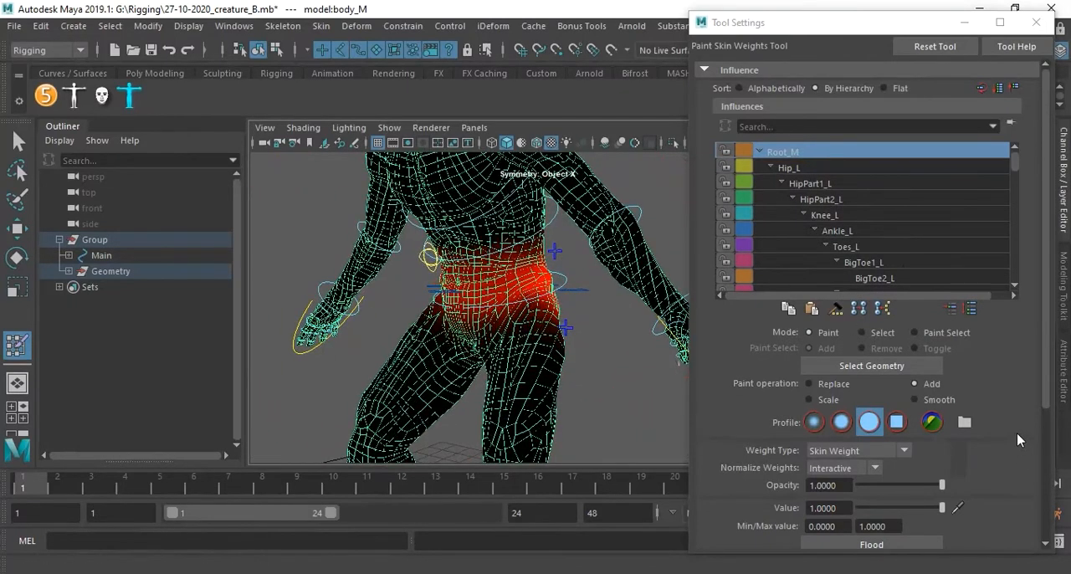
scroll(1017, 432, "down", 5)
scroll(1038, 482, "down", 3)
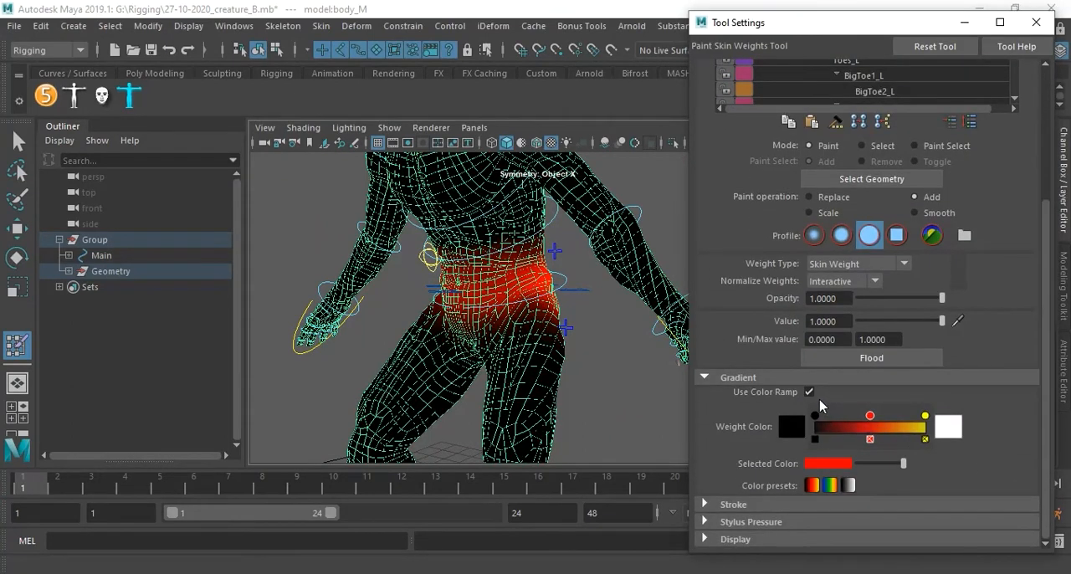
left_click(829, 485)
left_click(811, 487)
left_click(830, 485)
left_click(849, 485)
left_click(829, 485)
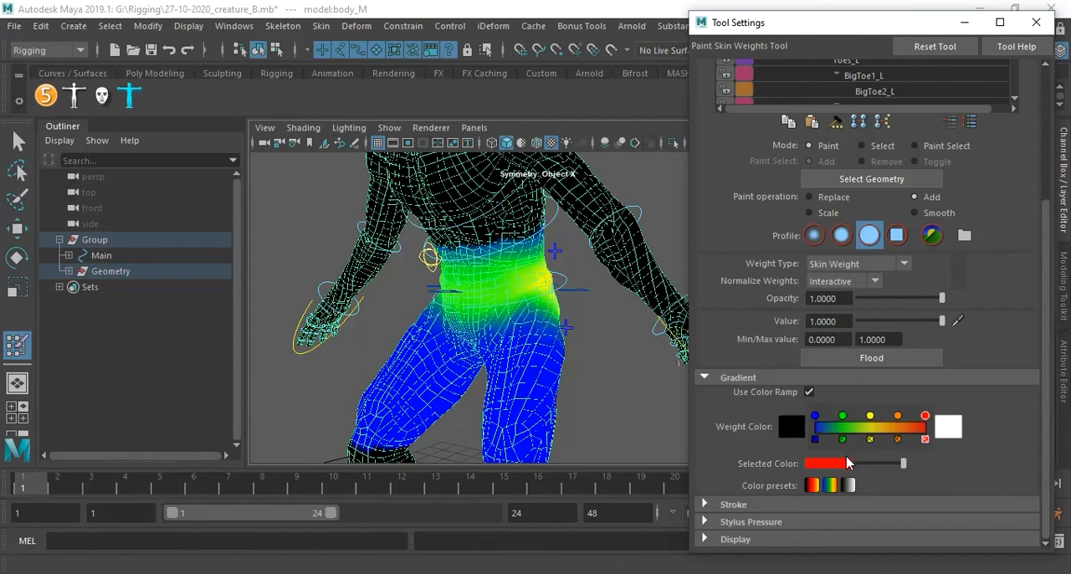
left_click(812, 487)
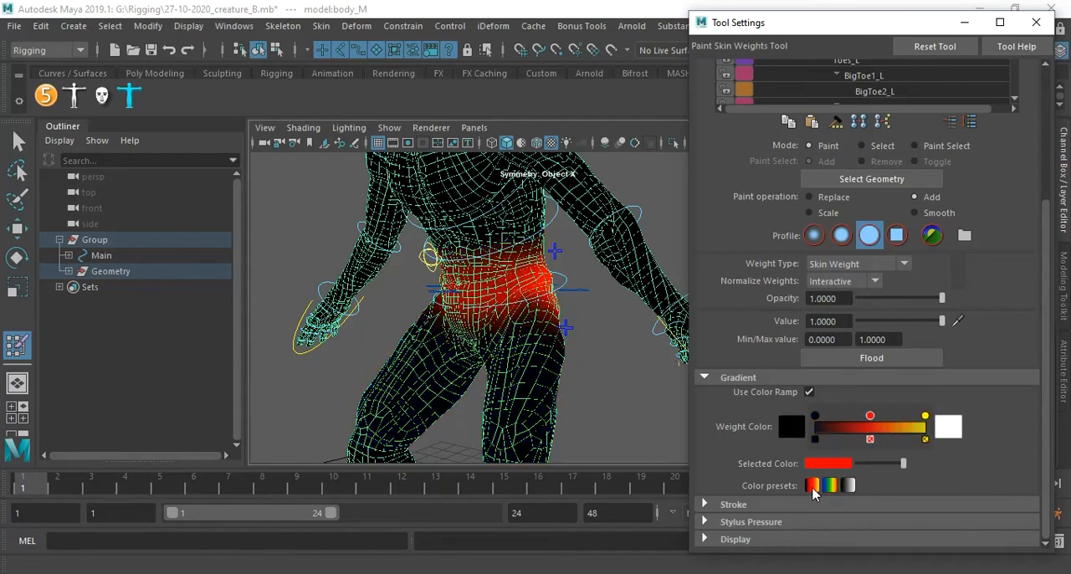
Try upper brush radius values of 0.2 and 1 for painting skin weights, and set Radius(U) to 0.5.
scroll(591, 307, "down", 3)
left_click_drag(591, 307, 536, 302, "alt")
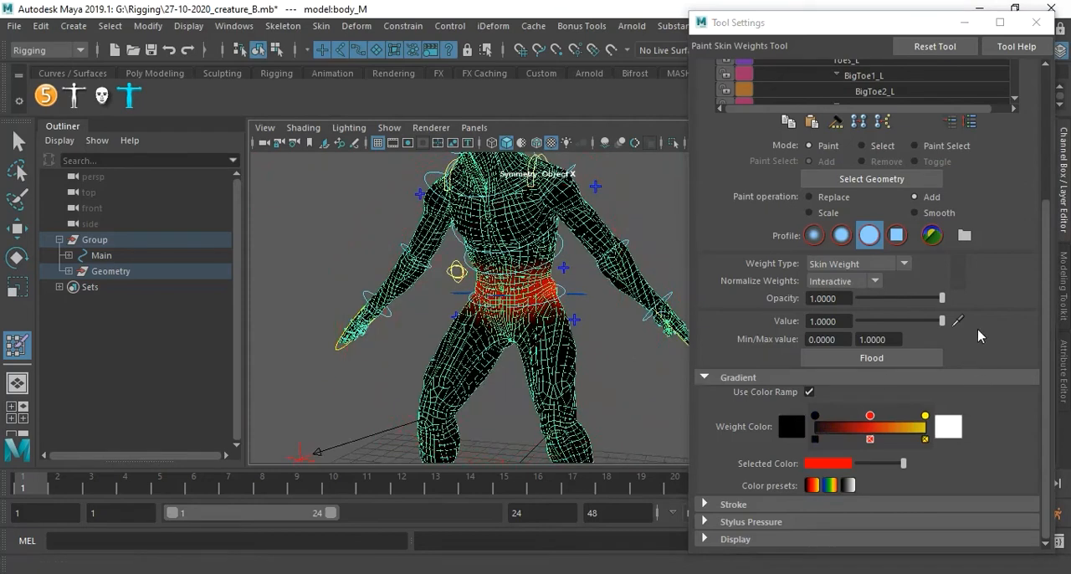
scroll(1010, 348, "up", 3)
scroll(918, 366, "down", 3)
left_click(734, 503)
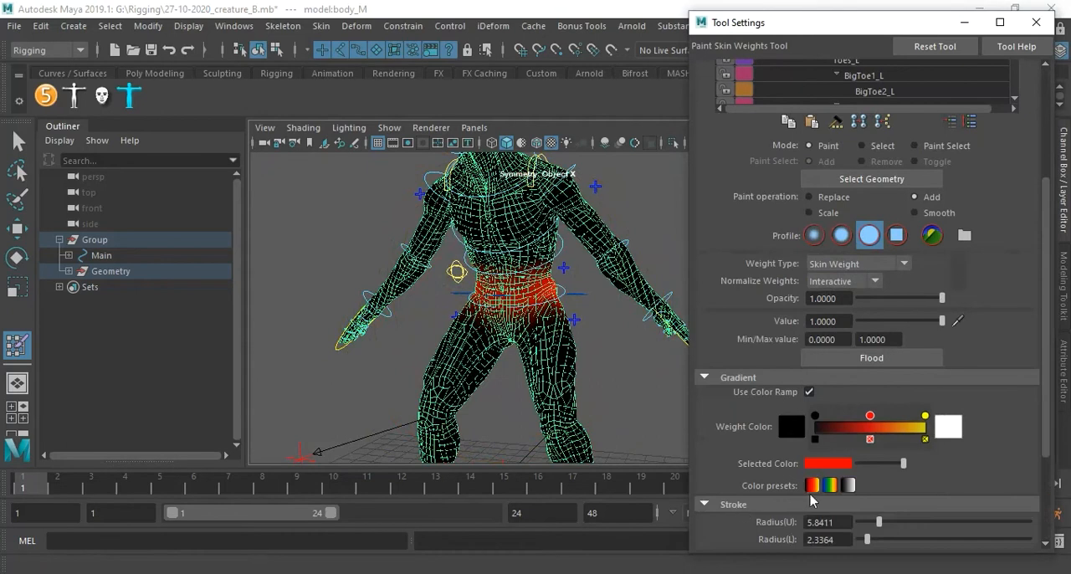
scroll(795, 507, "down", 3)
left_click_drag(848, 430, 809, 428)
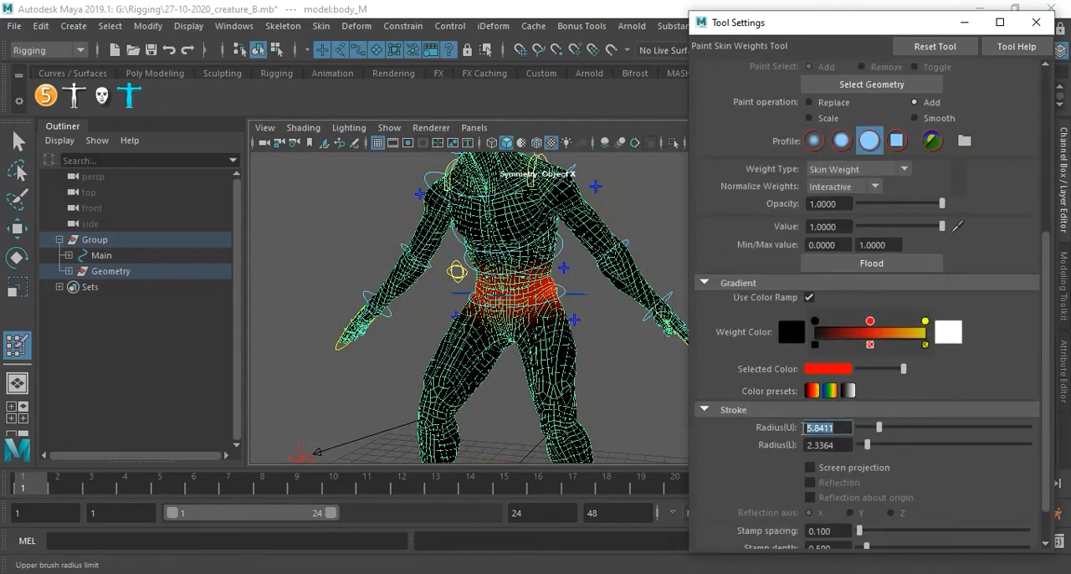
key("BackSpace")
type("0.2")
key("Return")
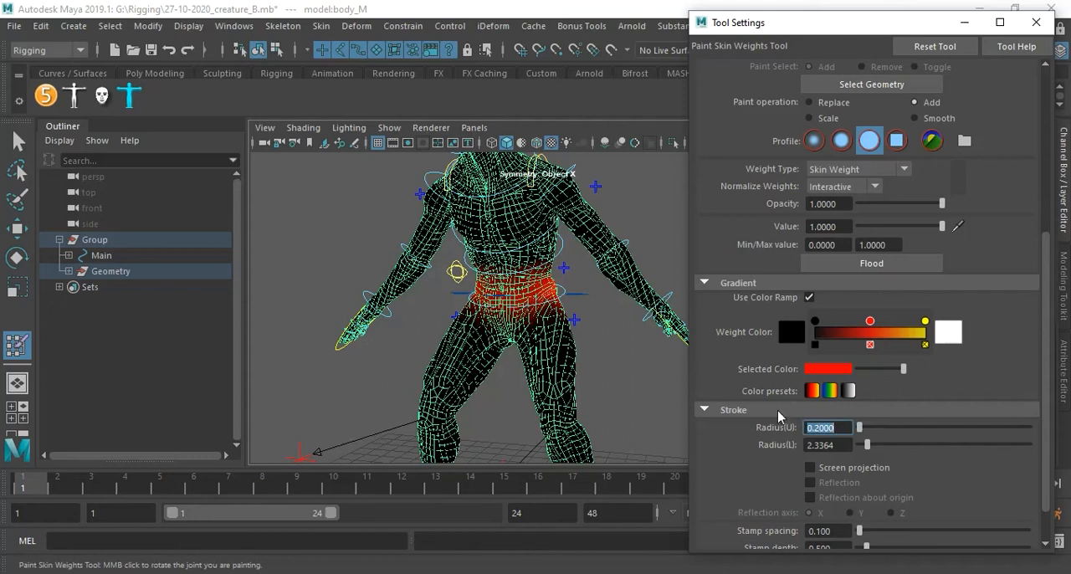
type("1")
key("Return")
type("0.5")
key("Return")
Enable Multisampling Anti-aliasing and Smooth Wireframe in the viewport's Hardware Renderer 2.0 settings.
scroll(473, 365, "up", 2)
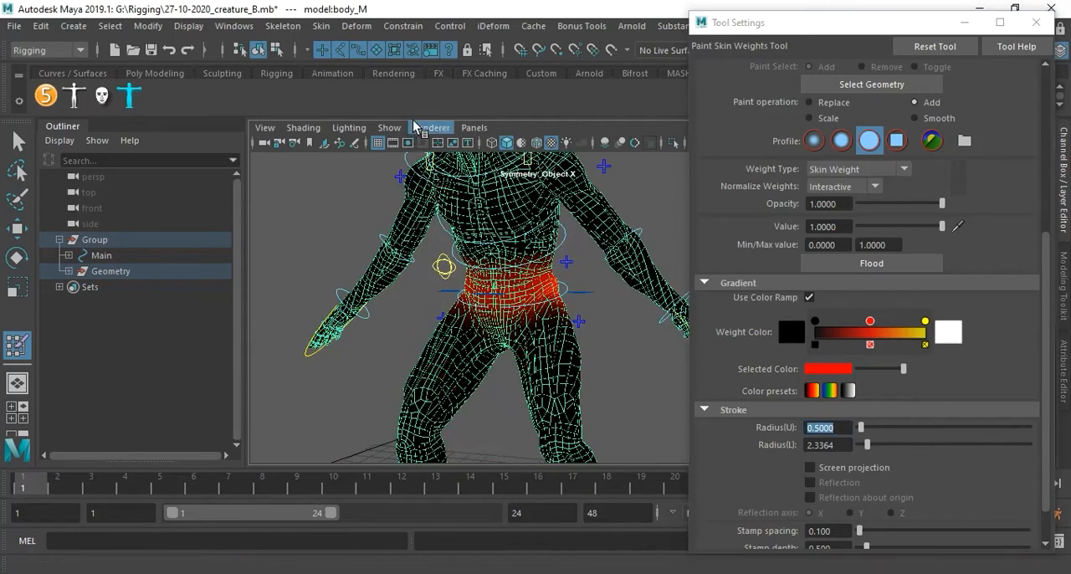
left_click(428, 127)
left_click(521, 157)
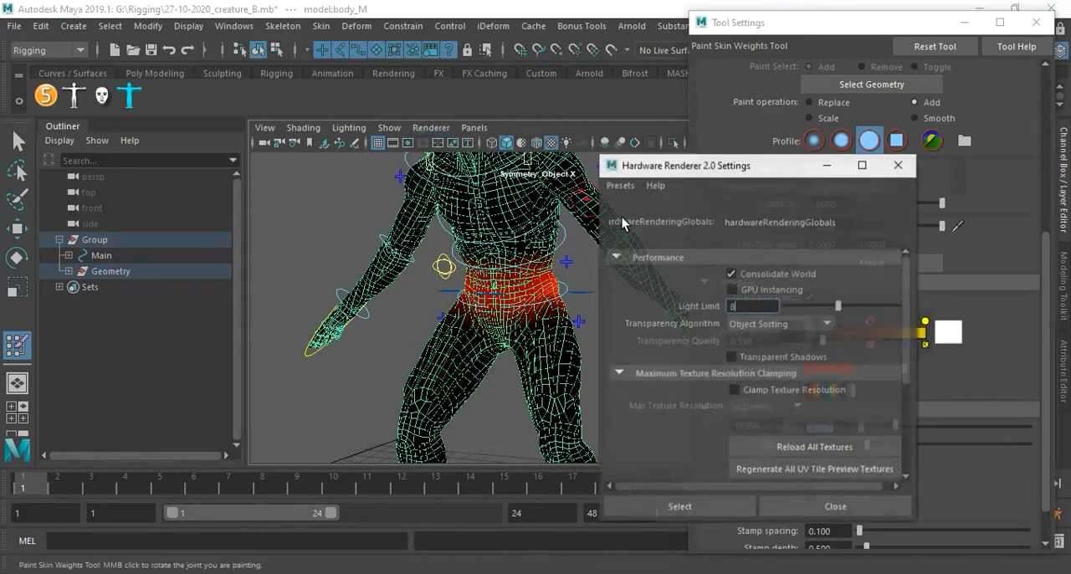
scroll(741, 377, "down", 5)
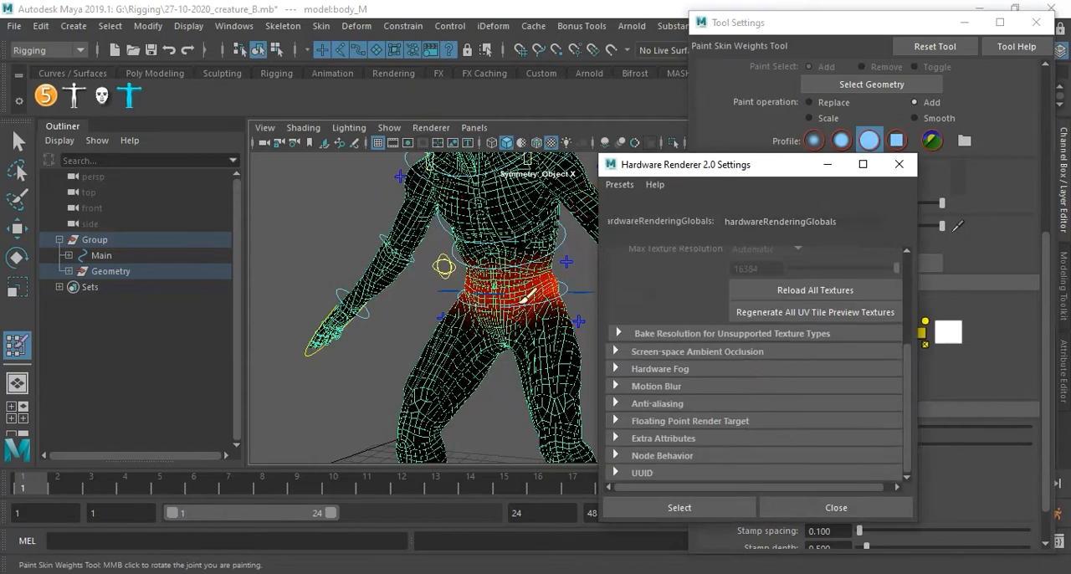
left_click(655, 403)
left_click(749, 435)
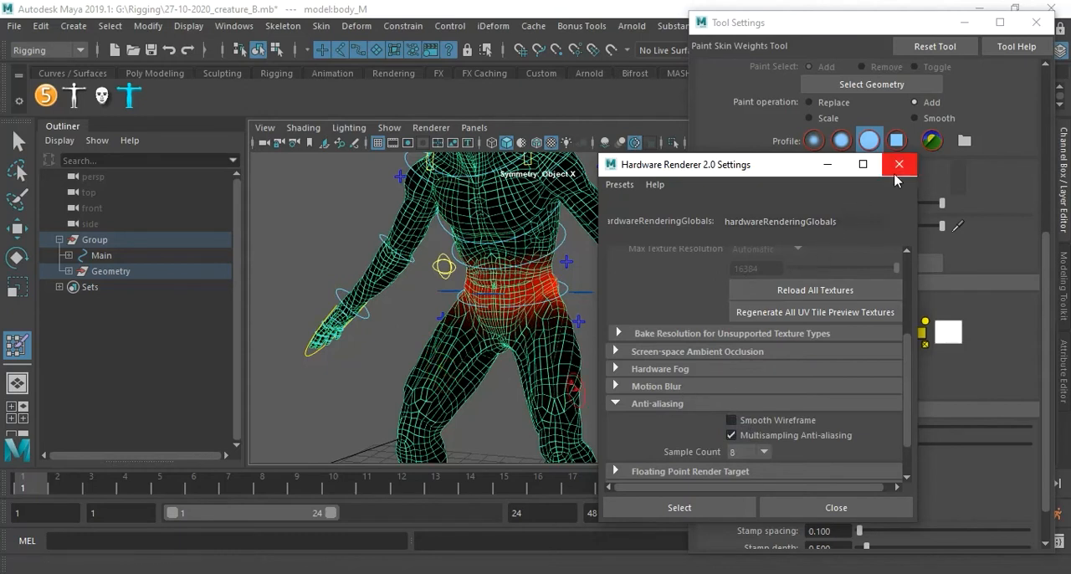
left_click(774, 420)
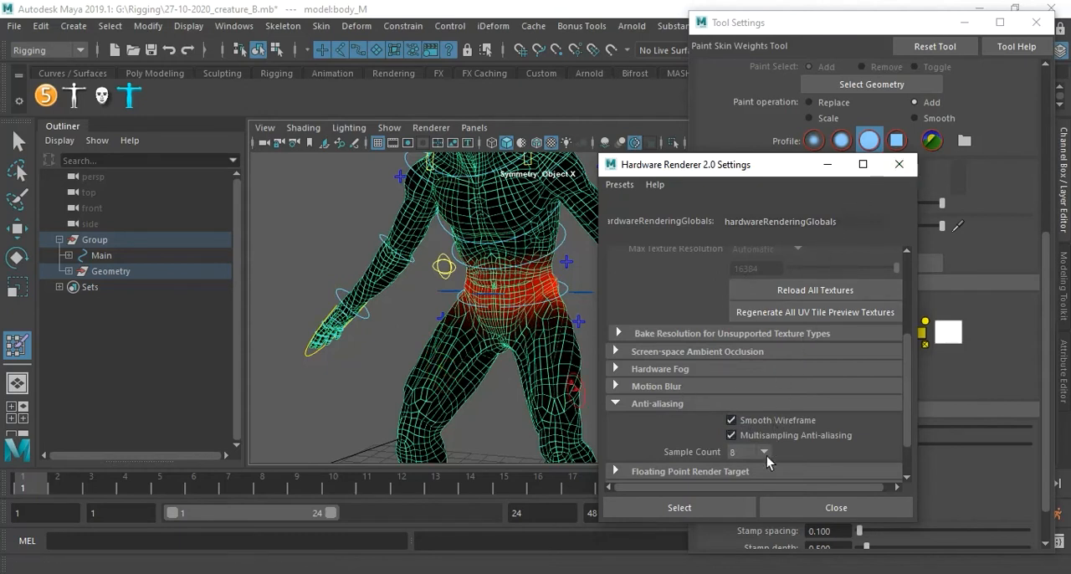
Close the Hardware Renderer 2.0 settings and inspect the smoothed wireframe on the creature's torso, arms and legs.
left_click(809, 506)
right_click_drag(601, 285, 591, 297, "alt")
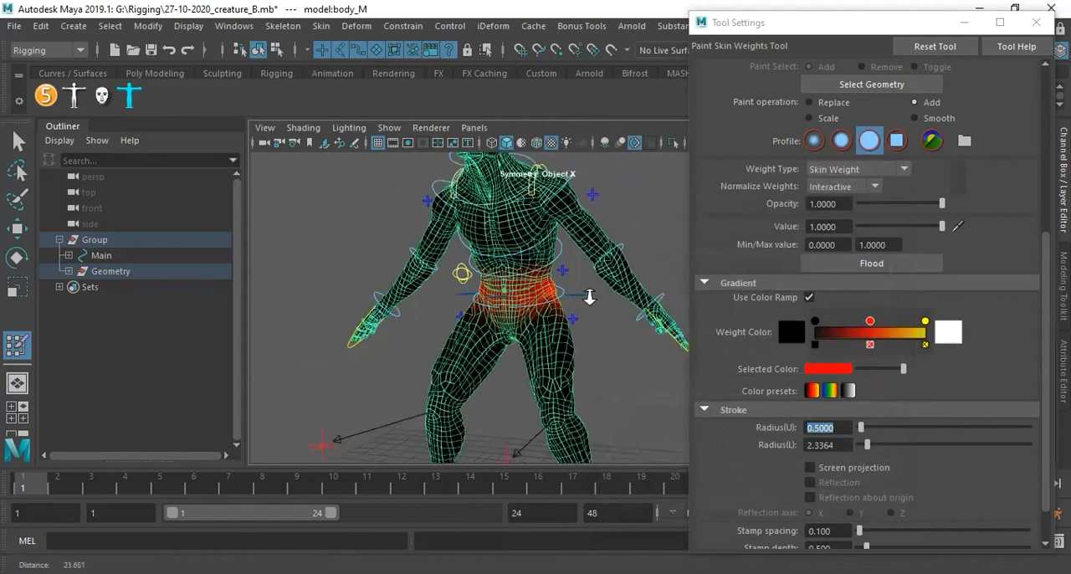
left_click_drag(591, 297, 544, 312, "alt")
right_click_drag(543, 312, 595, 332, "alt")
middle_click_drag(595, 331, 588, 328, "alt")
left_click_drag(590, 328, 623, 326, "alt")
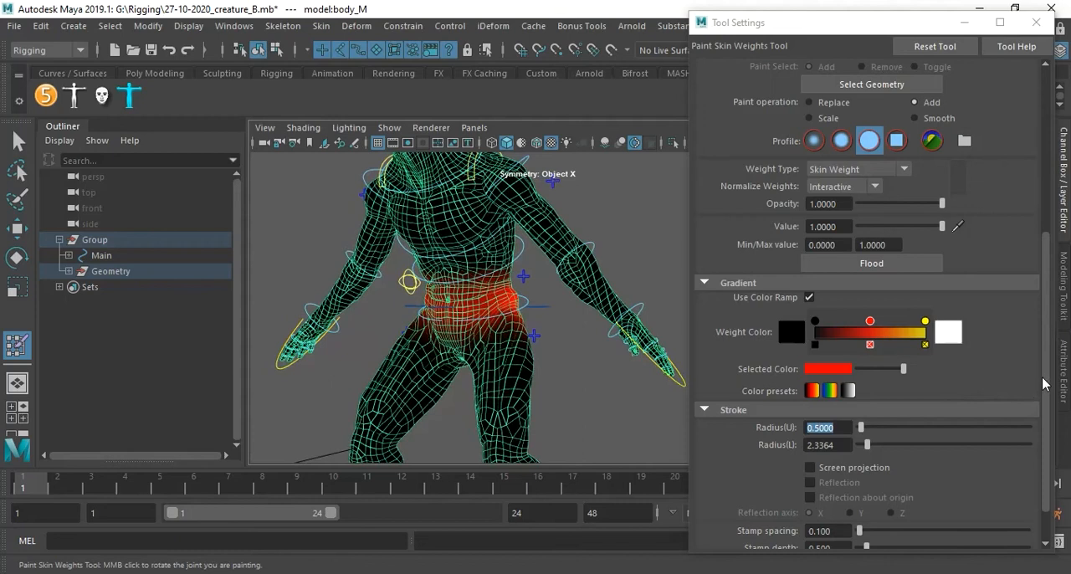
Compare the rainbow, black-red-yellow and greyscale color presets for the Root_M weights around the creature's waist.
left_click(828, 391)
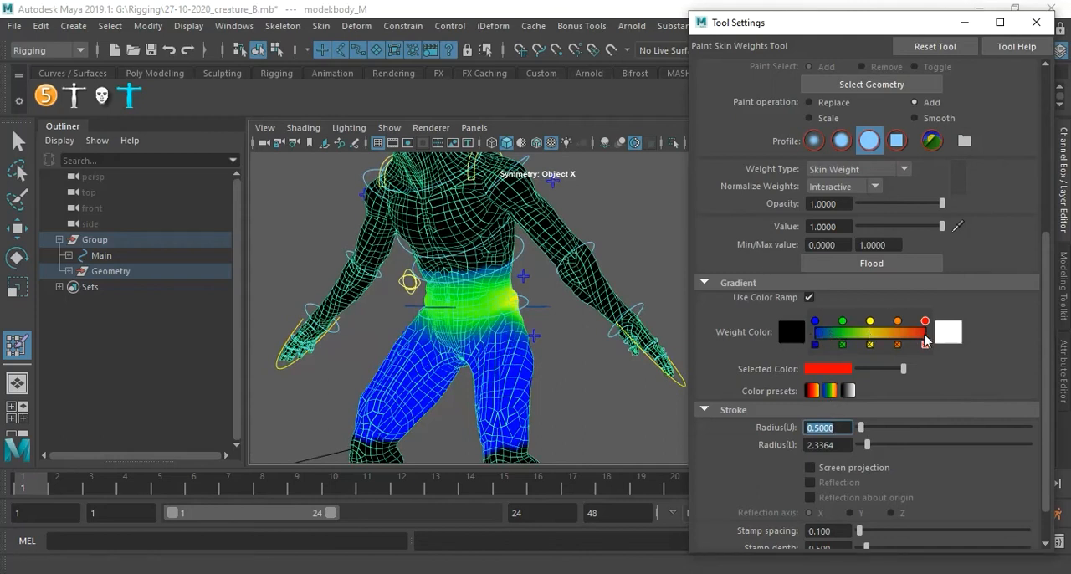
left_click(812, 391)
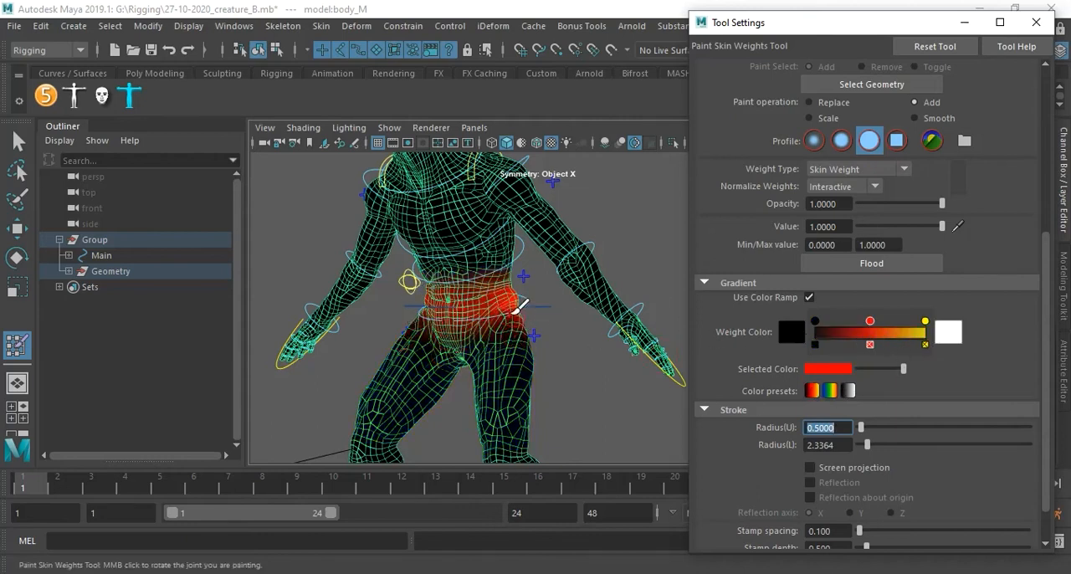
left_click(848, 391)
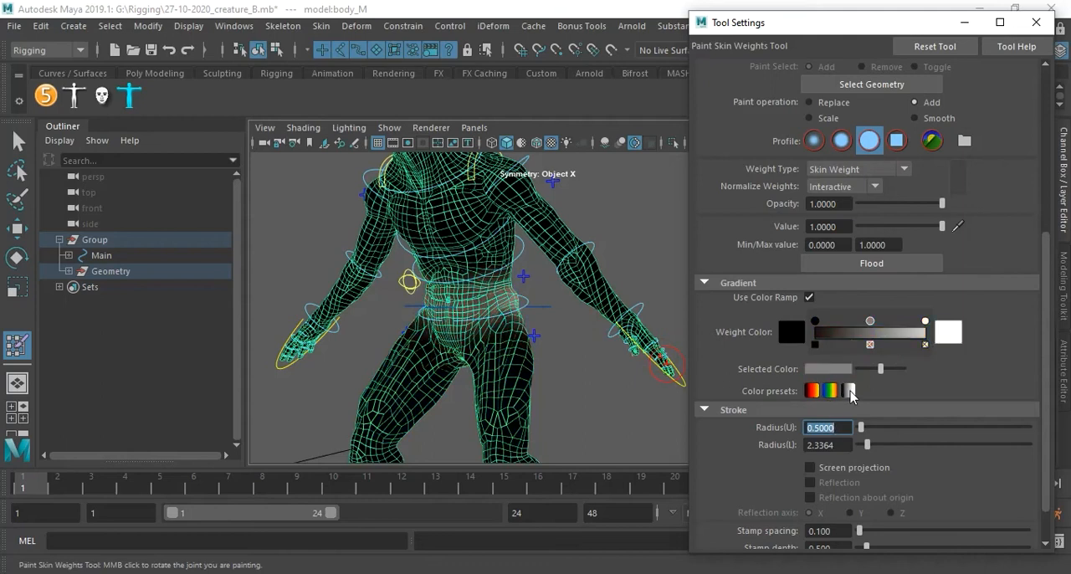
right_click_drag(530, 304, 543, 318, "alt")
middle_click_drag(542, 318, 577, 339, "alt")
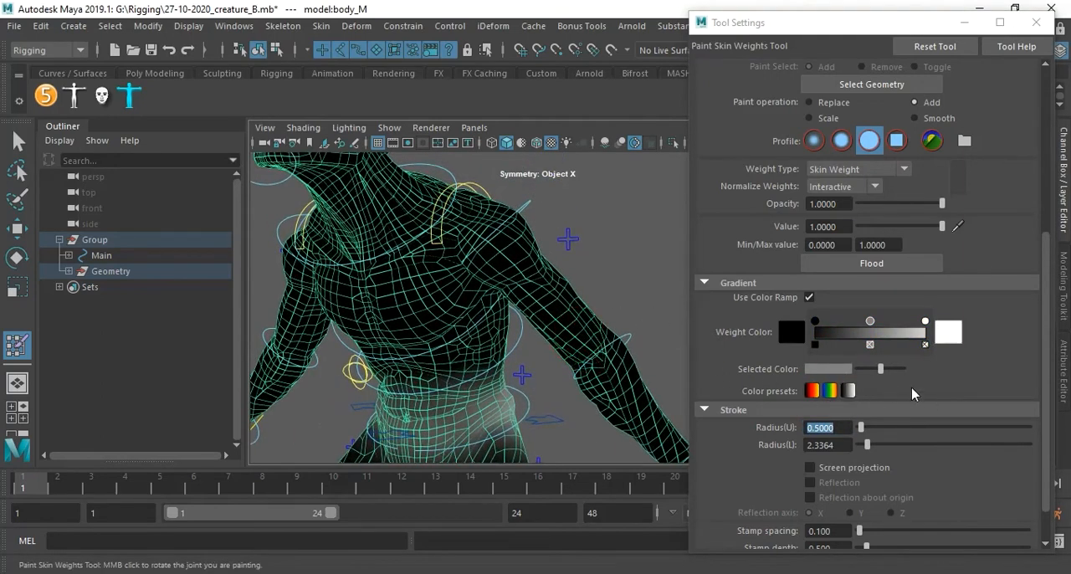
Compare the weight display with Use Color Ramp off and on, leave it on, and restore the black-red-yellow preset.
left_click(808, 297)
left_click(808, 297)
left_click(808, 297)
left_click(809, 297)
left_click(808, 297)
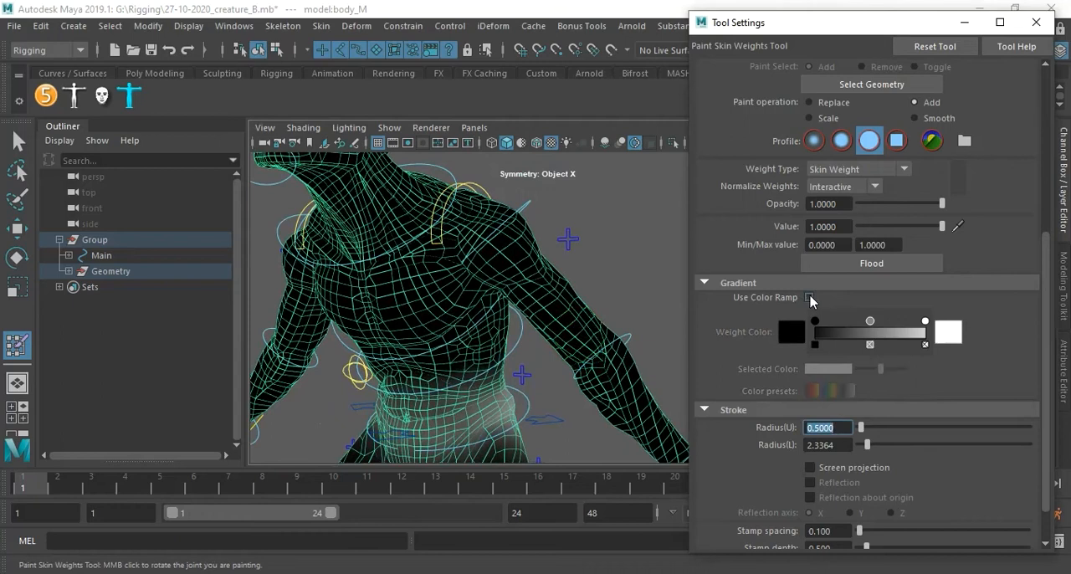
left_click(809, 298)
left_click(830, 391)
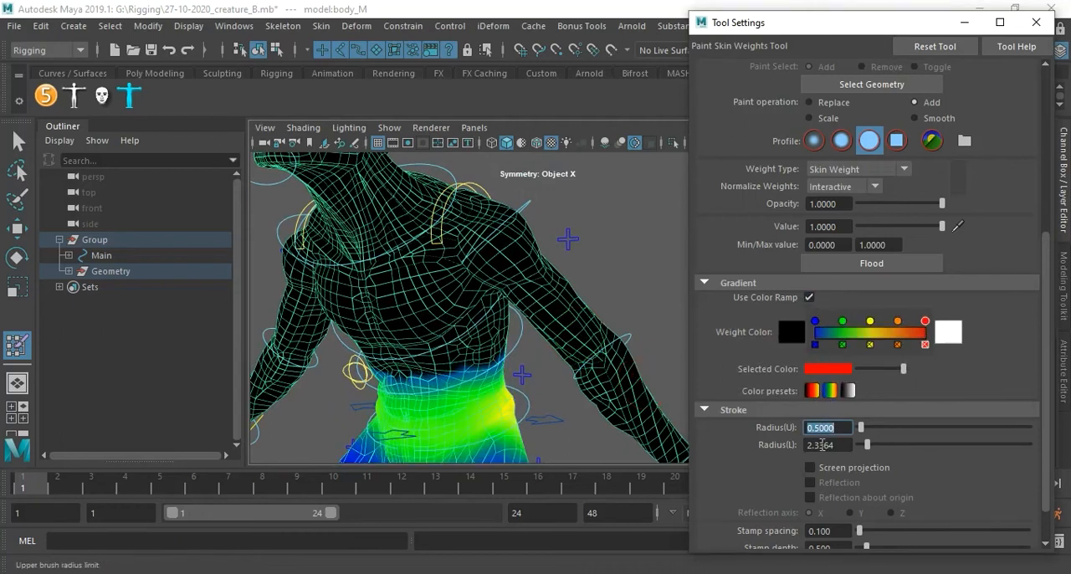
left_click(811, 391)
Examine the skin weights of the Hip_L, HipPart1_L, Knee_L, Ankle_L and BigToe1_L influences on the left leg.
left_click_drag(454, 335, 491, 335, "alt")
scroll(1003, 286, "up", 5)
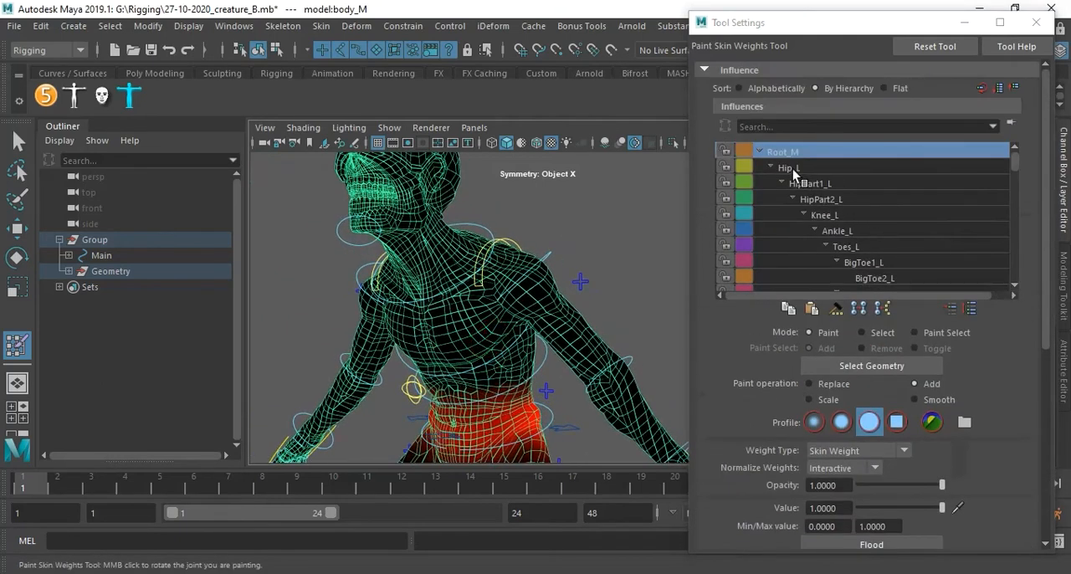
left_click(791, 170)
left_click_drag(496, 304, 562, 259, "alt")
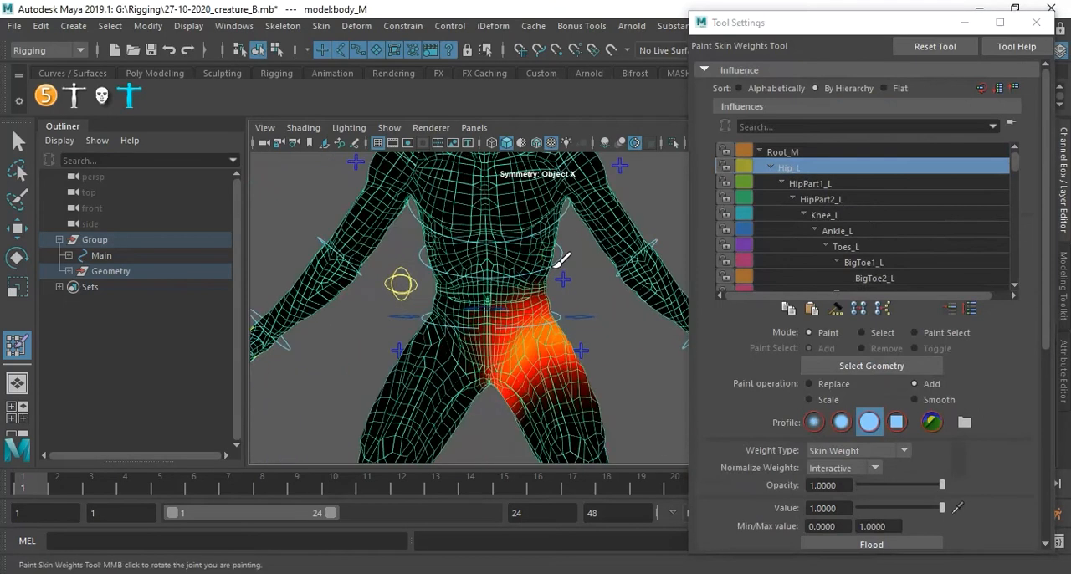
scroll(562, 260, "up", 5)
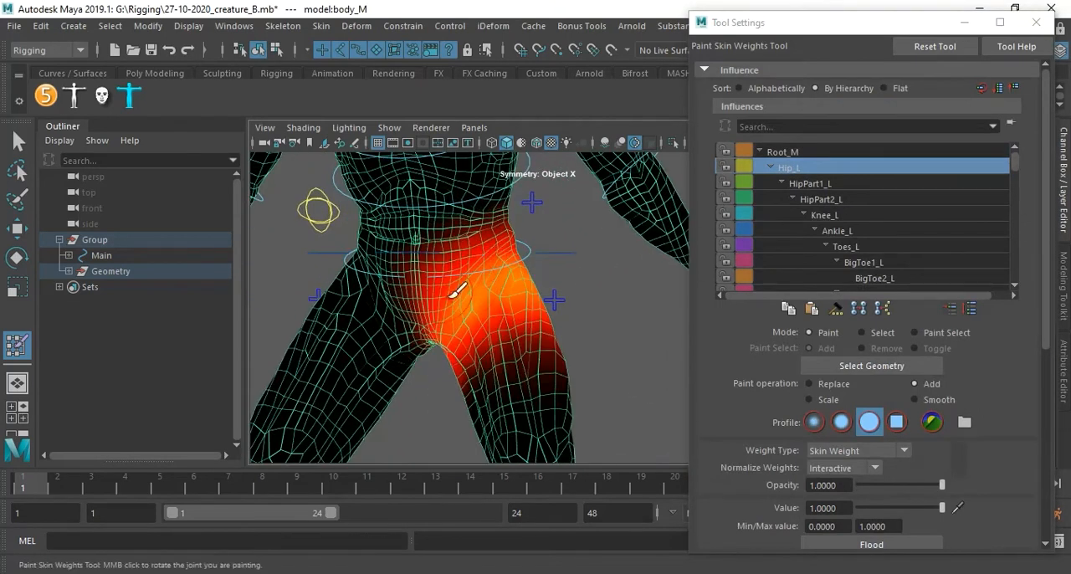
left_click(810, 184)
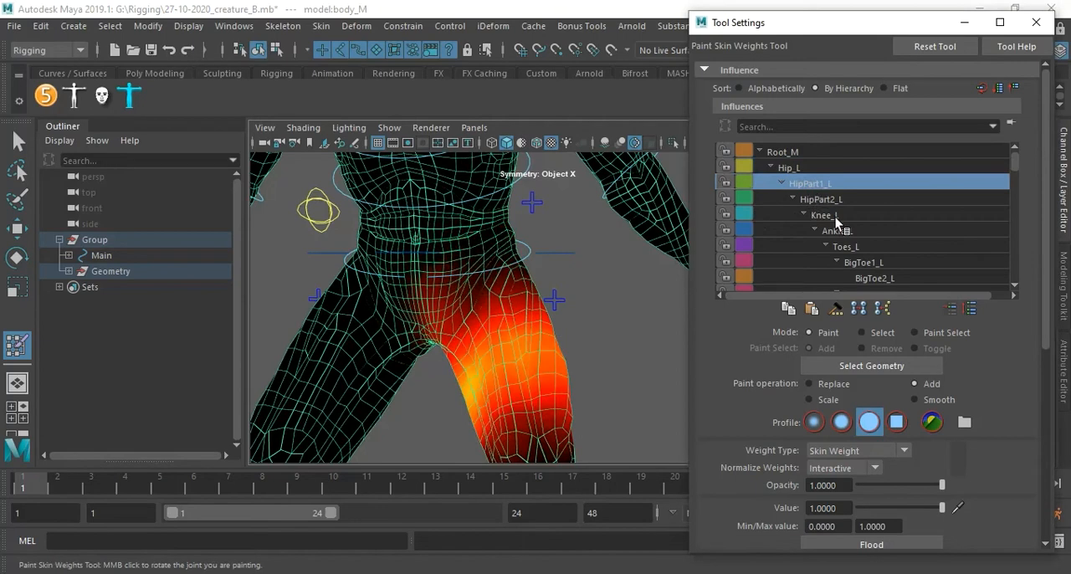
left_click(837, 215)
left_click(841, 231)
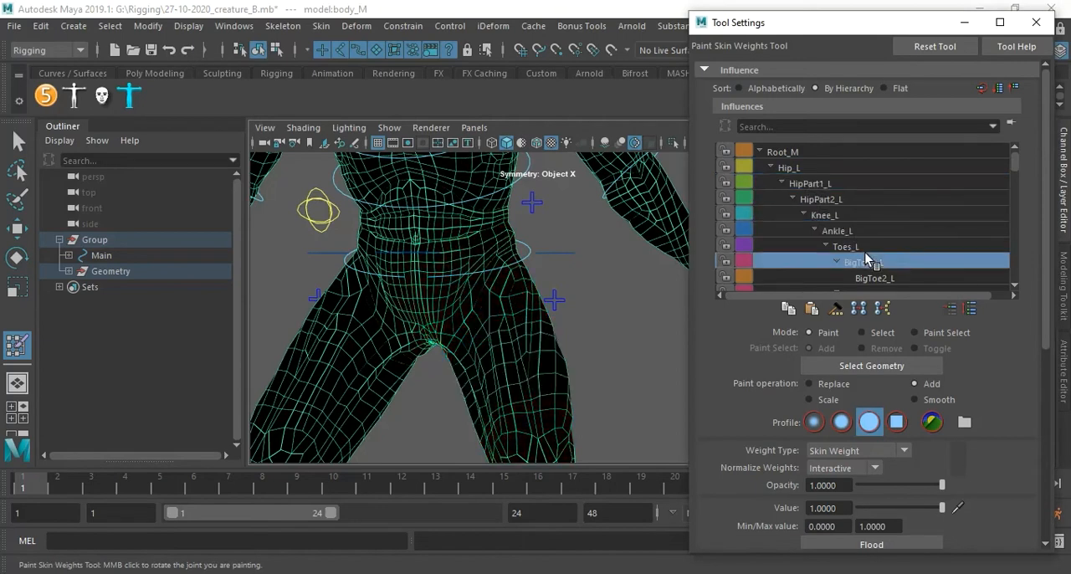
left_click(870, 262)
Find the Chest_M influence in the joint hierarchy and display its weights on the upper torso.
scroll(885, 237, "down", 1)
scroll(491, 222, "down", 4)
scroll(555, 232, "up", 5)
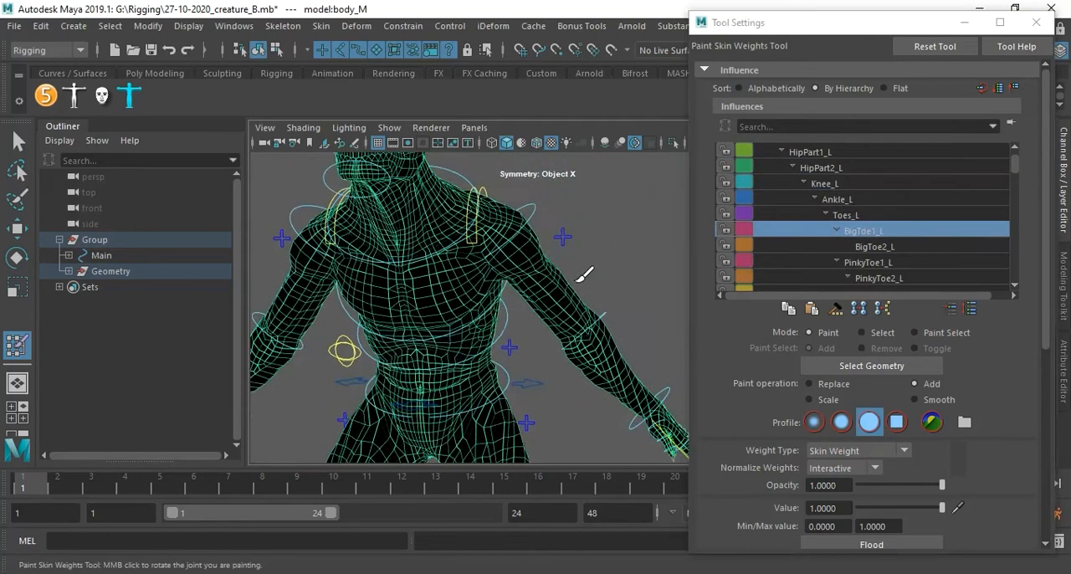
scroll(488, 235, "up", 5)
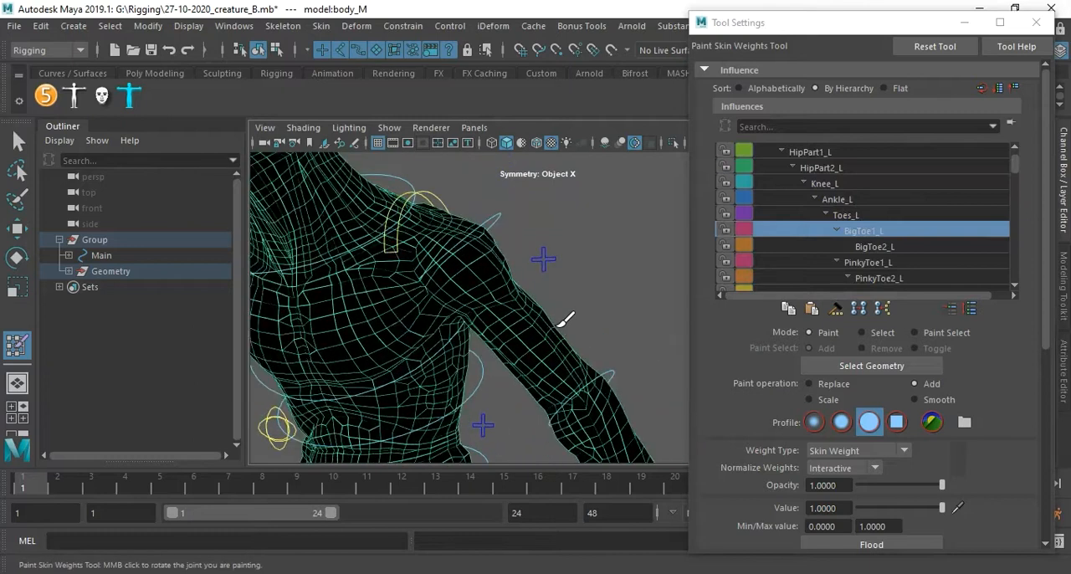
scroll(954, 224, "down", 3)
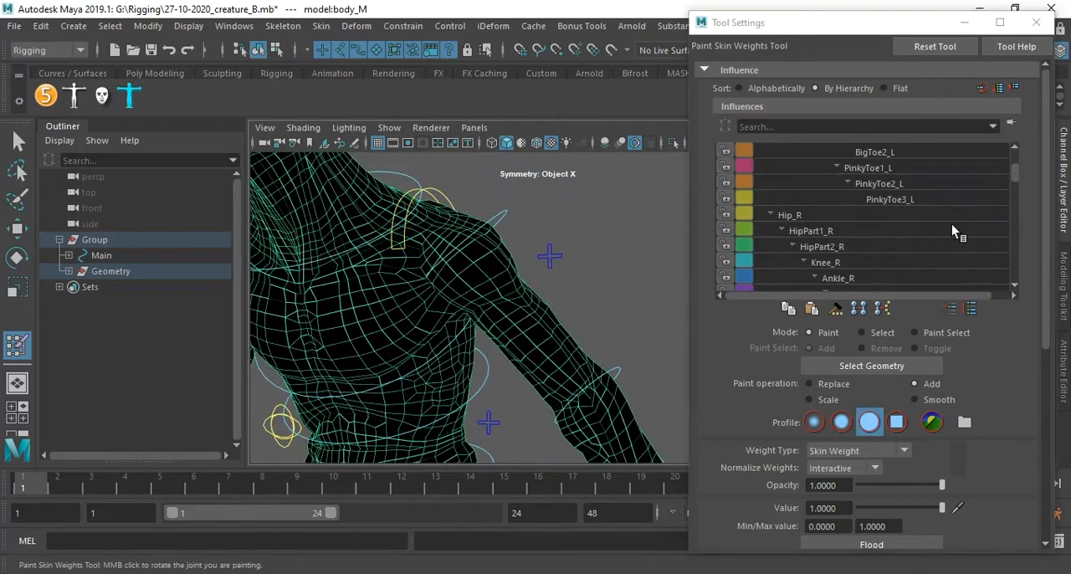
scroll(949, 224, "down", 3)
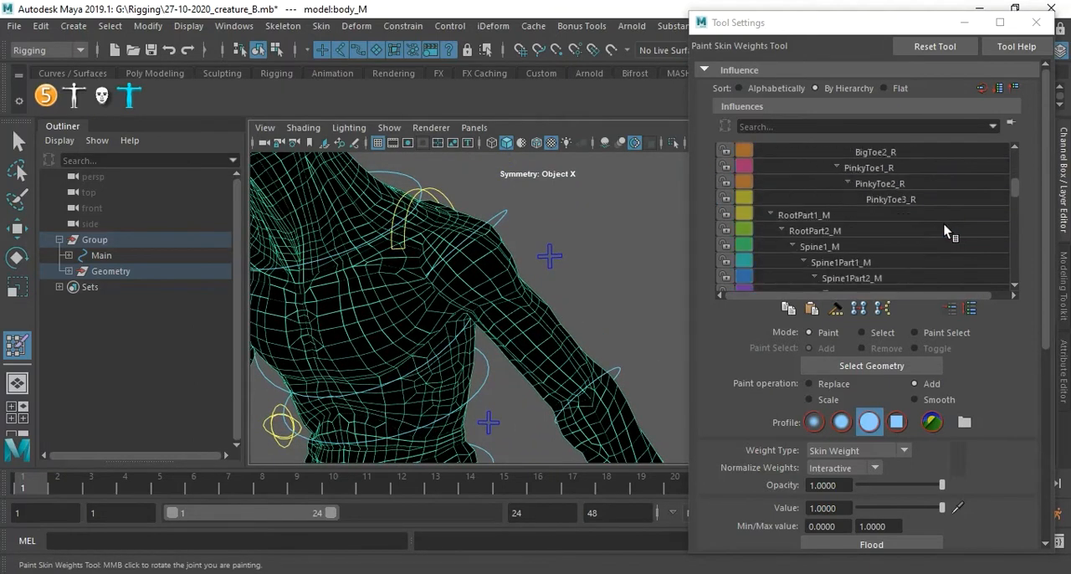
scroll(941, 223, "down", 1)
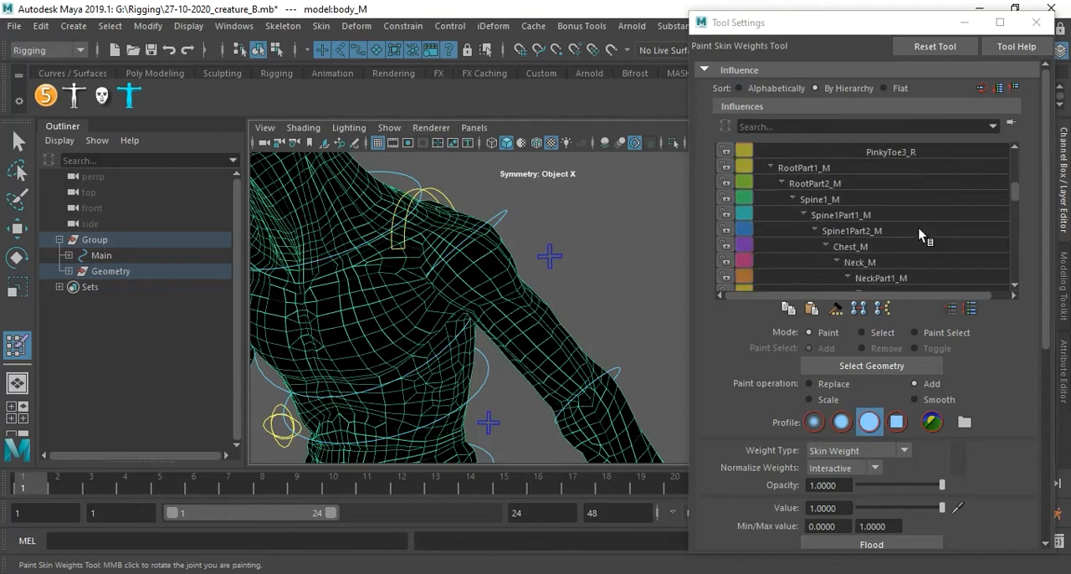
left_click(850, 251)
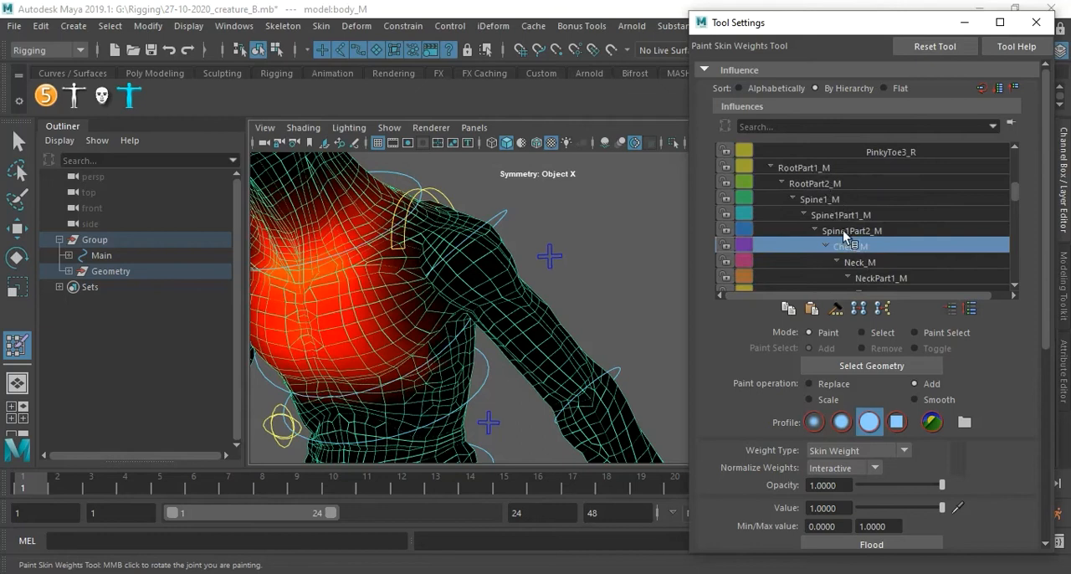
Examine the Scapula_L and Shoulder_L influence weights around the creature's left shoulder, chest and armpit.
scroll(900, 251, "down", 3)
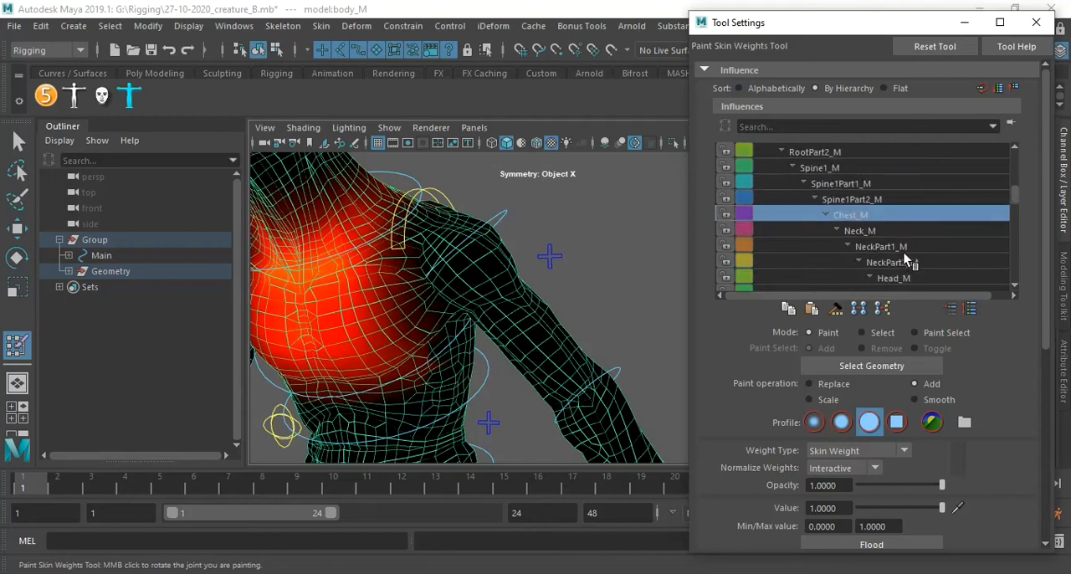
scroll(918, 264, "down", 2)
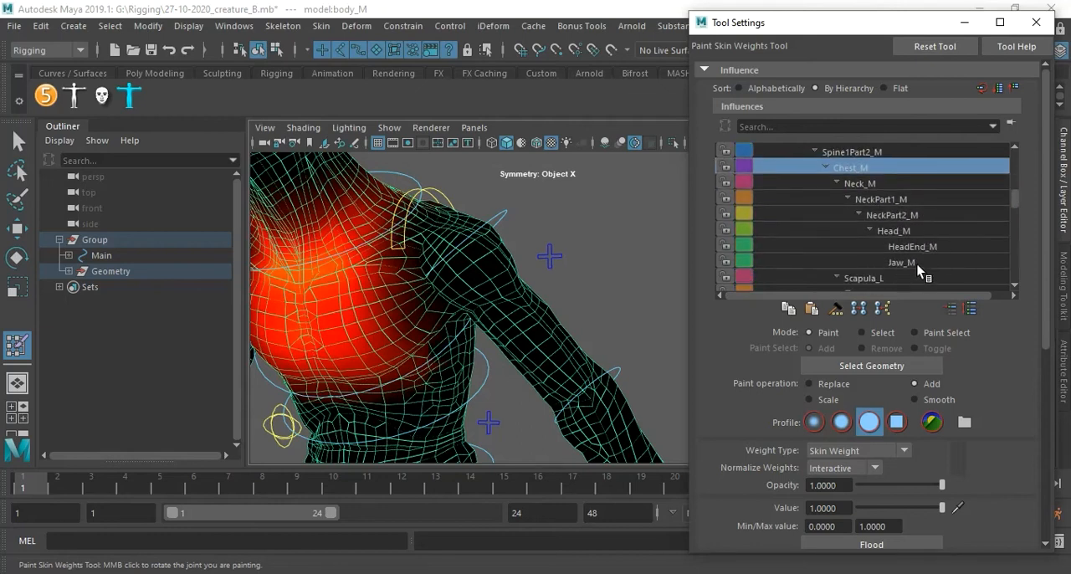
scroll(920, 269, "down", 1)
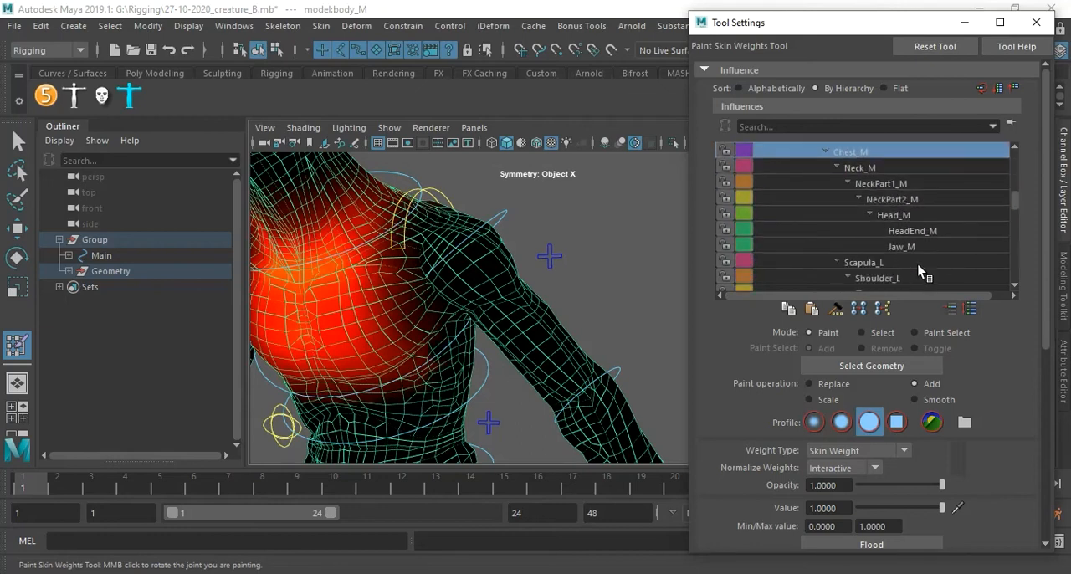
left_click(870, 264)
mouse_move(499, 271)
left_mouse_down("alt")
mouse_move(514, 293)
mouse_move(535, 279)
mouse_move(510, 282)
mouse_move(497, 269)
left_mouse_up("alt")
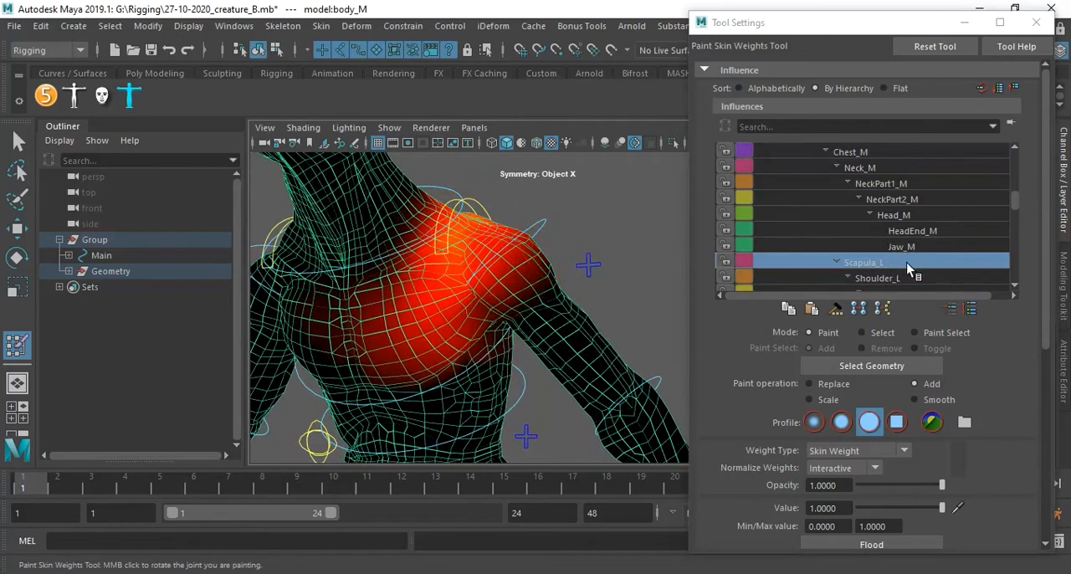
left_click(887, 280)
left_click_drag(508, 244, 529, 246, "alt")
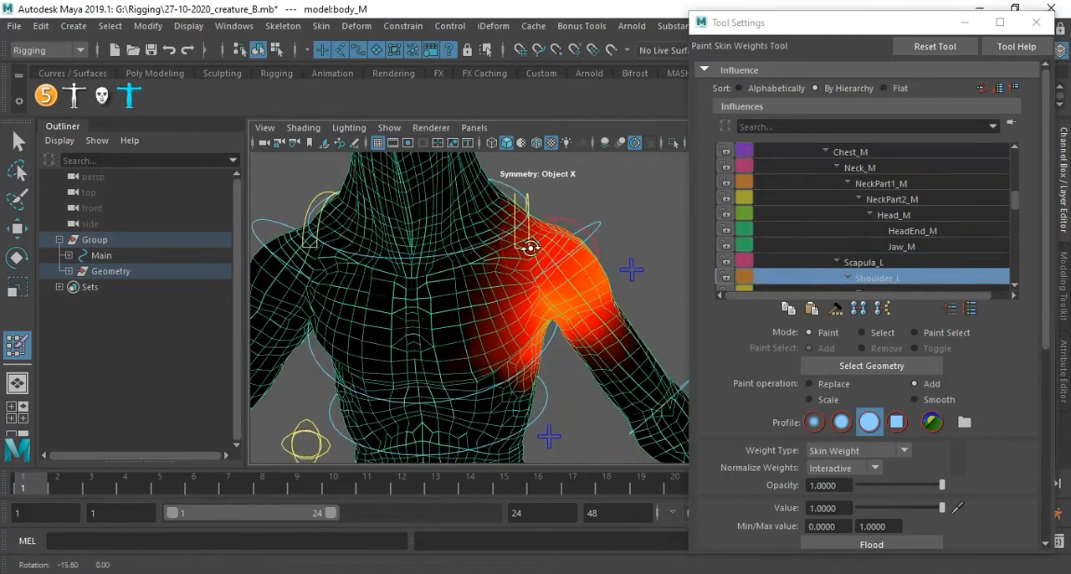
right_click_drag(529, 245, 572, 257, "alt")
left_click_drag(577, 251, 536, 260, "alt")
right_click_drag(507, 266, 522, 286, "alt")
mouse_move(523, 287)
middle_mouse_down("alt")
mouse_move(563, 306)
mouse_move(495, 272)
mouse_move(514, 259)
mouse_move(532, 278)
middle_mouse_up("alt")
left_click_drag(532, 278, 492, 295, "alt")
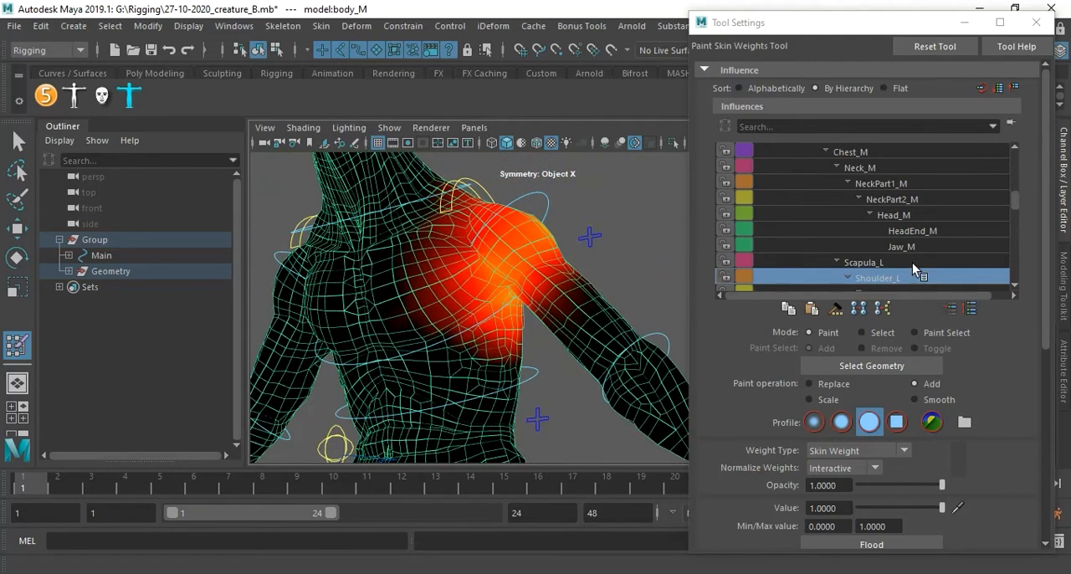
Leave weight painting, select the FKShoulder_L control, and key its rest rotation at frames 1 and 16.
left_click(17, 146)
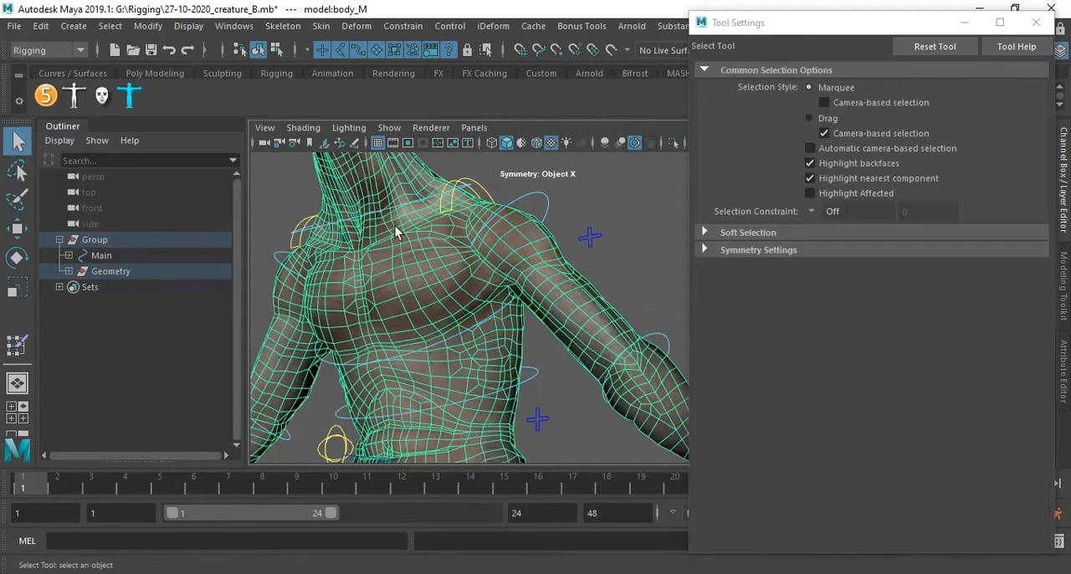
left_click(549, 204)
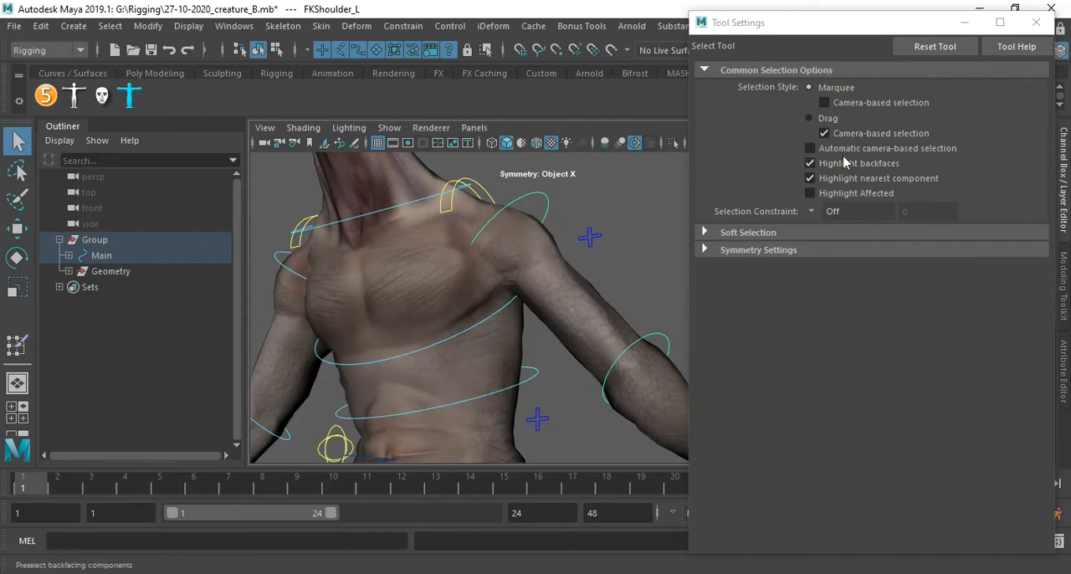
left_click(964, 22)
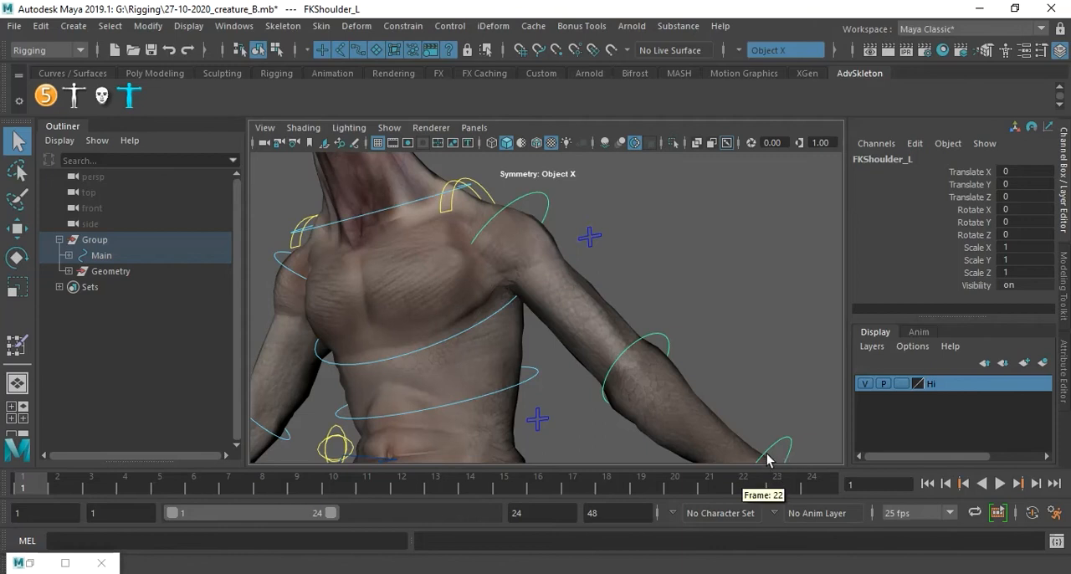
key("shift+e")
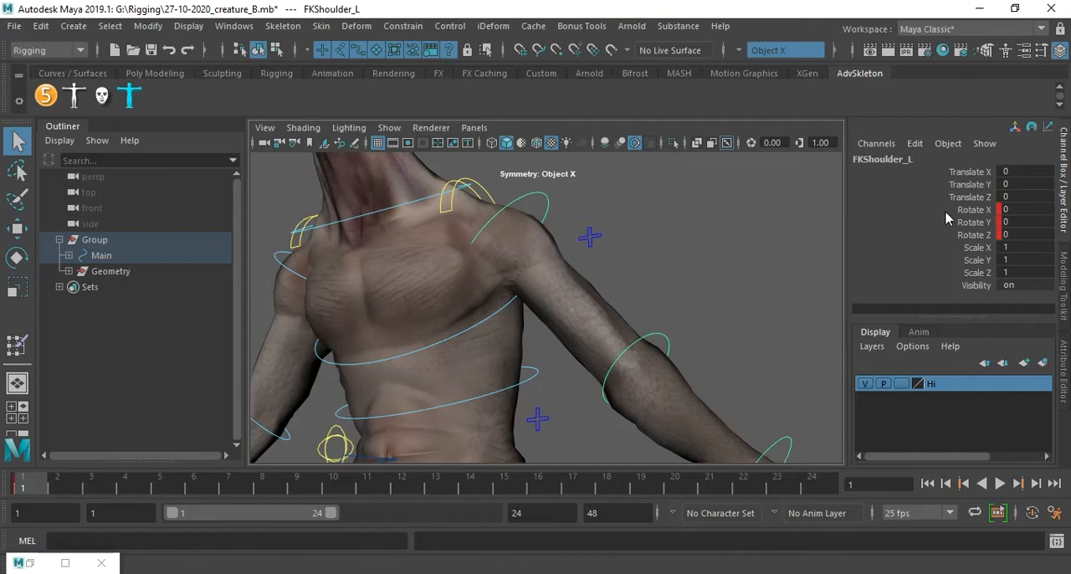
left_click(536, 489)
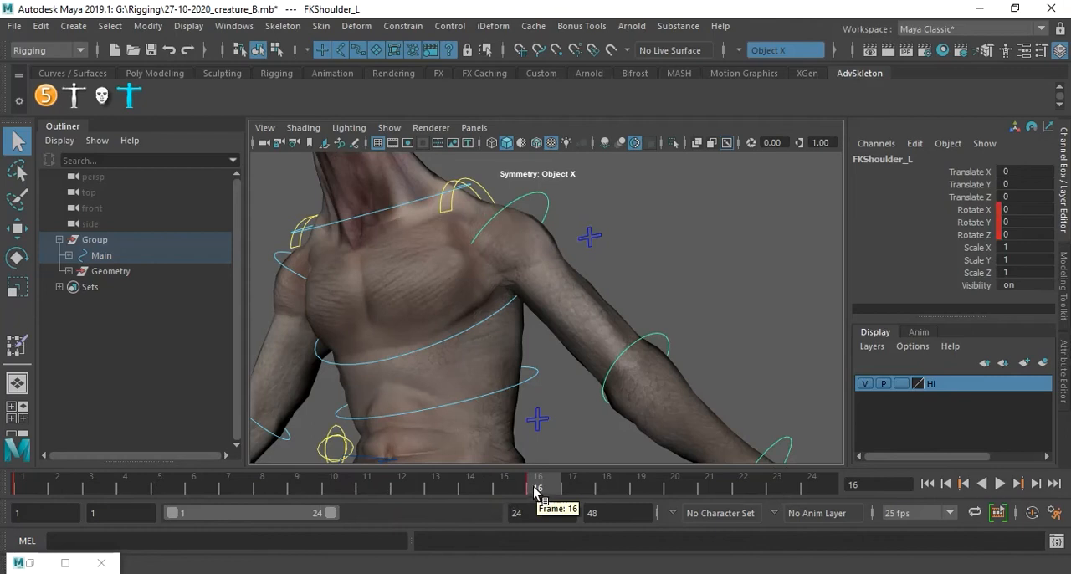
At frame 8, rotate the FKShoulder_L control to raise the left arm above shoulder height, checking the motion in playback.
left_click(264, 489)
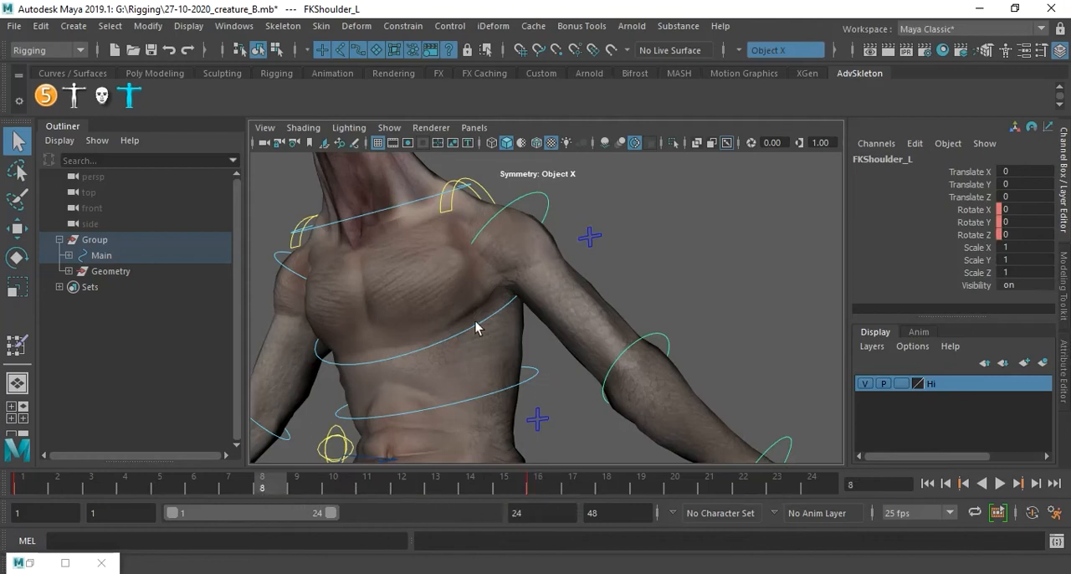
key("e")
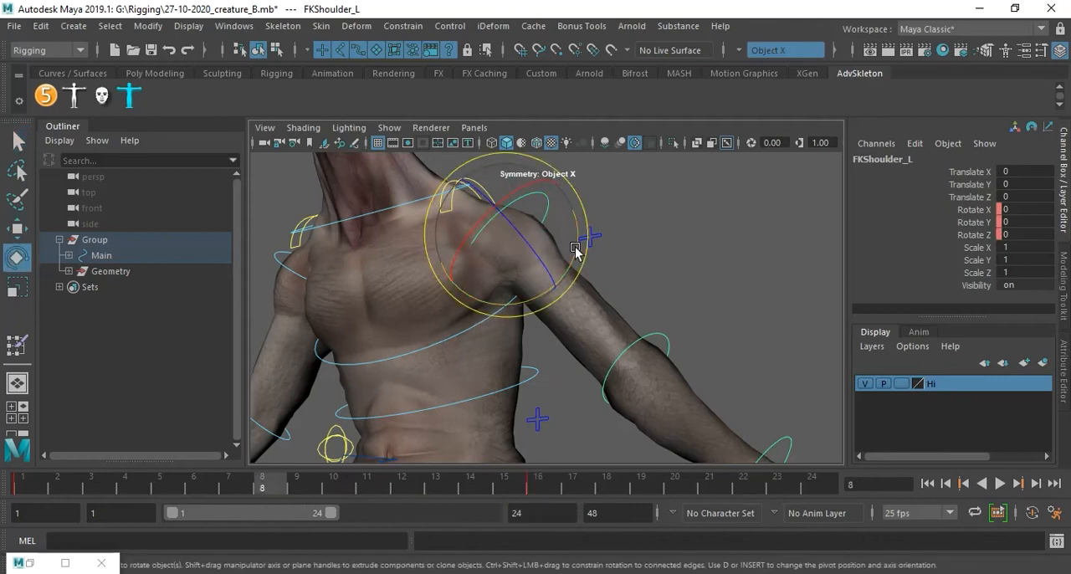
left_click_drag(577, 268, 563, 219)
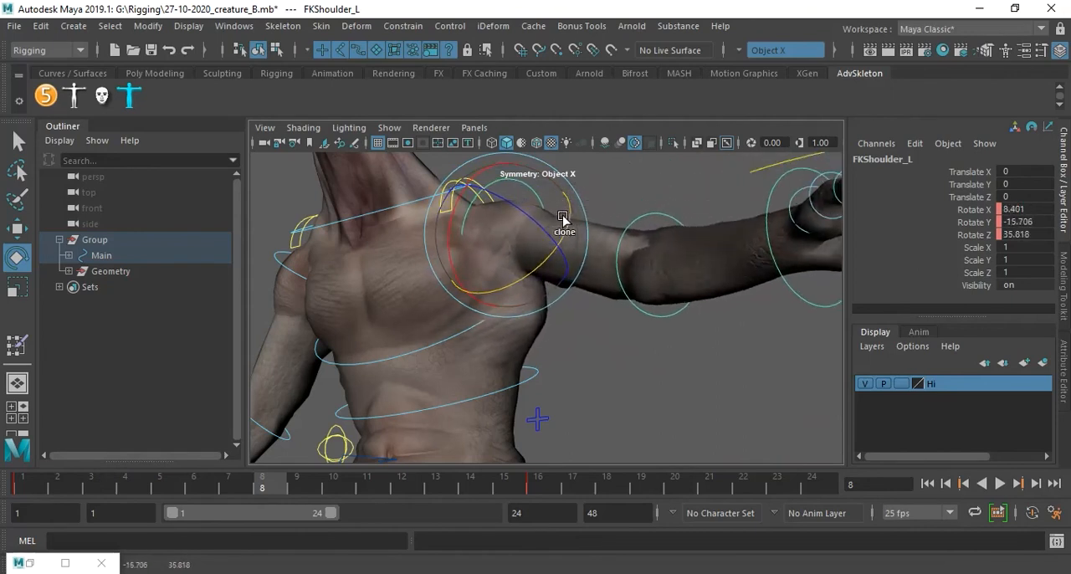
key("alt+v")
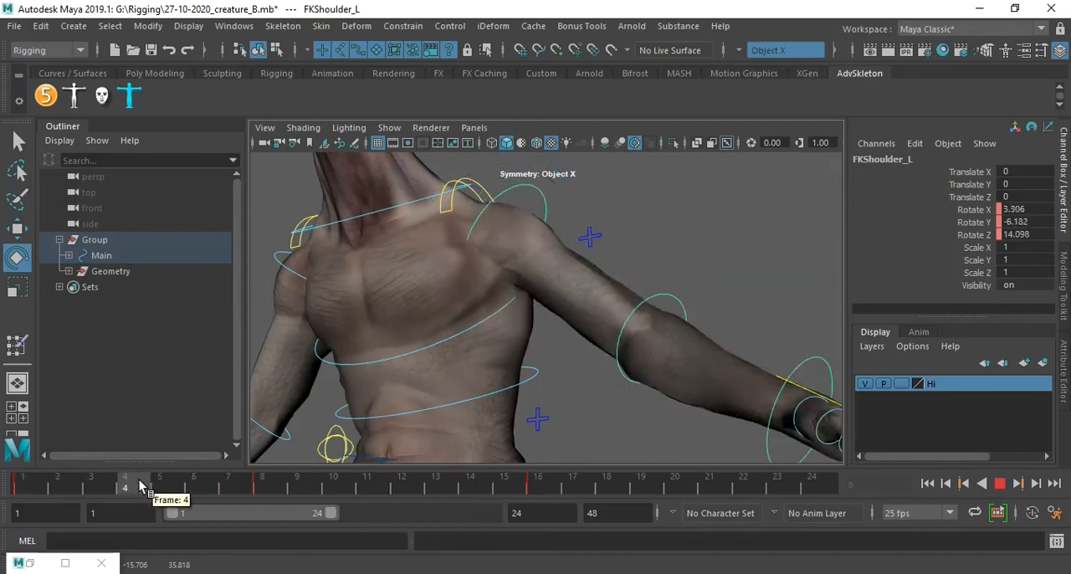
left_click_drag(548, 242, 580, 248)
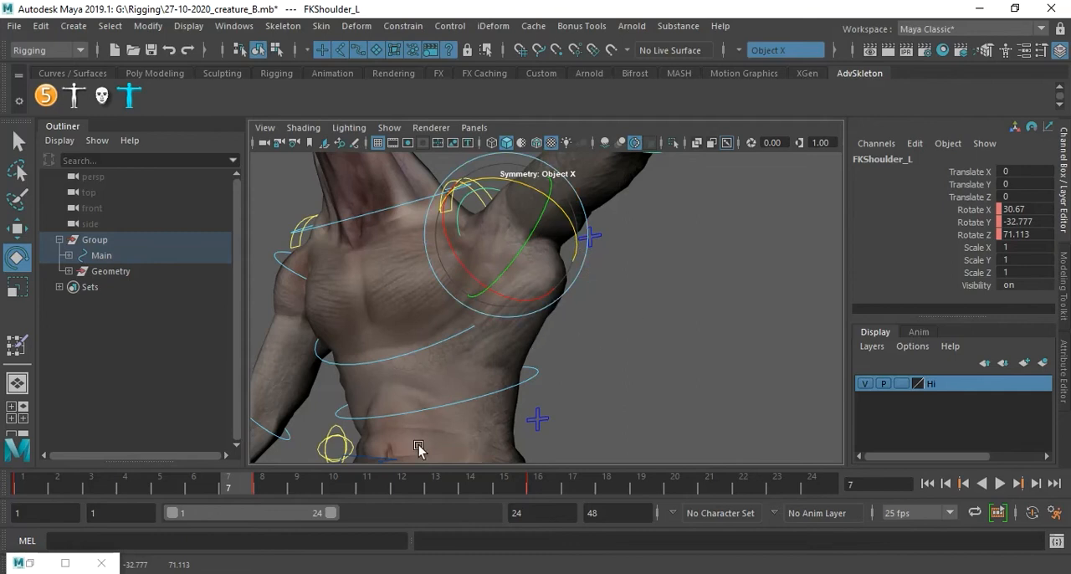
Delete the FKShoulder_L key at frame 8 and play back the arm-raising motion, stopping at frame 7.
left_click(265, 486)
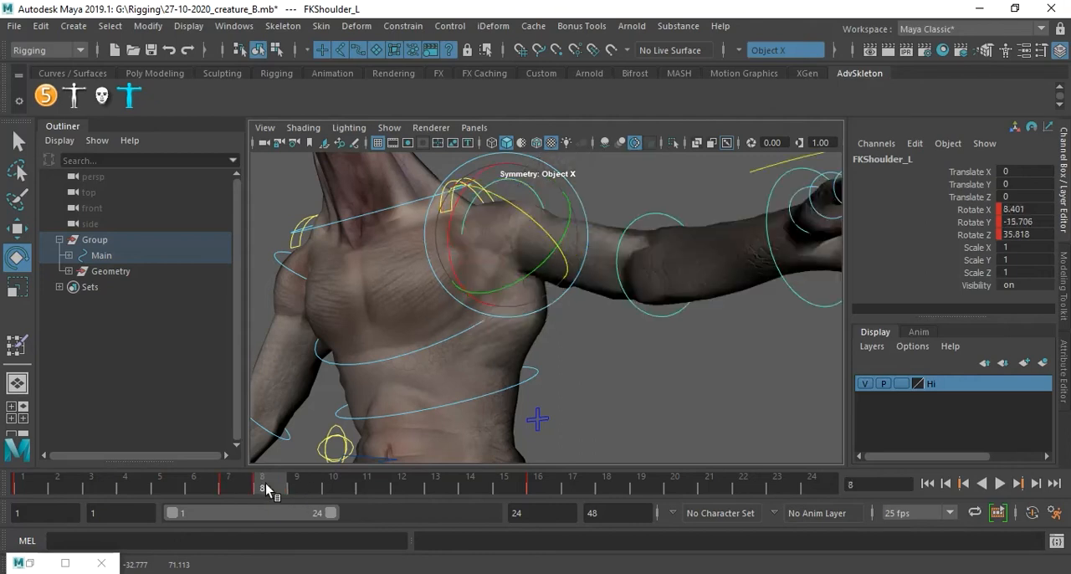
right_click(268, 487)
left_click(331, 268)
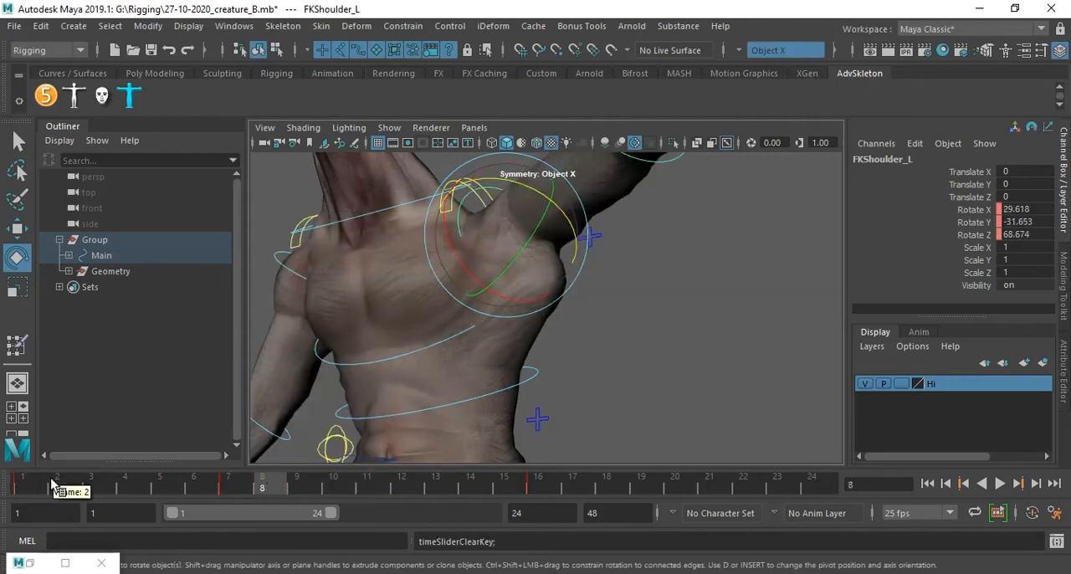
key("alt+v")
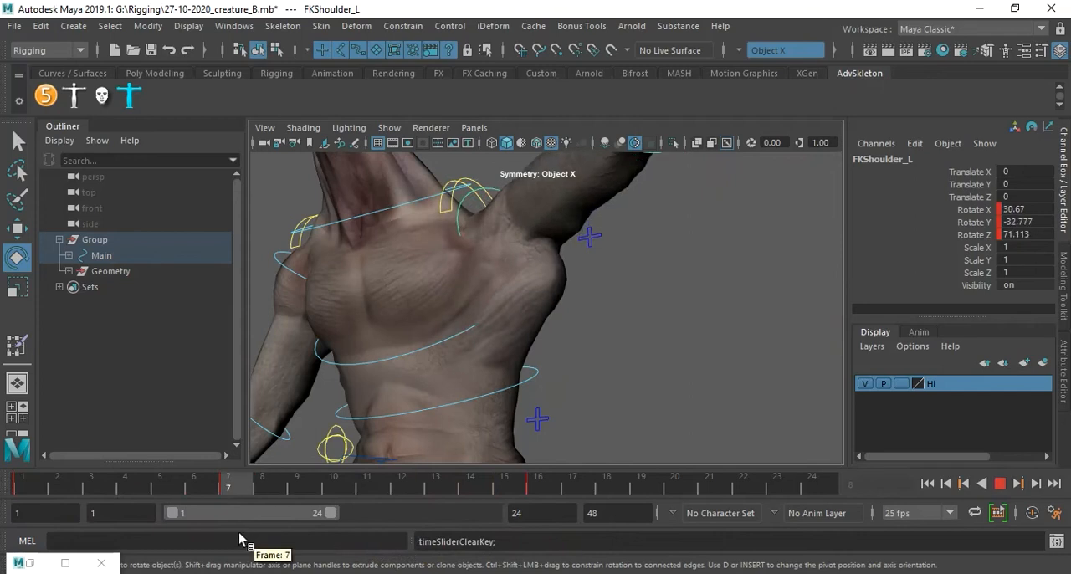
key("alt+v")
Select the creature's body mesh and activate the Paint Skin Weights Tool with its settings displayed.
left_click(584, 327)
mouse_move(574, 311)
left_mouse_down("alt")
mouse_move(518, 297)
mouse_move(496, 308)
mouse_move(591, 332)
mouse_move(580, 320)
left_mouse_up("alt")
left_click(517, 293)
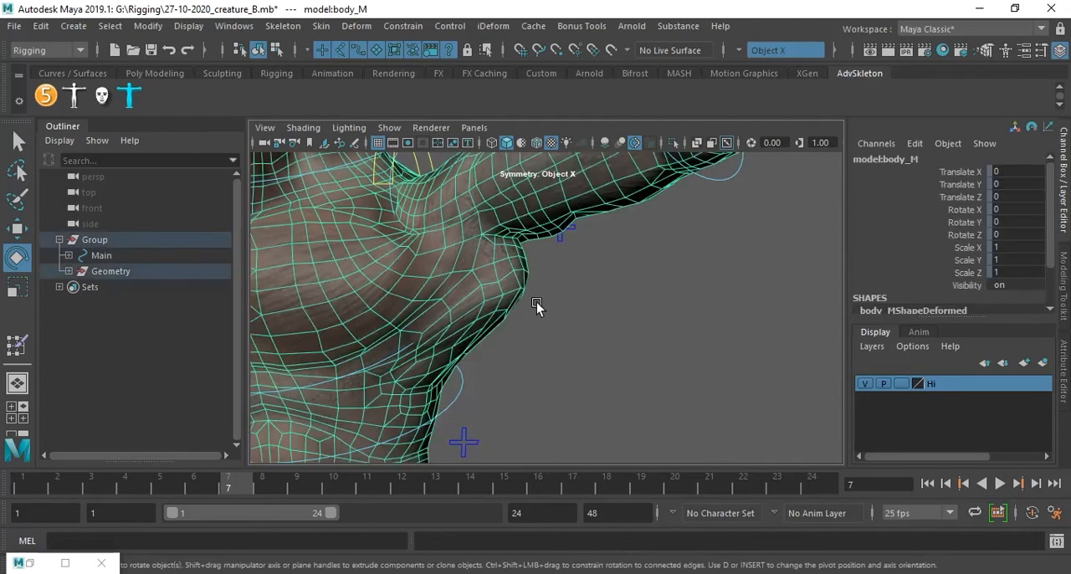
mouse_move(552, 301)
left_mouse_down("alt")
mouse_move(545, 296)
mouse_move(564, 299)
left_mouse_up("alt")
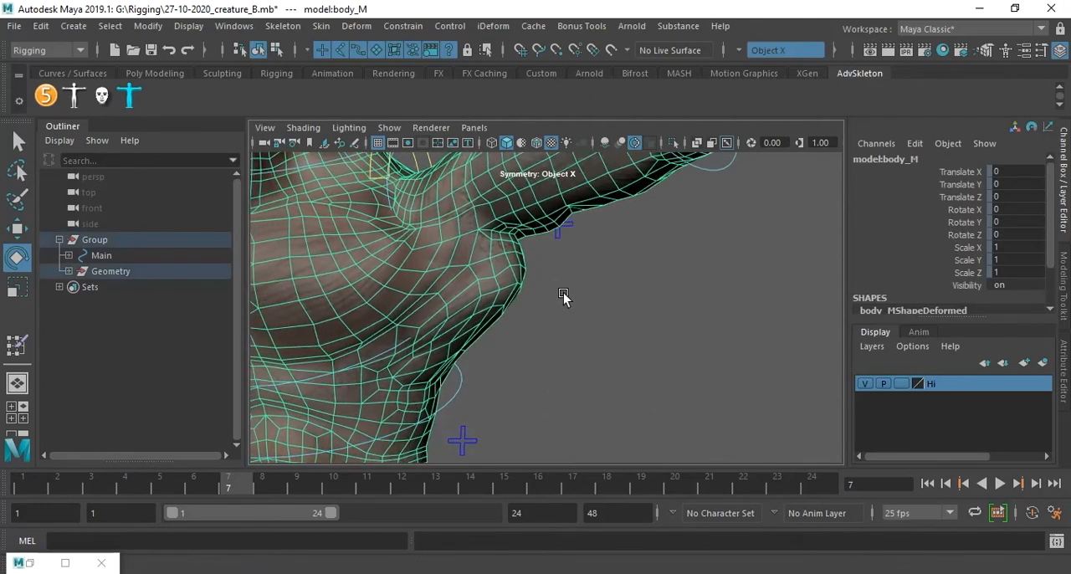
left_click(30, 564)
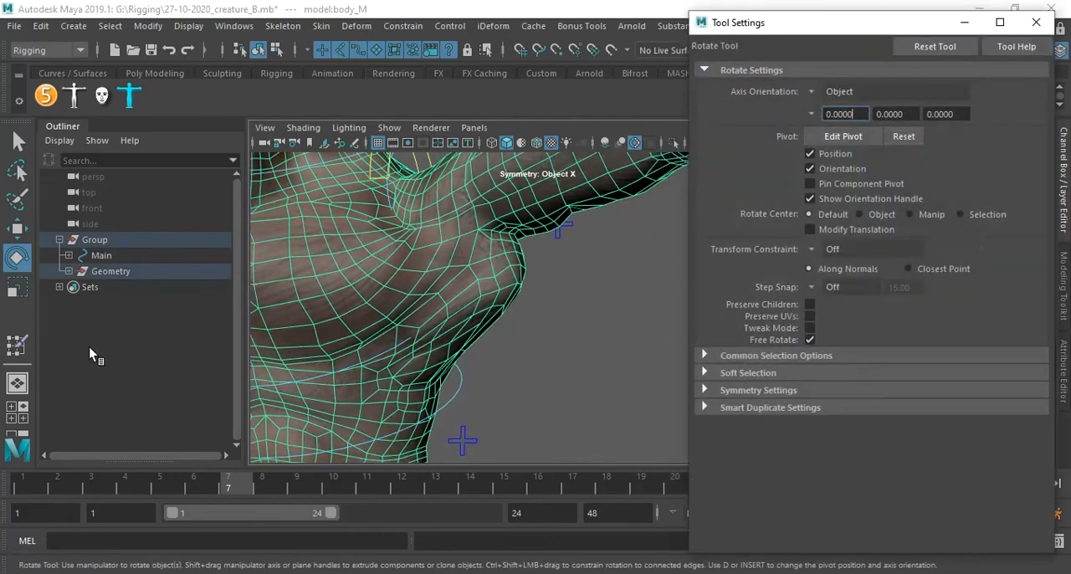
left_click(16, 346)
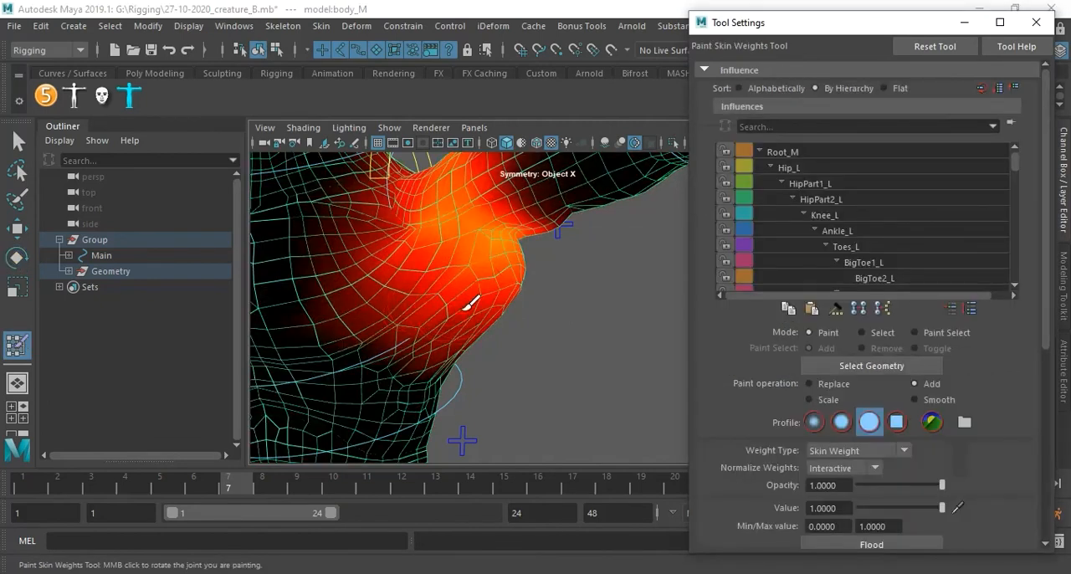
Paint Shoulder_L weights below the left armpit using the Replace operation with a value of 0.5534.
left_click_drag(523, 297, 658, 262, "alt")
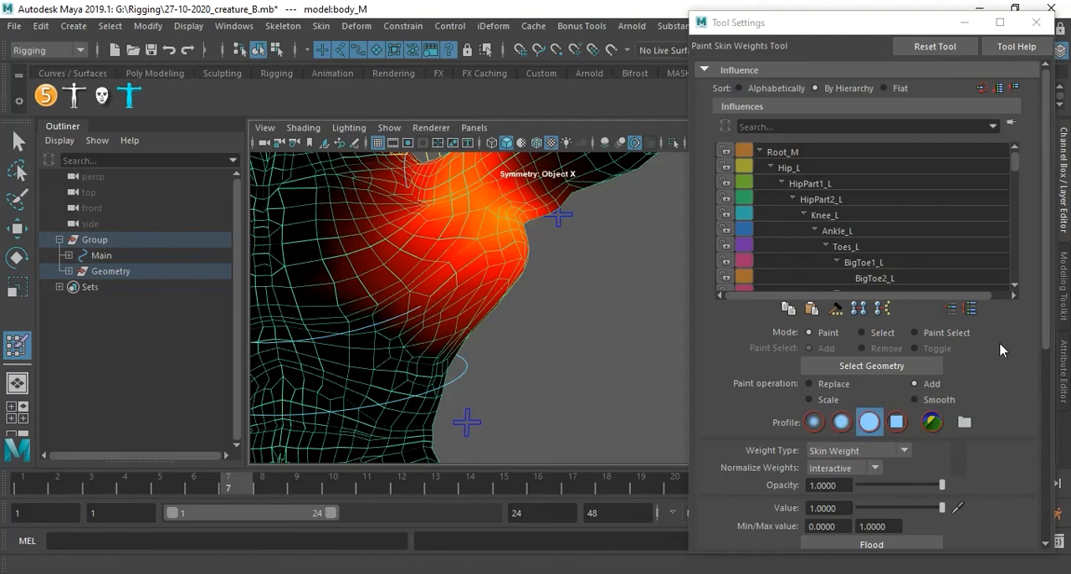
scroll(1002, 350, "down", 1)
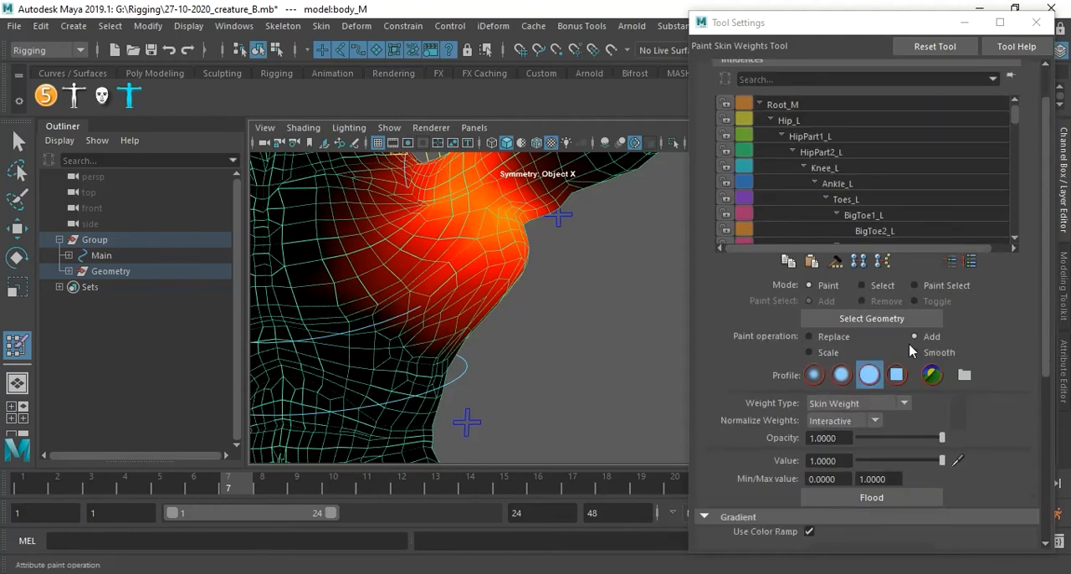
left_click(832, 338)
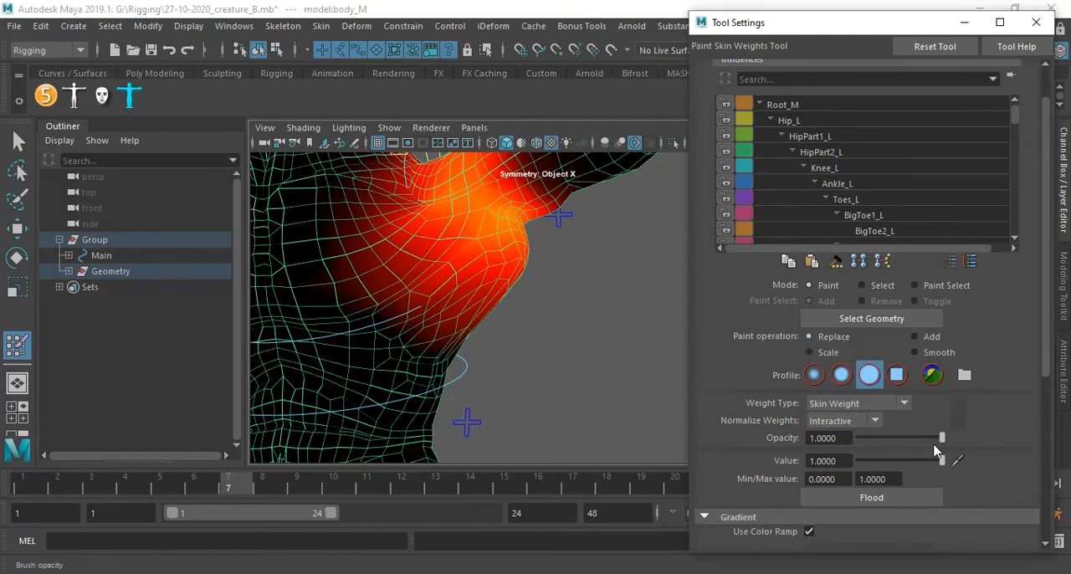
left_click_drag(941, 459, 905, 461)
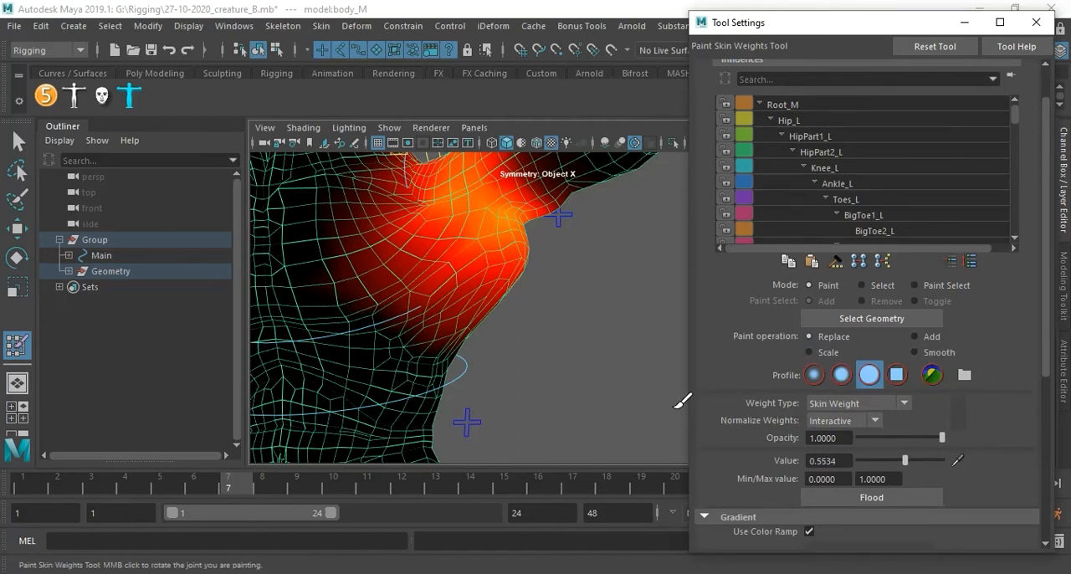
mouse_move(504, 263)
left_mouse_down()
mouse_move(521, 267)
mouse_move(490, 311)
mouse_move(455, 323)
left_mouse_up()
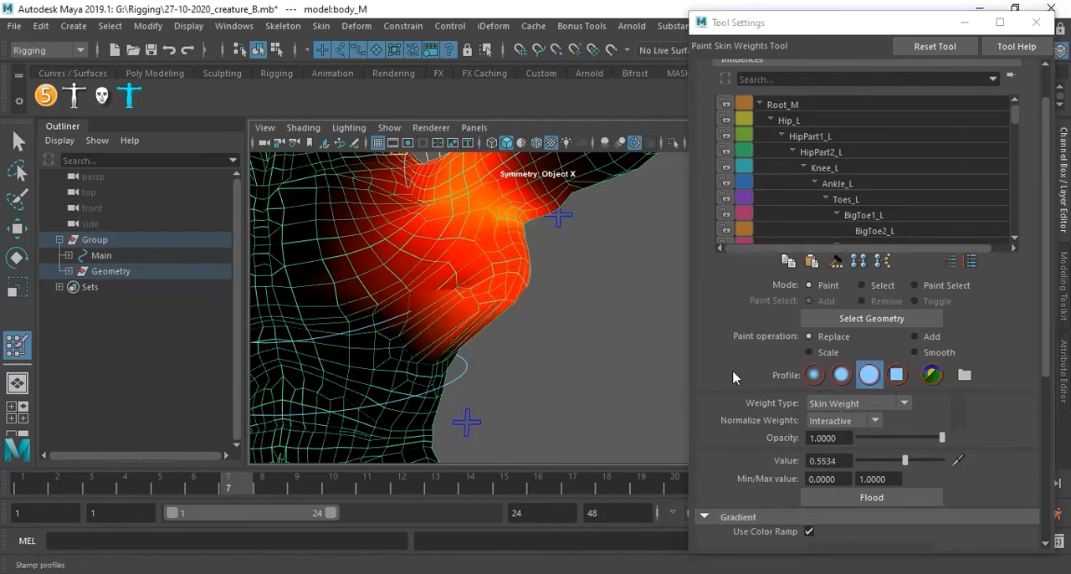
Paint Shoulder_L weights over the left armpit and side of the chest using Add with a value of 1.
left_click(918, 340)
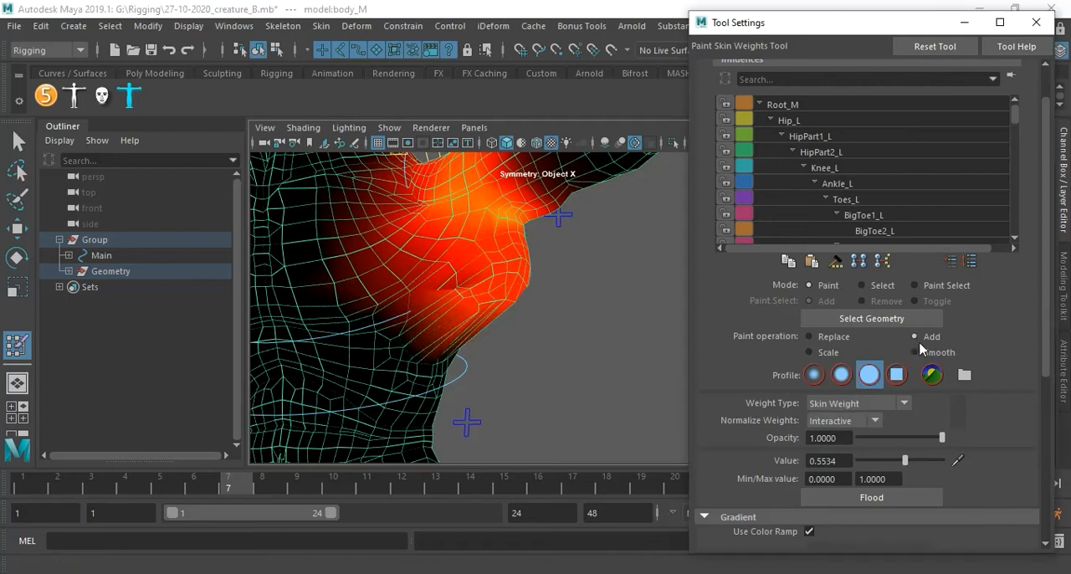
left_click_drag(926, 463, 963, 461)
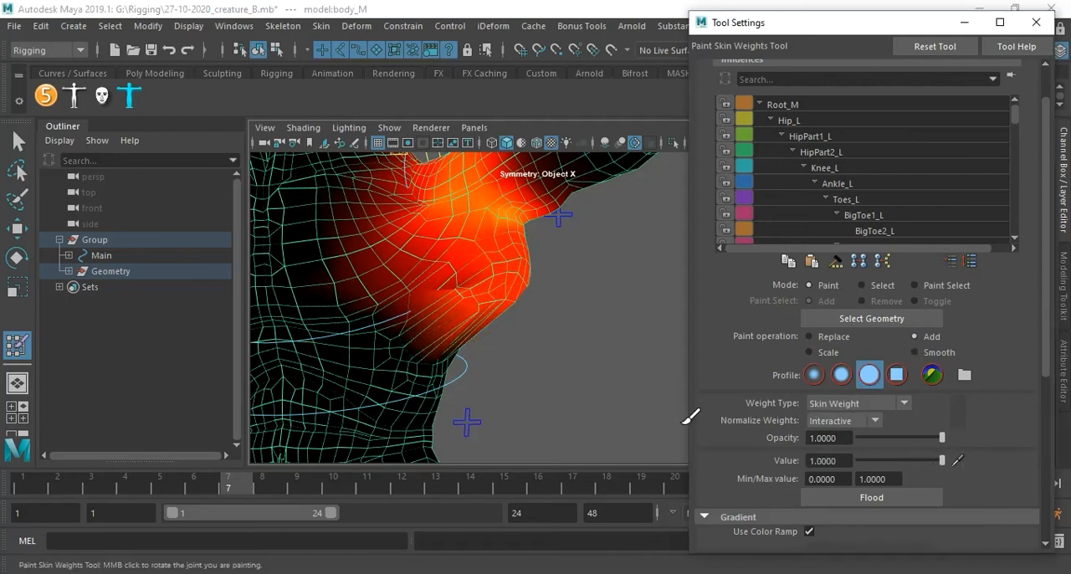
mouse_move(449, 263)
left_mouse_down()
mouse_move(533, 269)
mouse_move(502, 303)
mouse_move(435, 282)
left_mouse_up()
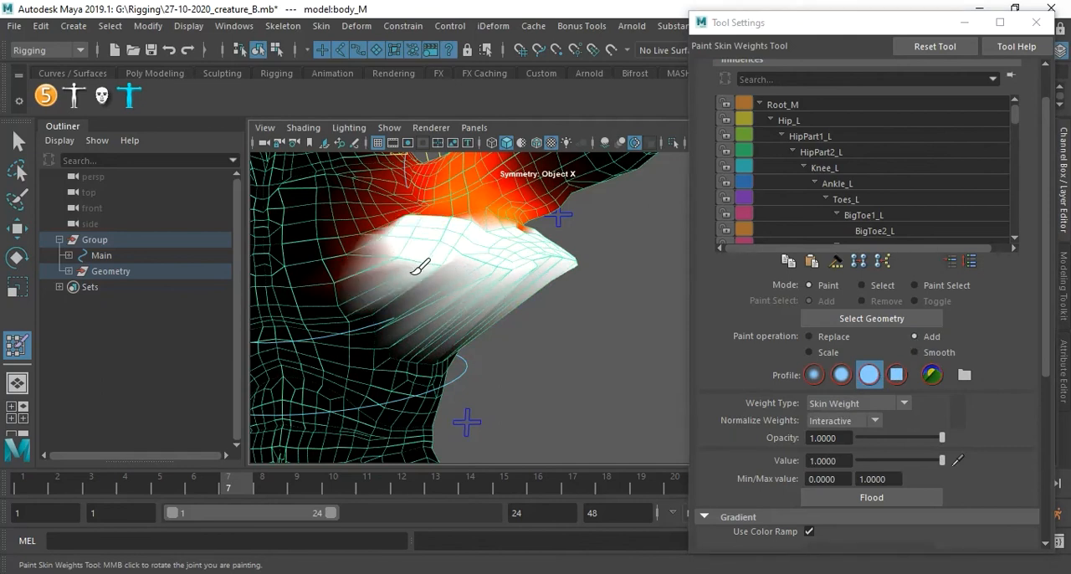
Remove the Shoulder_L weights around the left armpit and side of the chest using Replace with a value of 0.
left_click(831, 337)
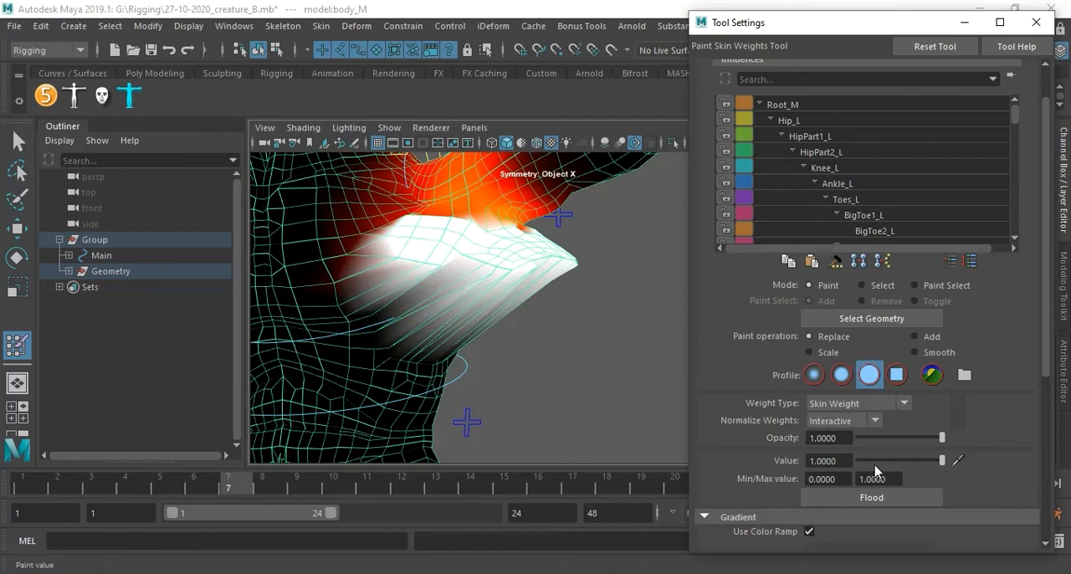
left_click_drag(875, 462, 853, 462)
mouse_move(569, 281)
left_mouse_down()
mouse_move(533, 262)
mouse_move(490, 279)
mouse_move(426, 268)
mouse_move(504, 281)
left_mouse_up()
mouse_move(558, 318)
left_mouse_down("alt")
mouse_move(473, 312)
mouse_move(577, 363)
mouse_move(559, 350)
mouse_move(502, 360)
mouse_move(502, 369)
left_mouse_up("alt")
mouse_move(516, 344)
left_mouse_down()
mouse_move(502, 338)
mouse_move(555, 327)
mouse_move(589, 299)
mouse_move(596, 311)
mouse_move(559, 303)
mouse_move(569, 289)
mouse_move(559, 279)
mouse_move(493, 282)
mouse_move(504, 347)
mouse_move(478, 287)
mouse_move(490, 310)
mouse_move(552, 329)
left_mouse_up()
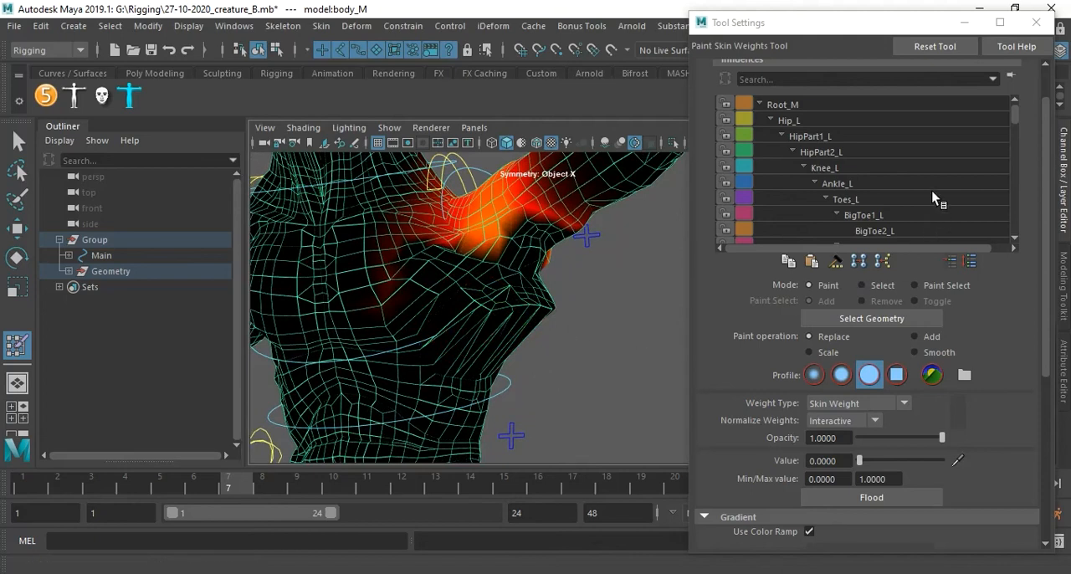
Find the left shoulder joints in the influence hierarchy and display the Scapula_L weights.
scroll(918, 192, "down", 7)
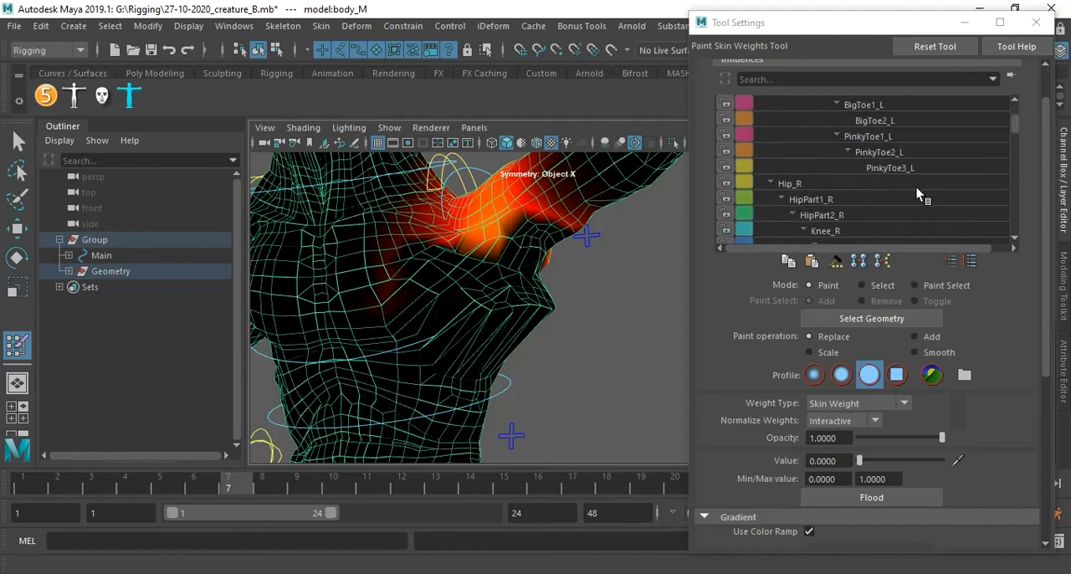
scroll(918, 192, "down", 5)
scroll(918, 193, "up", 3)
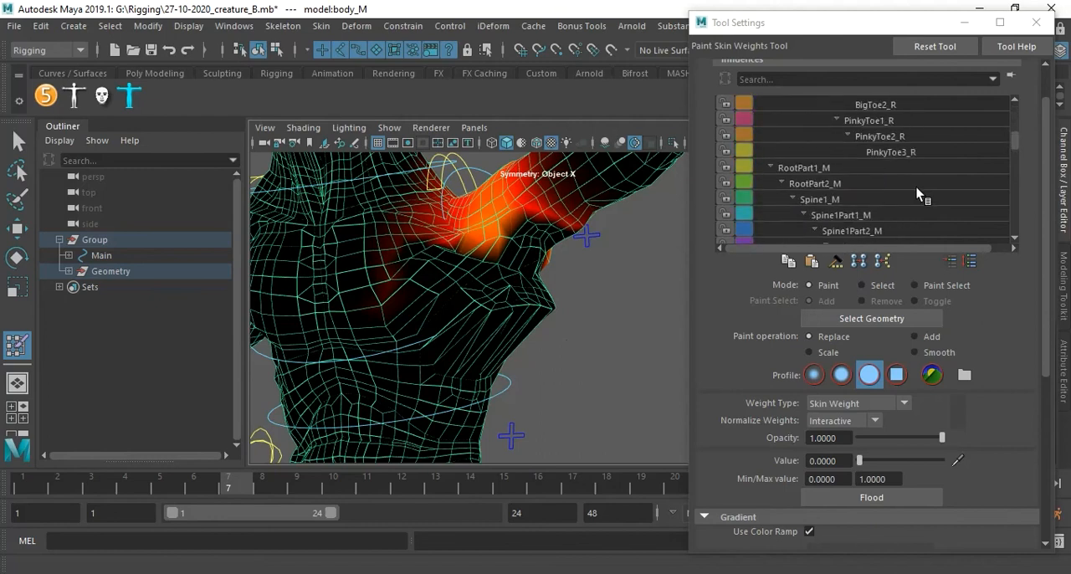
scroll(918, 192, "up", 3)
scroll(918, 192, "down", 7)
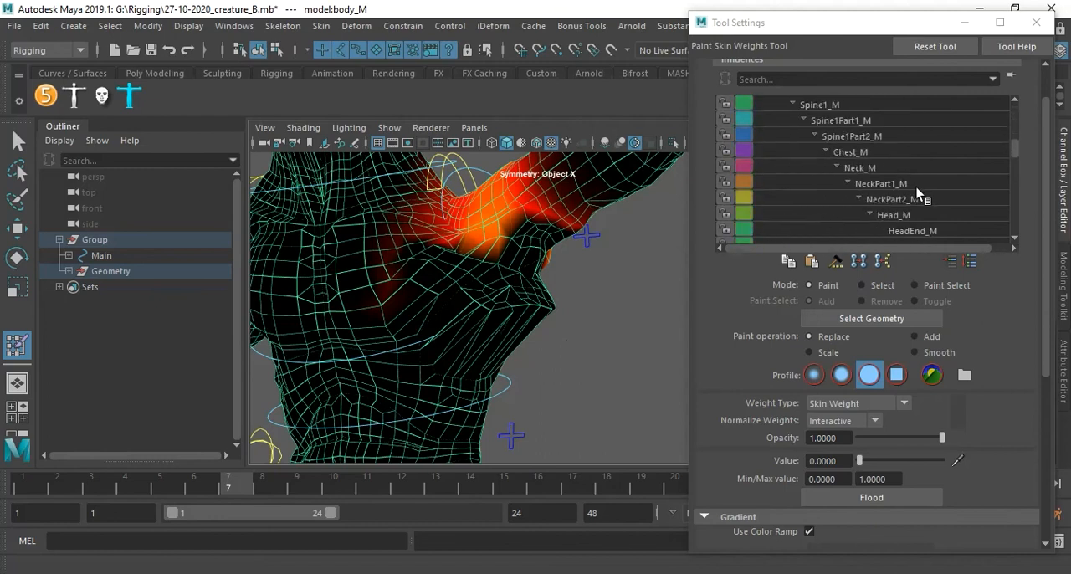
left_click(918, 183)
left_click(868, 168)
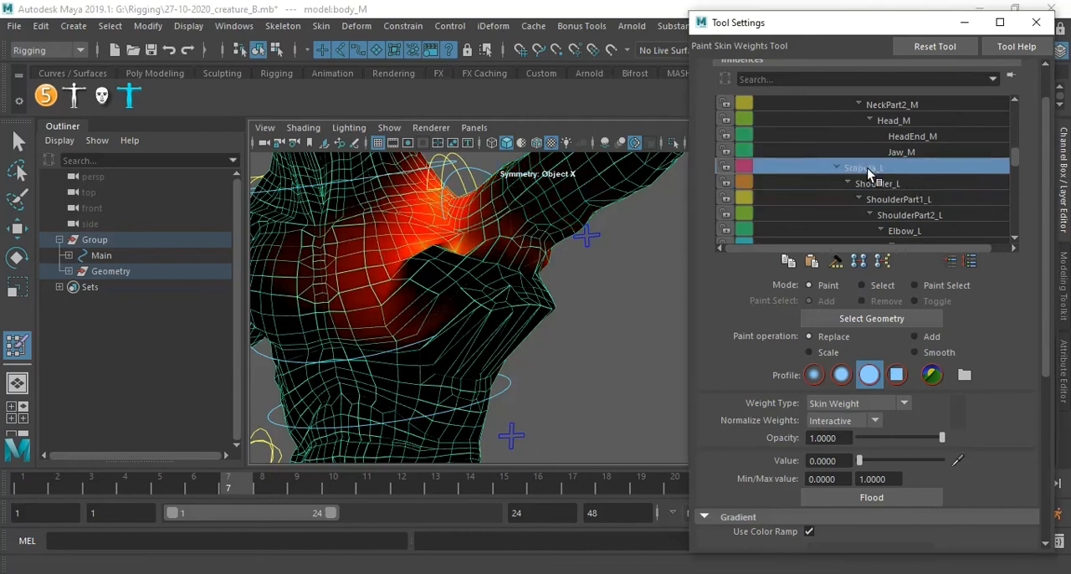
Compare the weights of ShoulderPart1_L, ShoulderPart2_L, Elbow_L and Scapula_L on the raised arm, returning to Shoulder_L.
left_click(933, 200)
left_click(927, 216)
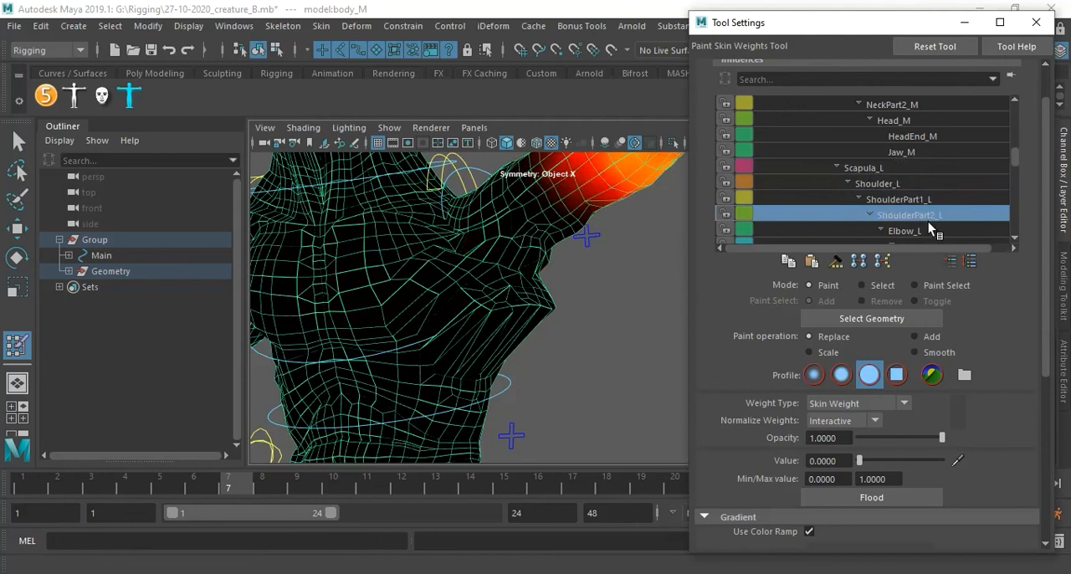
left_click(917, 227)
left_click(886, 171)
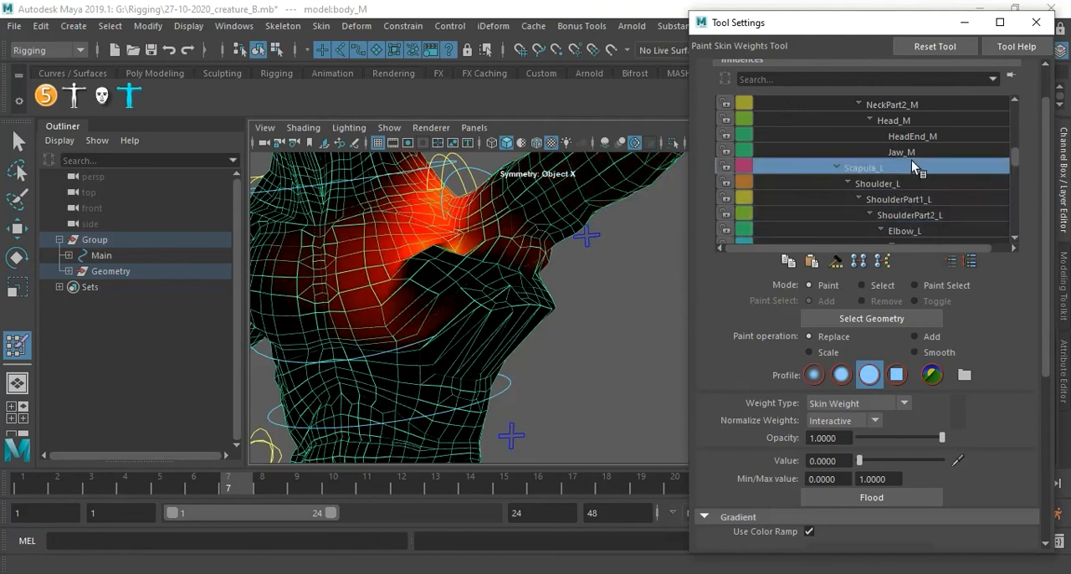
left_click(911, 153)
left_click(906, 168)
left_click(903, 183)
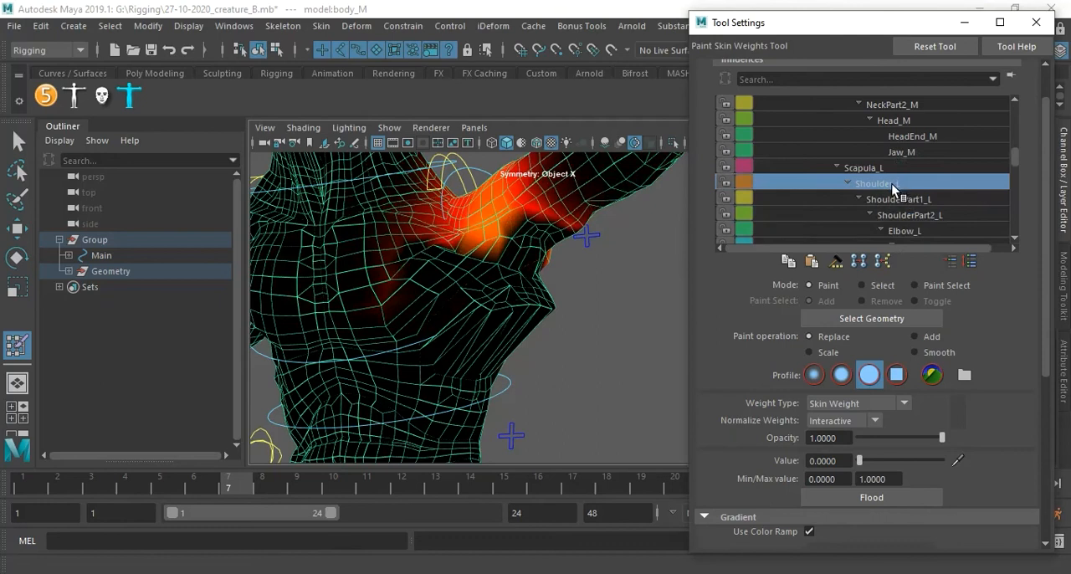
Examine the Shoulder_L weights over the stretched skin beneath the raised left arm at closer range.
left_click_drag(474, 292, 516, 321, "alt")
middle_click_drag(516, 322, 466, 295, "alt")
right_click_drag(466, 295, 501, 303, "alt")
left_click_drag(501, 303, 524, 302, "alt")
middle_click_drag(519, 307, 526, 330, "alt")
left_click_drag(526, 330, 499, 296, "alt")
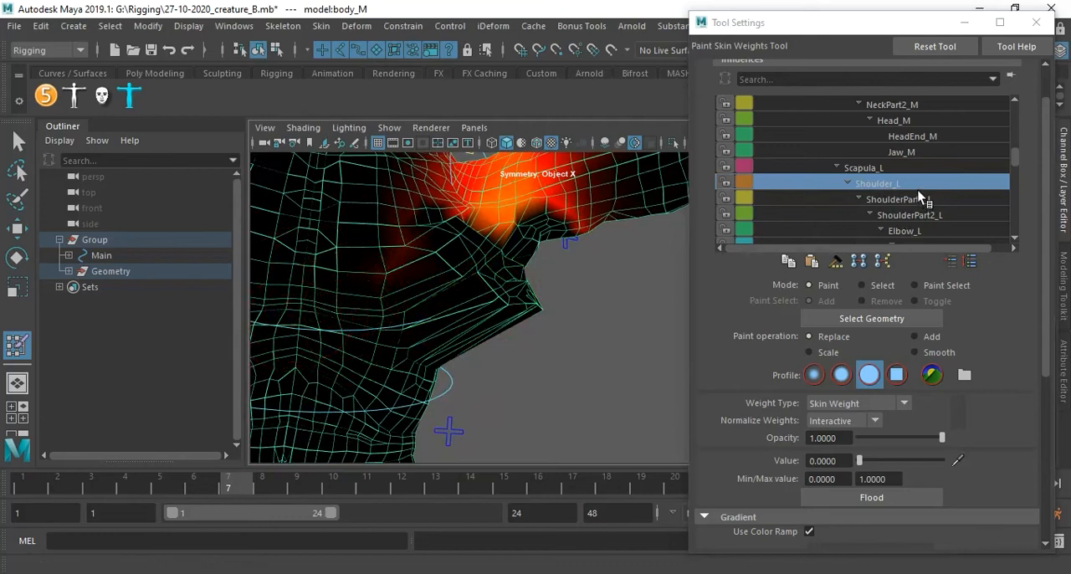
Display the Spine1_M weights, inspect the spike at the left side of the torso, and scrub to frame 6.
scroll(913, 188, "up", 3)
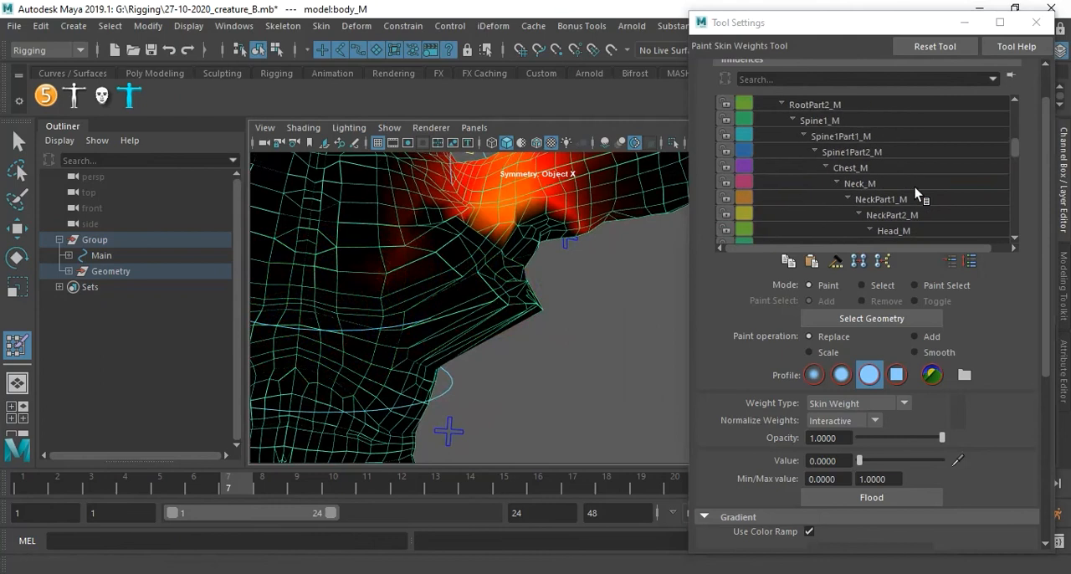
left_click(818, 154)
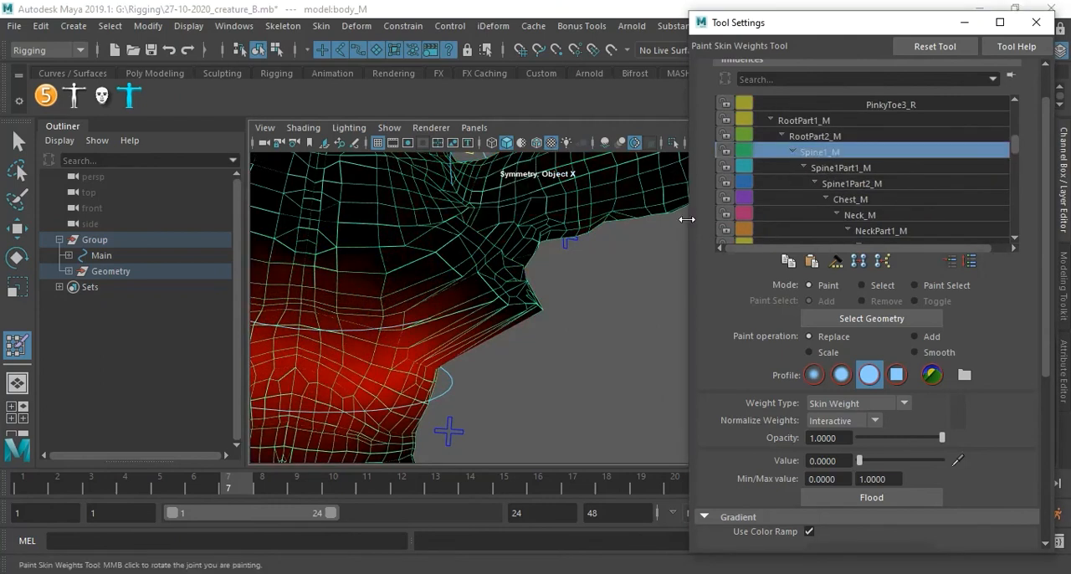
middle_click_drag(510, 306, 569, 284, "alt")
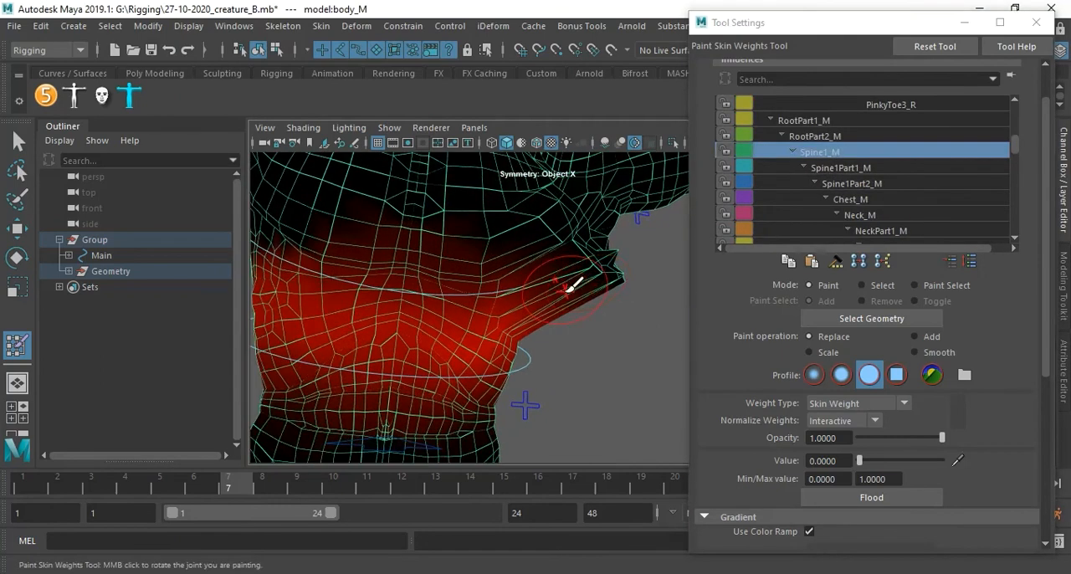
mouse_move(571, 282)
left_mouse_down("alt")
mouse_move(460, 292)
mouse_move(502, 250)
mouse_move(526, 309)
mouse_move(498, 292)
mouse_move(501, 276)
mouse_move(490, 310)
mouse_move(501, 307)
mouse_move(478, 276)
mouse_move(553, 251)
left_mouse_up("alt")
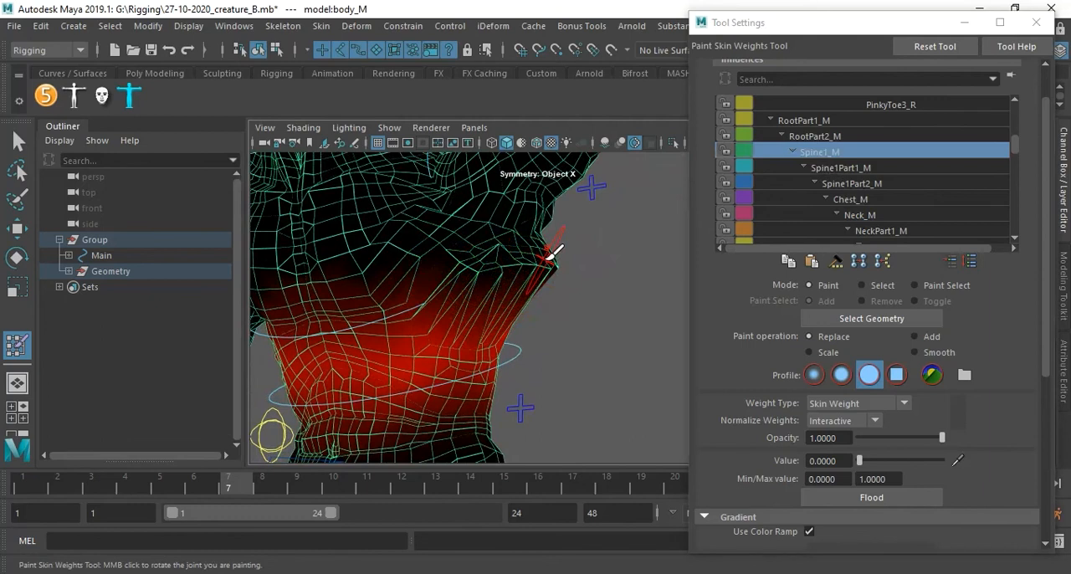
left_click_drag(552, 251, 555, 251)
left_click_drag(225, 488, 199, 474)
Compare the RootPart2_M, Spine1Part1_M, Spine1Part2_M and Chest_M weights around the left ribs, returning to Spine1_M.
left_click(816, 135)
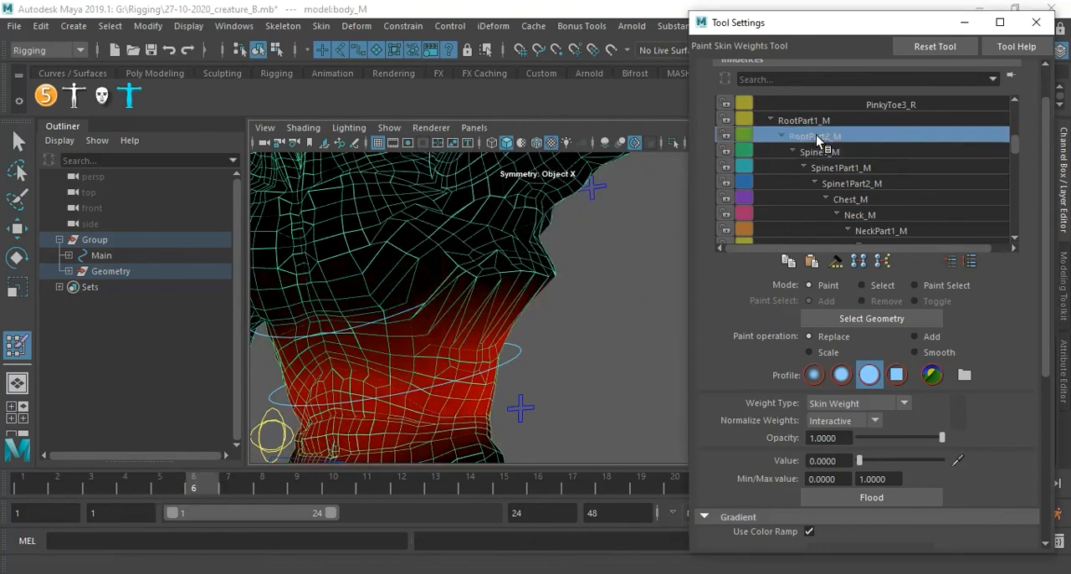
left_click(823, 152)
left_click(841, 171)
left_click(852, 185)
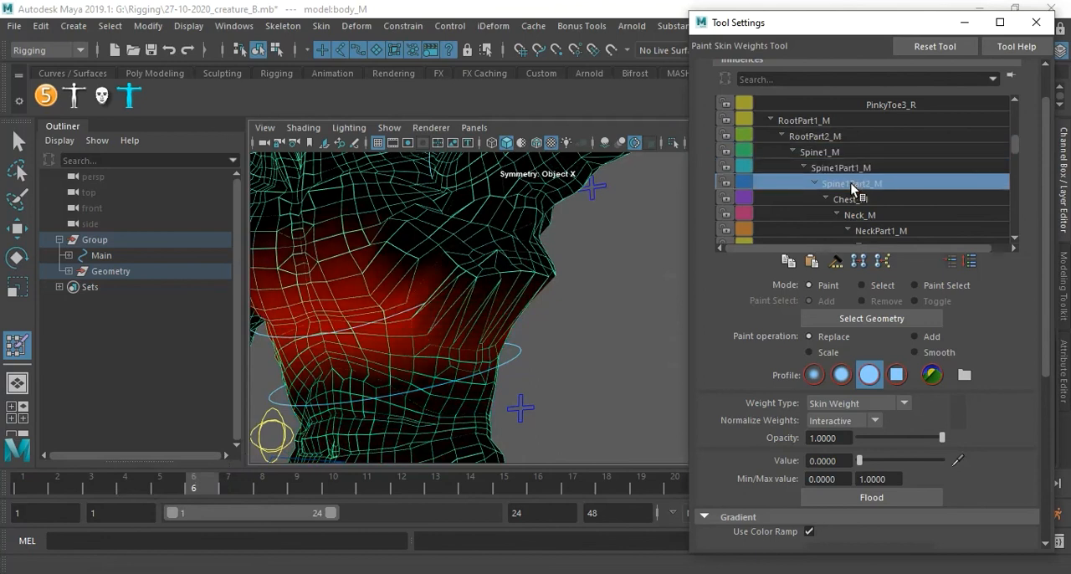
left_click(861, 200)
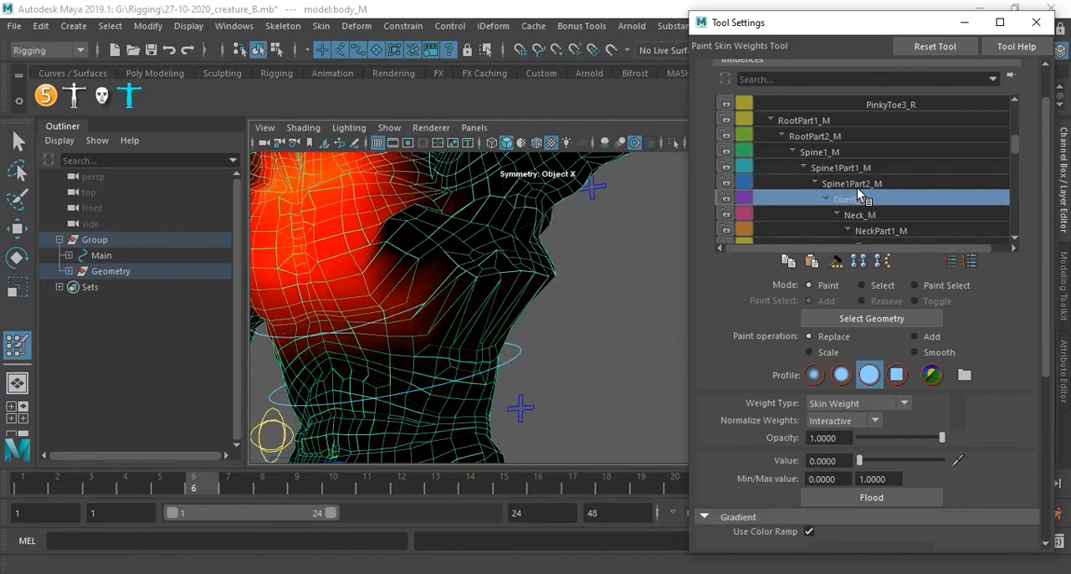
left_click(856, 185)
left_click(850, 169)
left_click(837, 152)
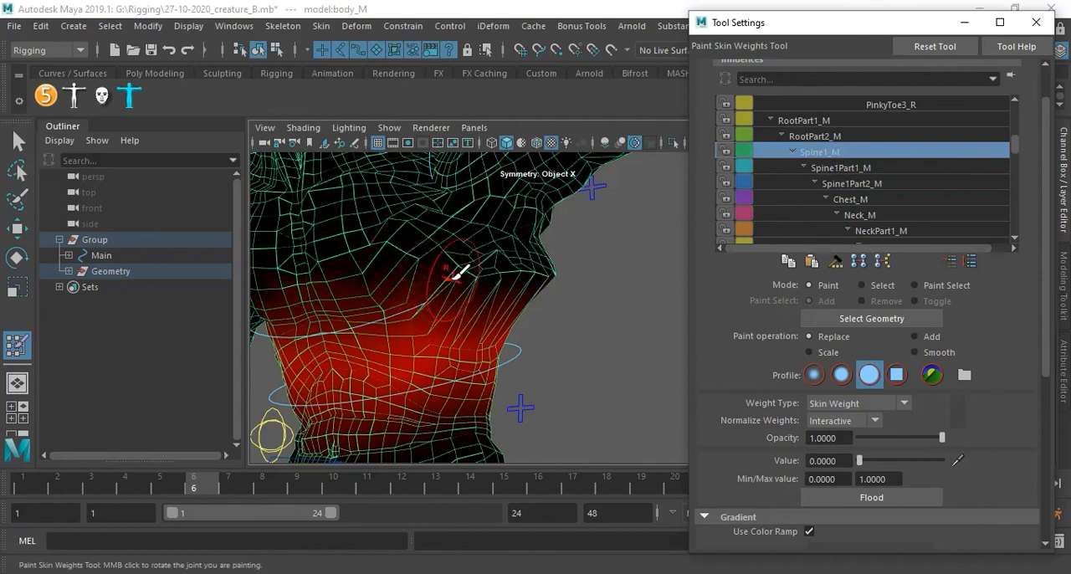
Paint out the Spine1_M weights along the creature's left ribs and below the armpit using Replace at 0.
left_click(502, 277)
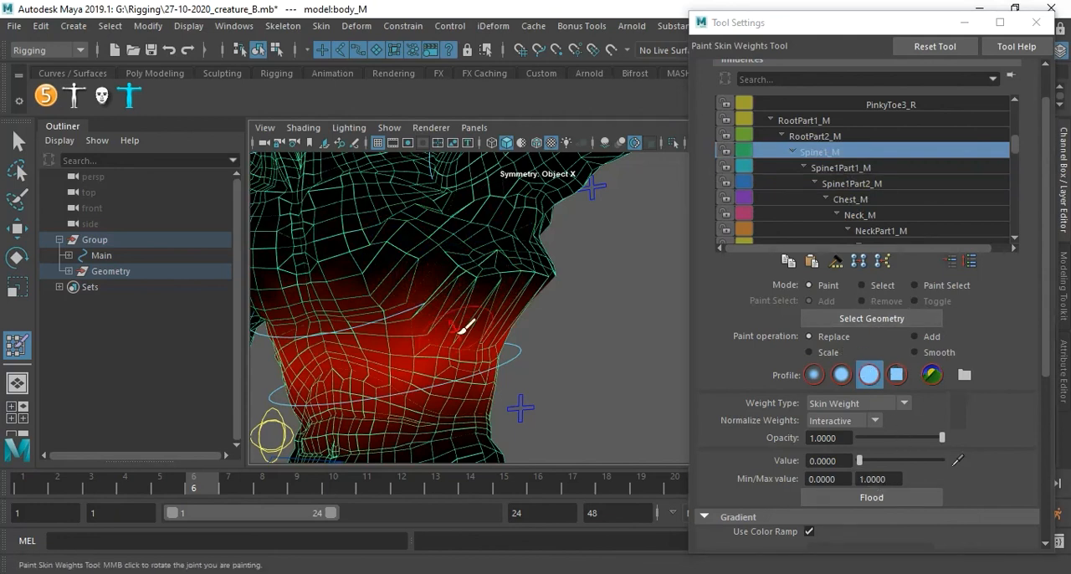
mouse_move(517, 284)
left_mouse_down()
mouse_move(490, 354)
mouse_move(485, 306)
mouse_move(480, 317)
left_mouse_up()
mouse_move(524, 284)
left_mouse_down("alt")
mouse_move(419, 290)
mouse_move(536, 277)
left_mouse_up("alt")
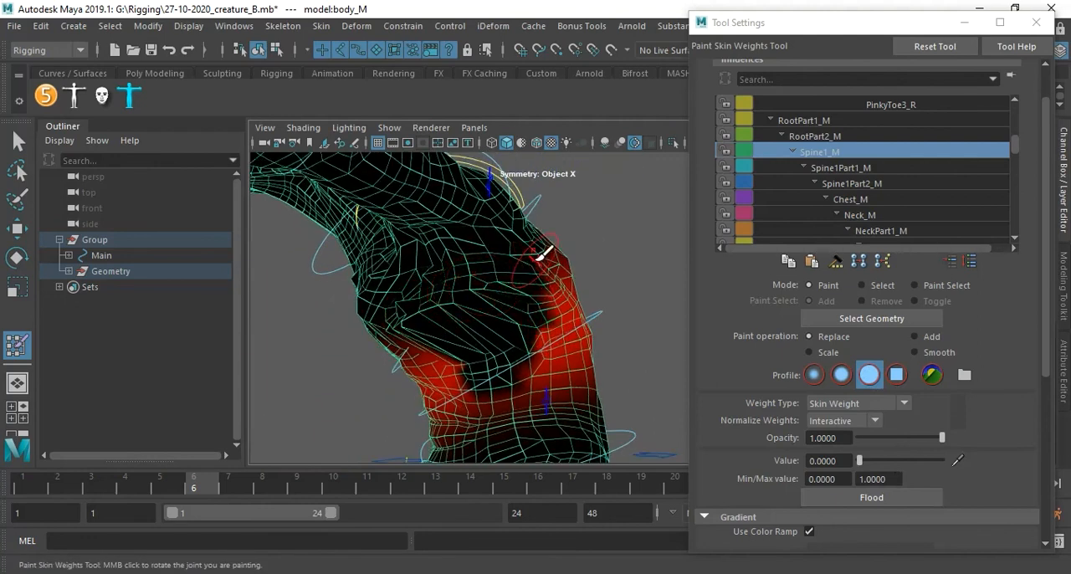
left_click_drag(552, 242, 449, 304, "alt")
mouse_move(536, 282)
left_mouse_down("alt")
mouse_move(555, 313)
mouse_move(583, 310)
mouse_move(527, 286)
left_mouse_up("alt")
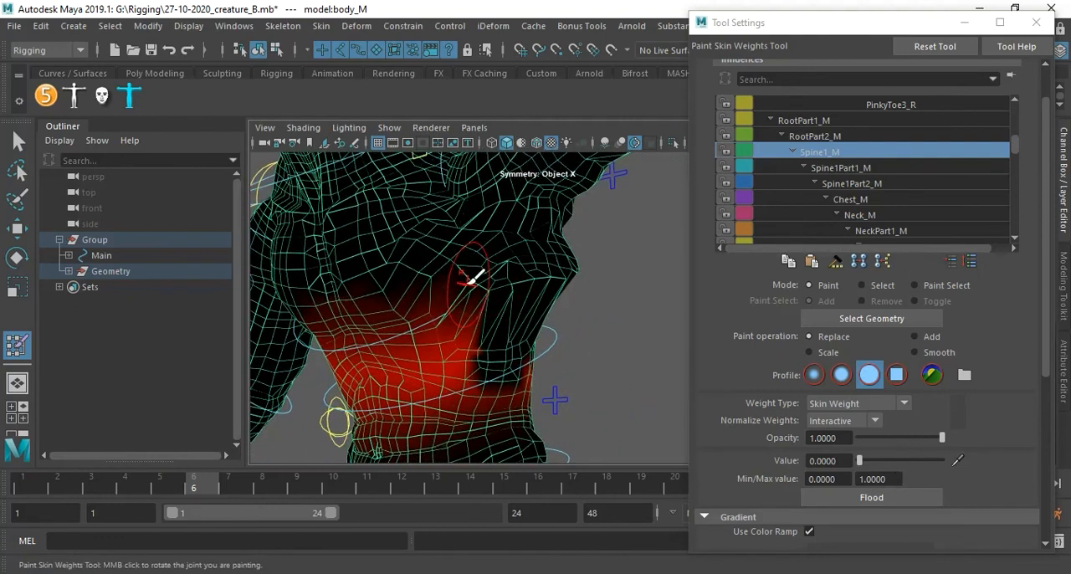
Clear the remaining Spine1_M weights from the lower left ribs and the left flank using Replace at 0.
left_click_drag(467, 311, 448, 296)
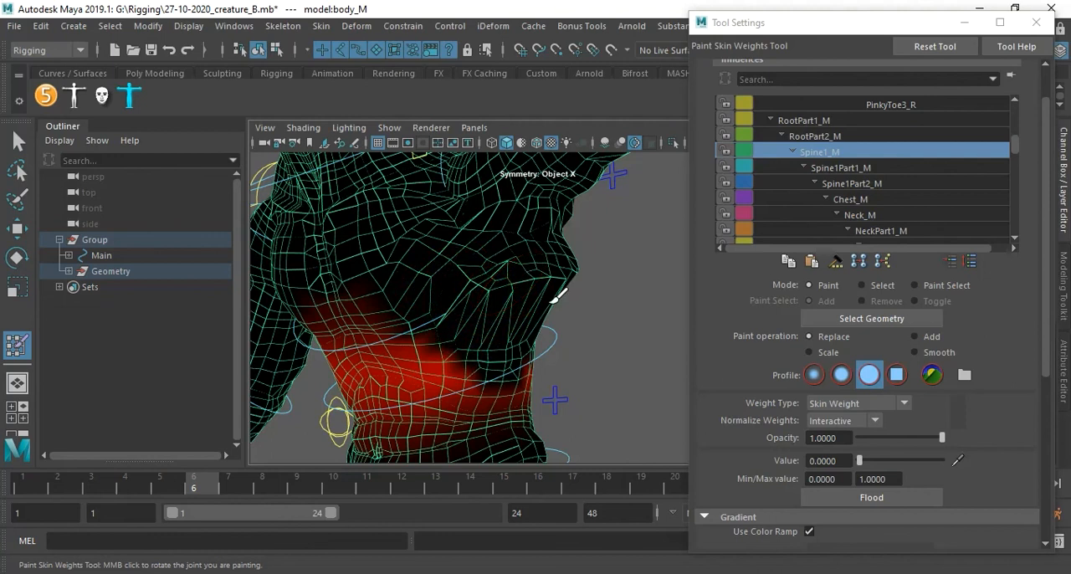
left_click_drag(559, 283, 514, 274, "alt")
left_click_drag(502, 325, 410, 368)
Paint out the Spine1Part1_M weights across the left side of the ribcage using Replace at 0.
left_click(843, 168)
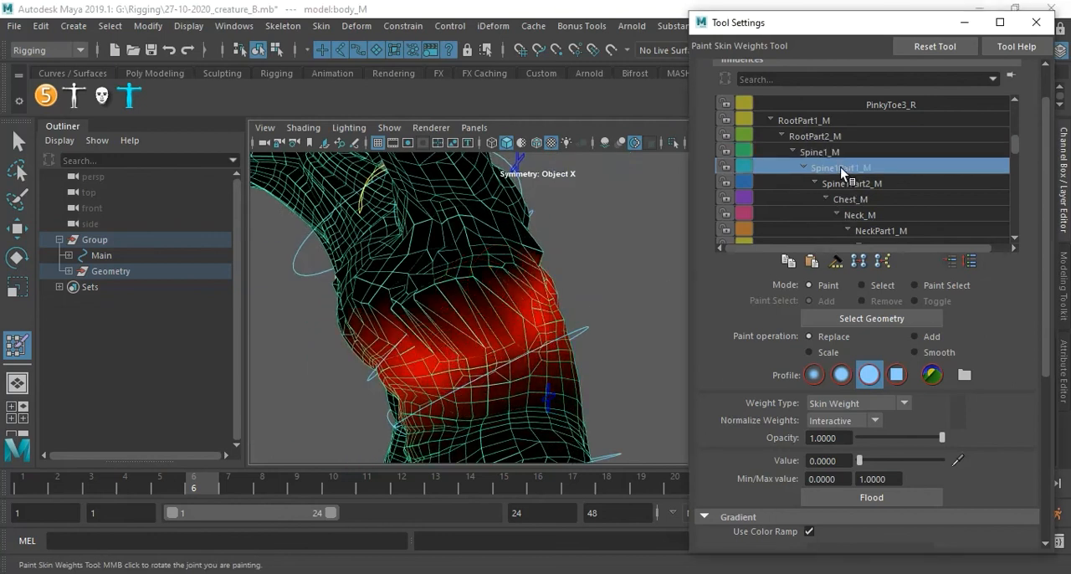
left_click_drag(426, 261, 461, 257, "alt")
mouse_move(383, 268)
left_mouse_down()
mouse_move(405, 296)
mouse_move(477, 286)
mouse_move(507, 294)
left_mouse_up()
mouse_move(417, 325)
left_mouse_down()
mouse_move(473, 333)
mouse_move(518, 320)
left_mouse_up()
mouse_move(518, 320)
left_mouse_down()
mouse_move(537, 276)
mouse_move(527, 305)
mouse_move(461, 312)
mouse_move(542, 309)
mouse_move(502, 303)
mouse_move(547, 296)
mouse_move(508, 267)
left_mouse_up()
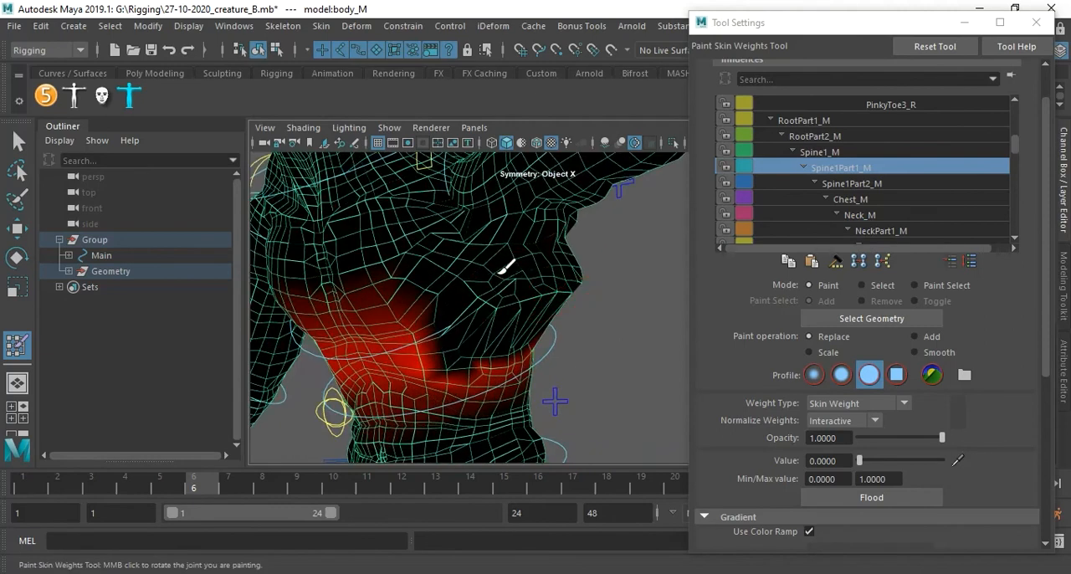
Compare the Chest_M, Neck_M and NeckPart1_M weights, returning to Chest_M to examine its falloff around the left ribs and armpit from several angles.
scroll(830, 159, "up", 4)
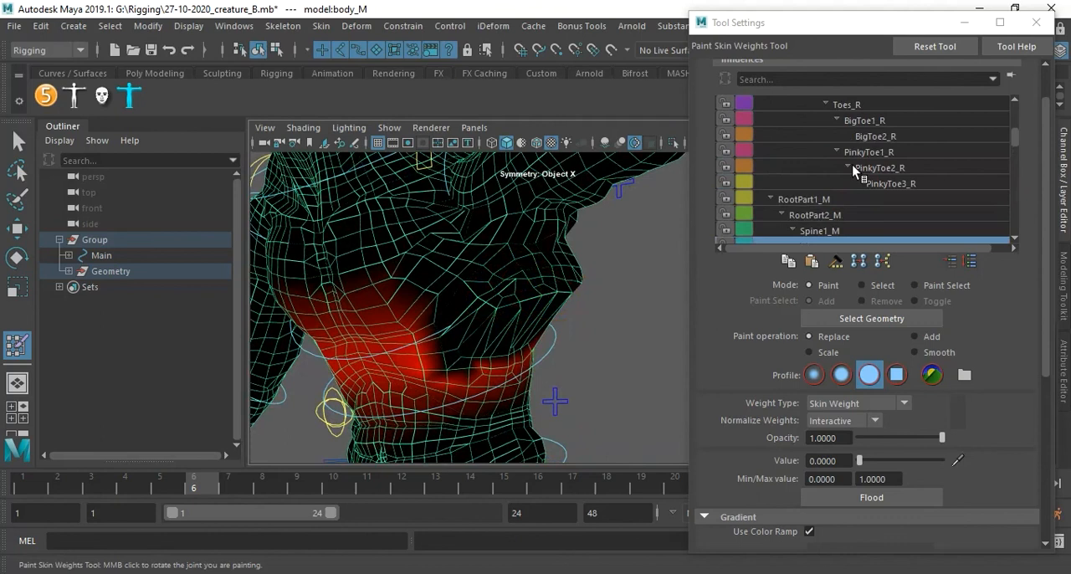
scroll(848, 173, "down", 4)
scroll(847, 189, "down", 1)
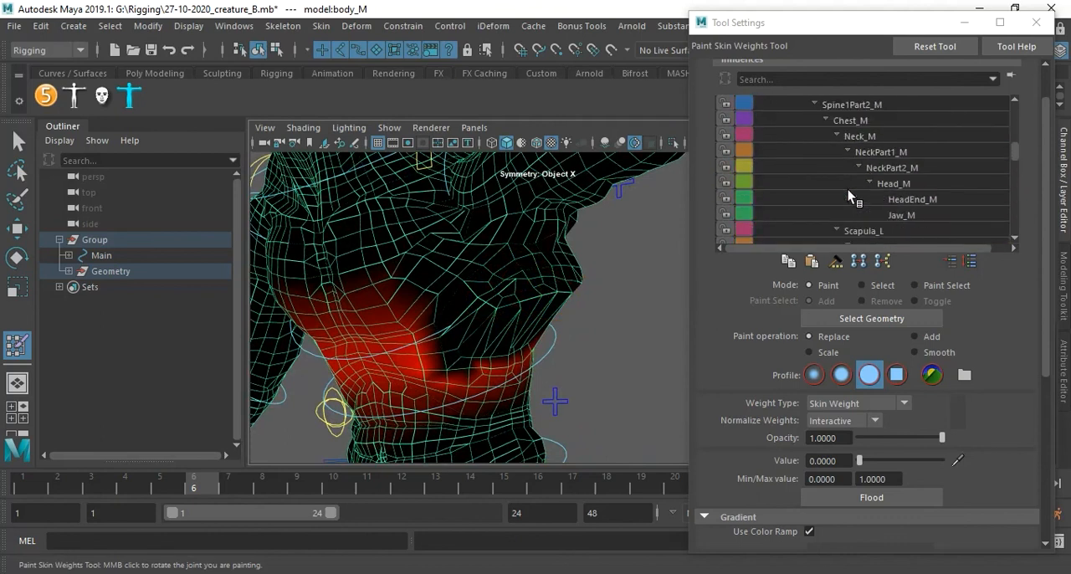
scroll(849, 185, "up", 1)
left_click(853, 154)
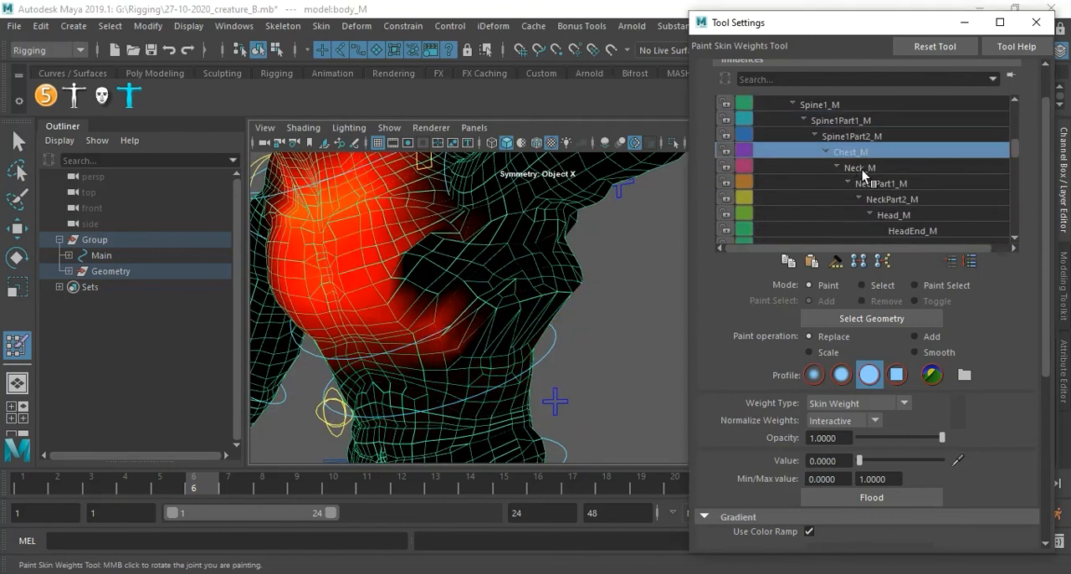
left_click(862, 168)
left_click(872, 184)
left_click(866, 167)
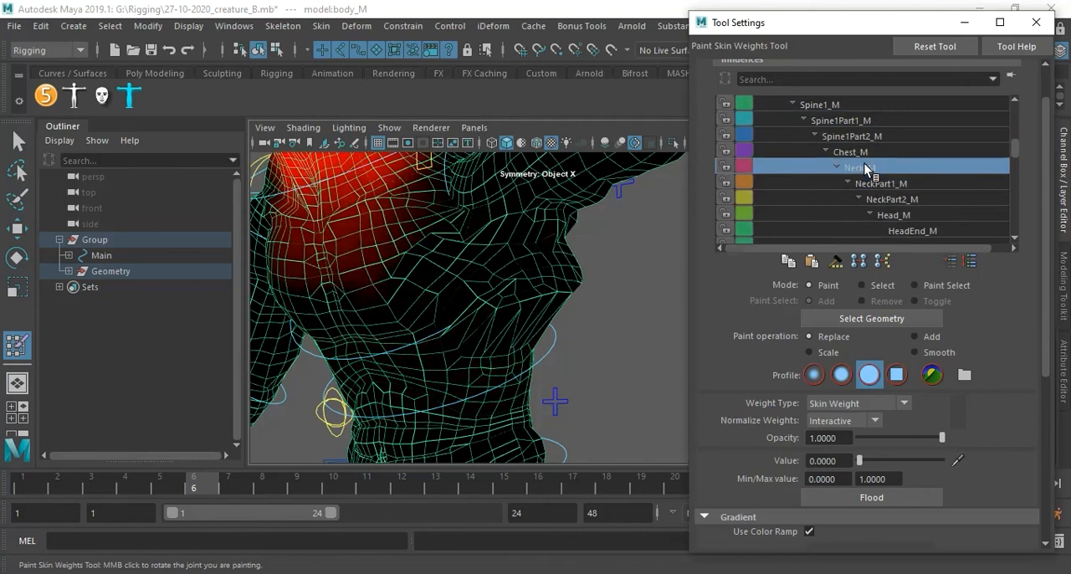
left_click(862, 152)
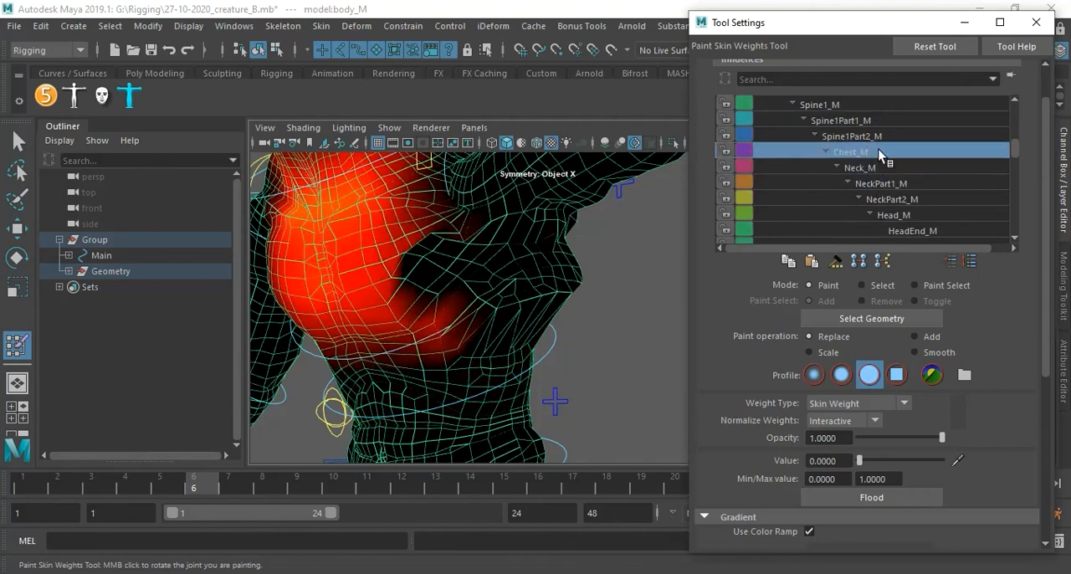
mouse_move(535, 267)
left_mouse_down("alt")
mouse_move(581, 290)
mouse_move(552, 285)
mouse_move(574, 277)
mouse_move(574, 251)
mouse_move(586, 273)
left_mouse_up("alt")
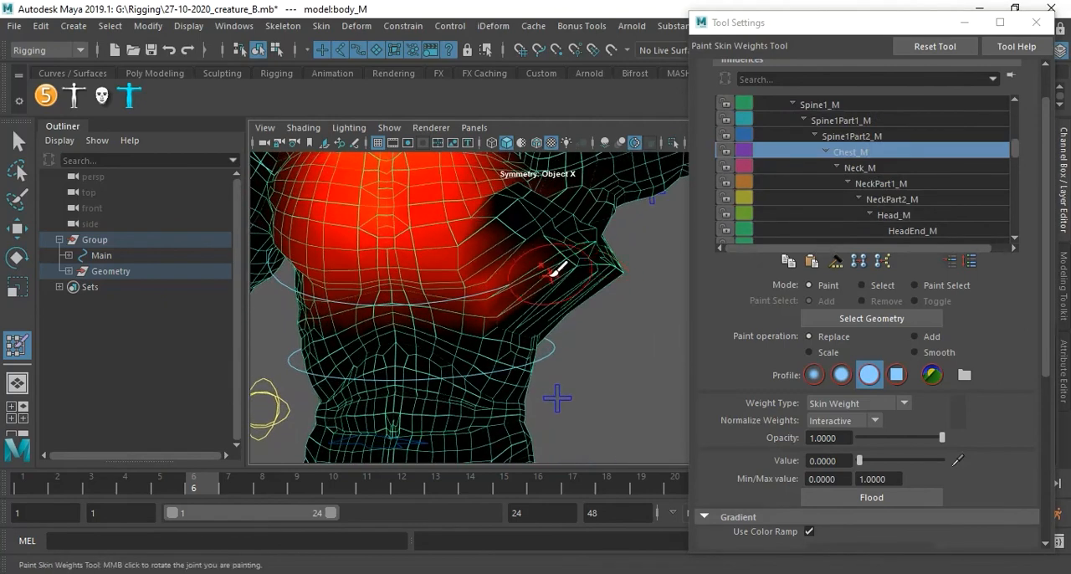
mouse_move(517, 237)
left_mouse_down()
mouse_move(541, 267)
mouse_move(522, 259)
mouse_move(530, 269)
mouse_move(562, 257)
mouse_move(507, 268)
mouse_move(474, 304)
mouse_move(502, 303)
left_mouse_up()
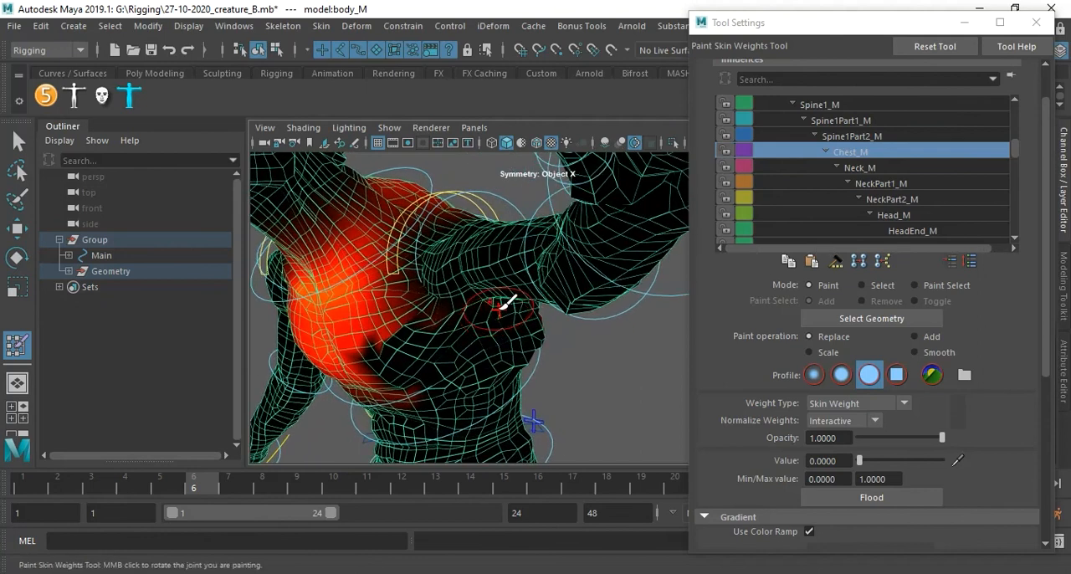